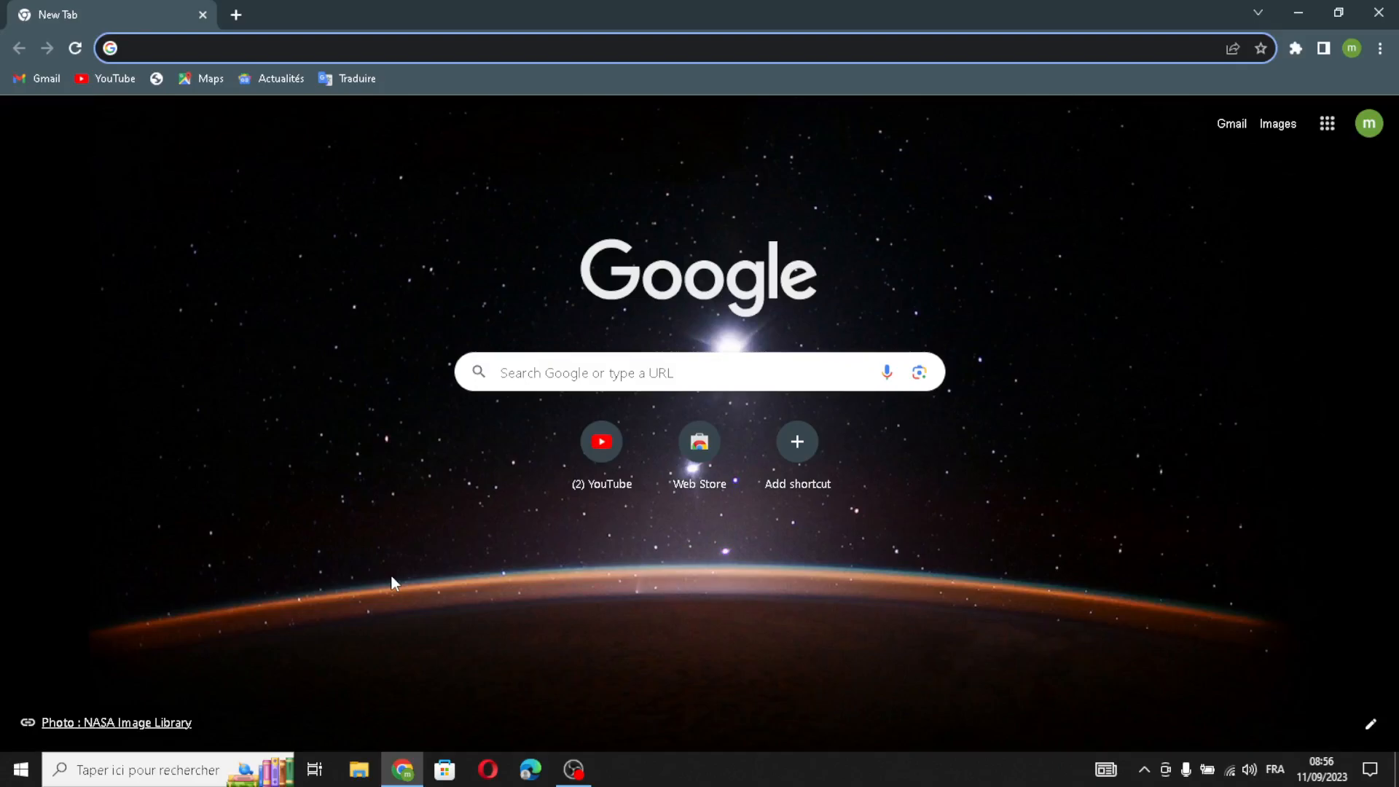
# - Search the web for shopify and open the sponsored Shopify free-trial page
pyautogui.write('s')
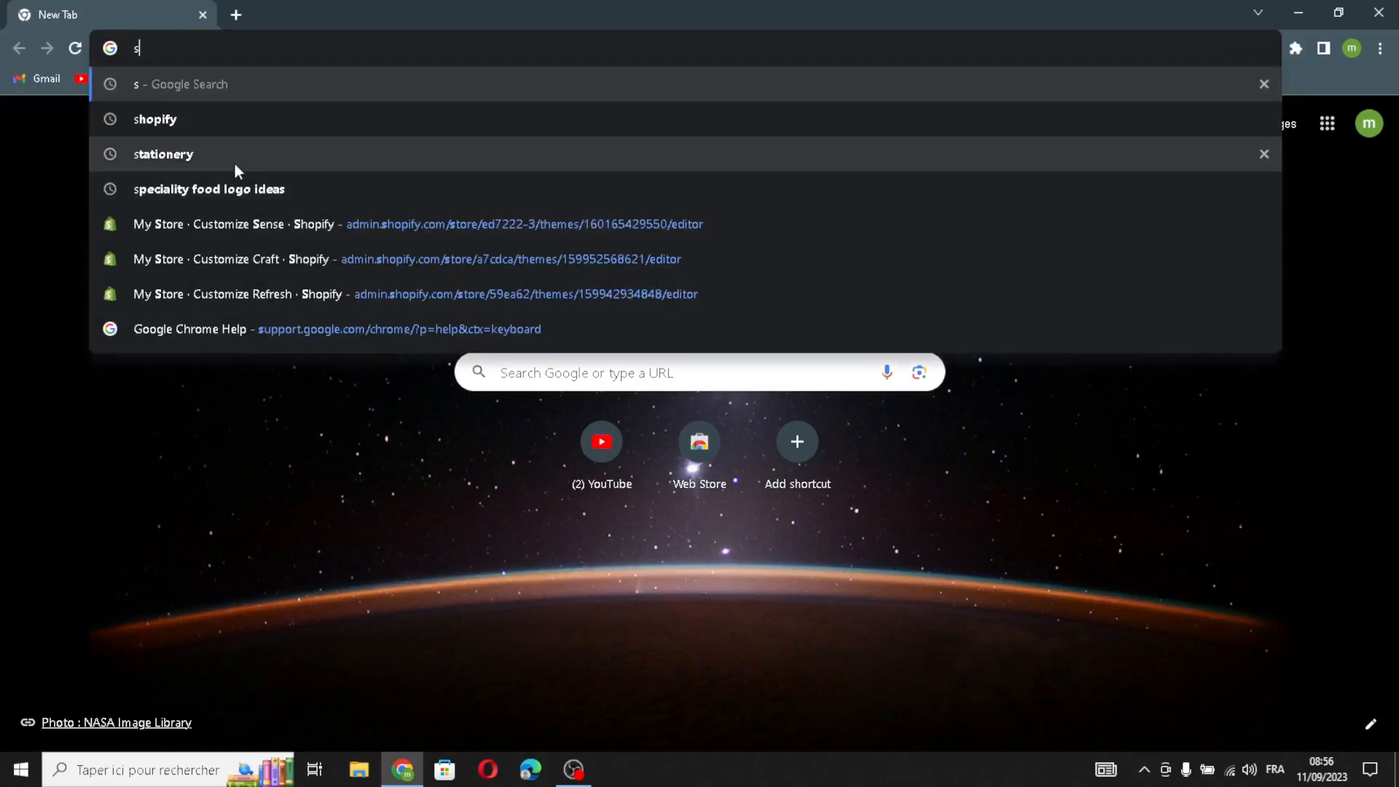
pyautogui.click(220, 123)
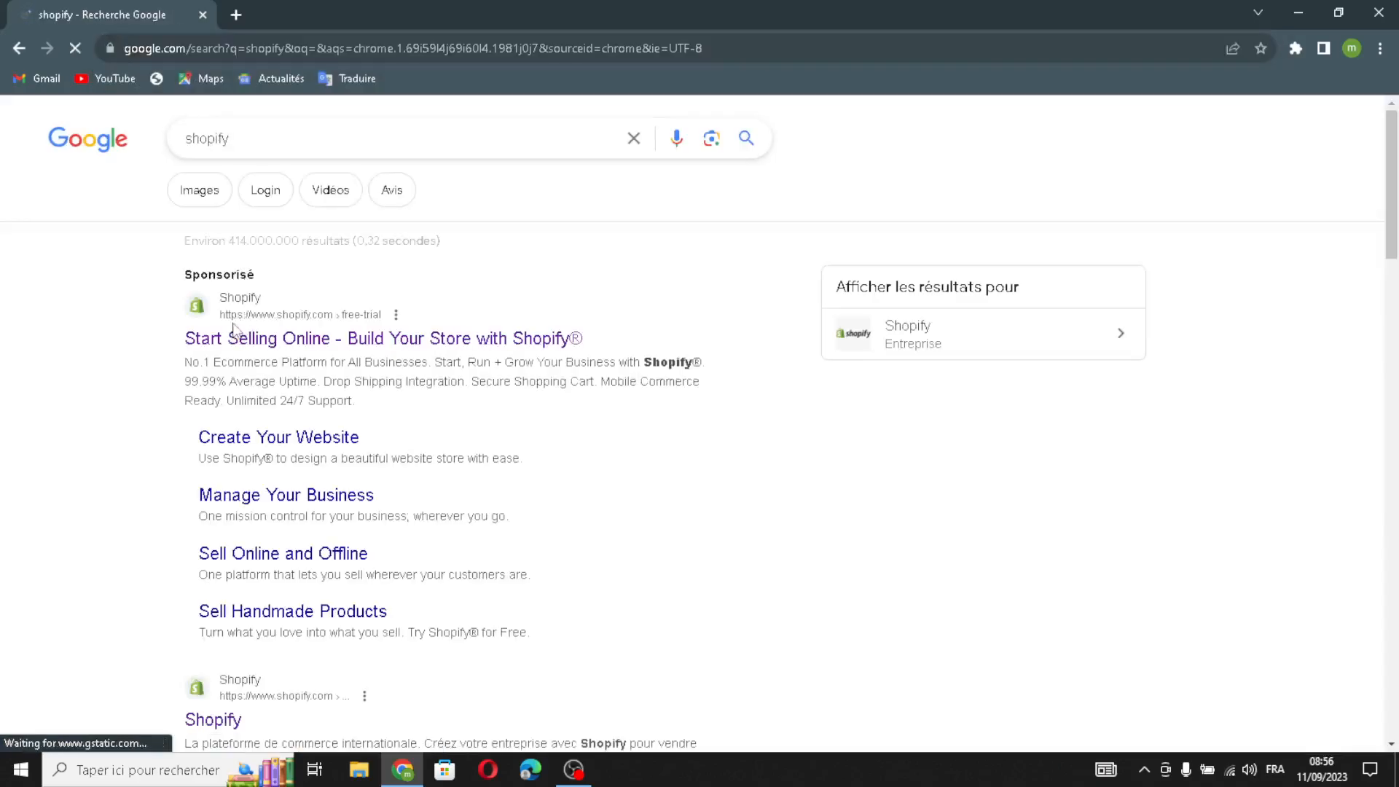
pyautogui.click(222, 340)
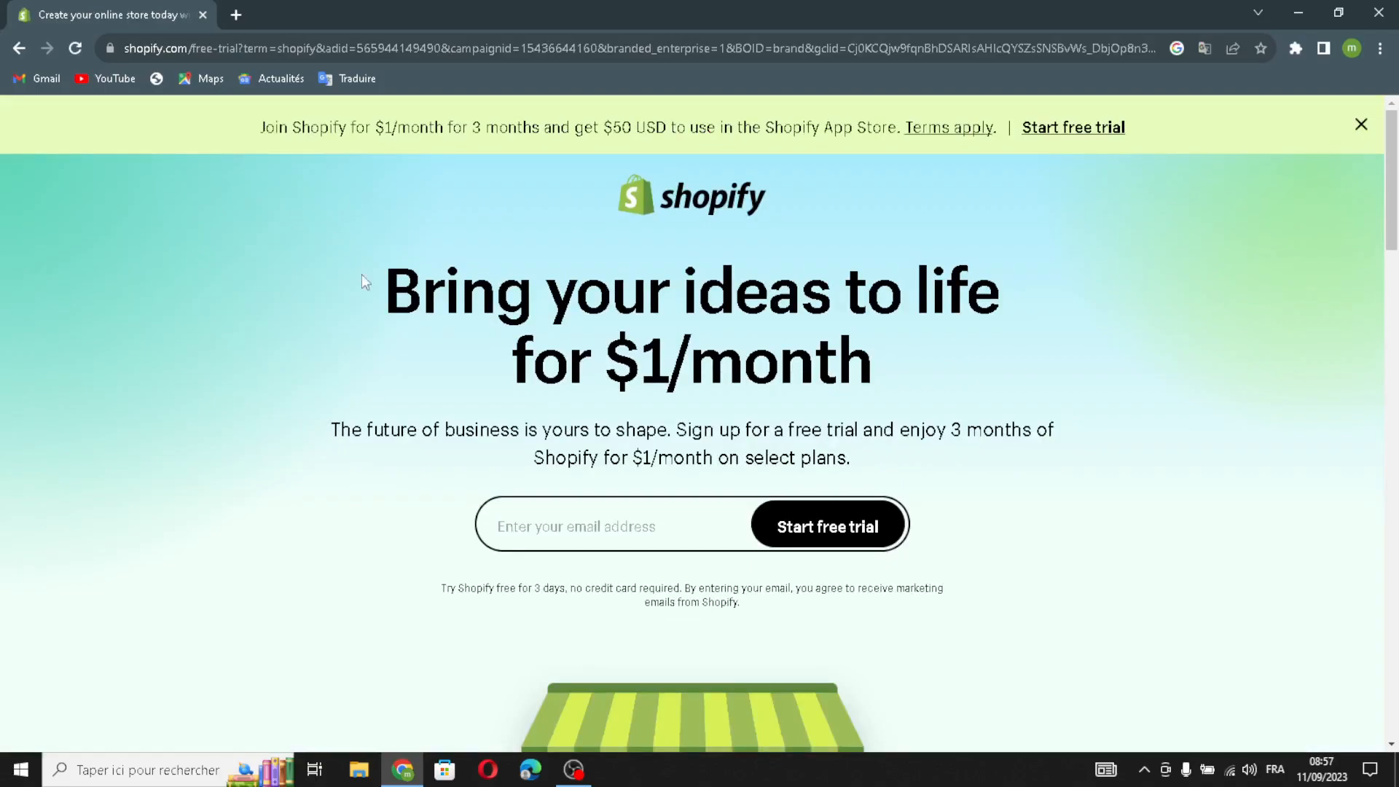
# - Enter the account e-mail on the Shopify page and start the free trial
pyautogui.click(580, 532)
pyautogui.click(597, 568)
pyautogui.click(799, 530)
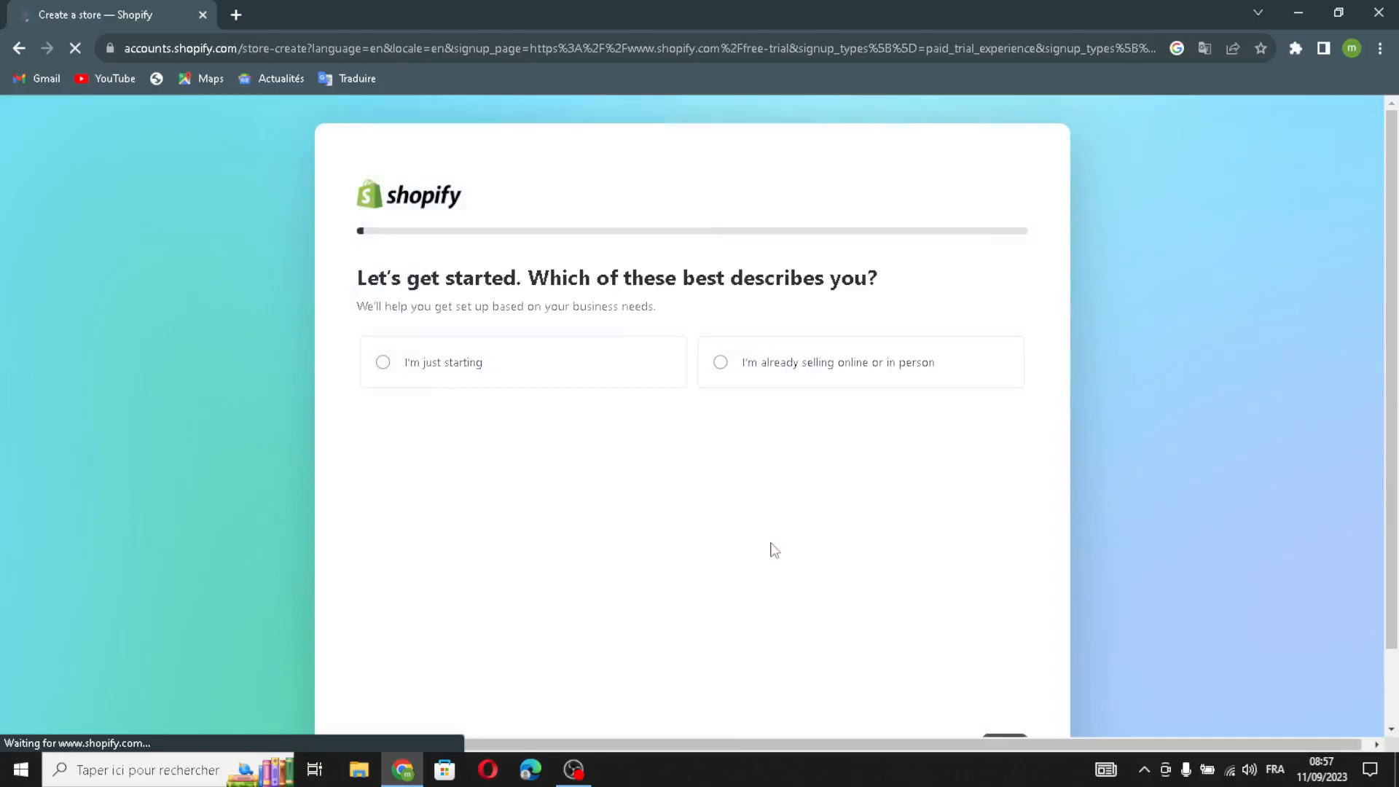
# - Skip all the store setup questions and continue with the existing Shopify account
pyautogui.scroll(-2, 772, 548)
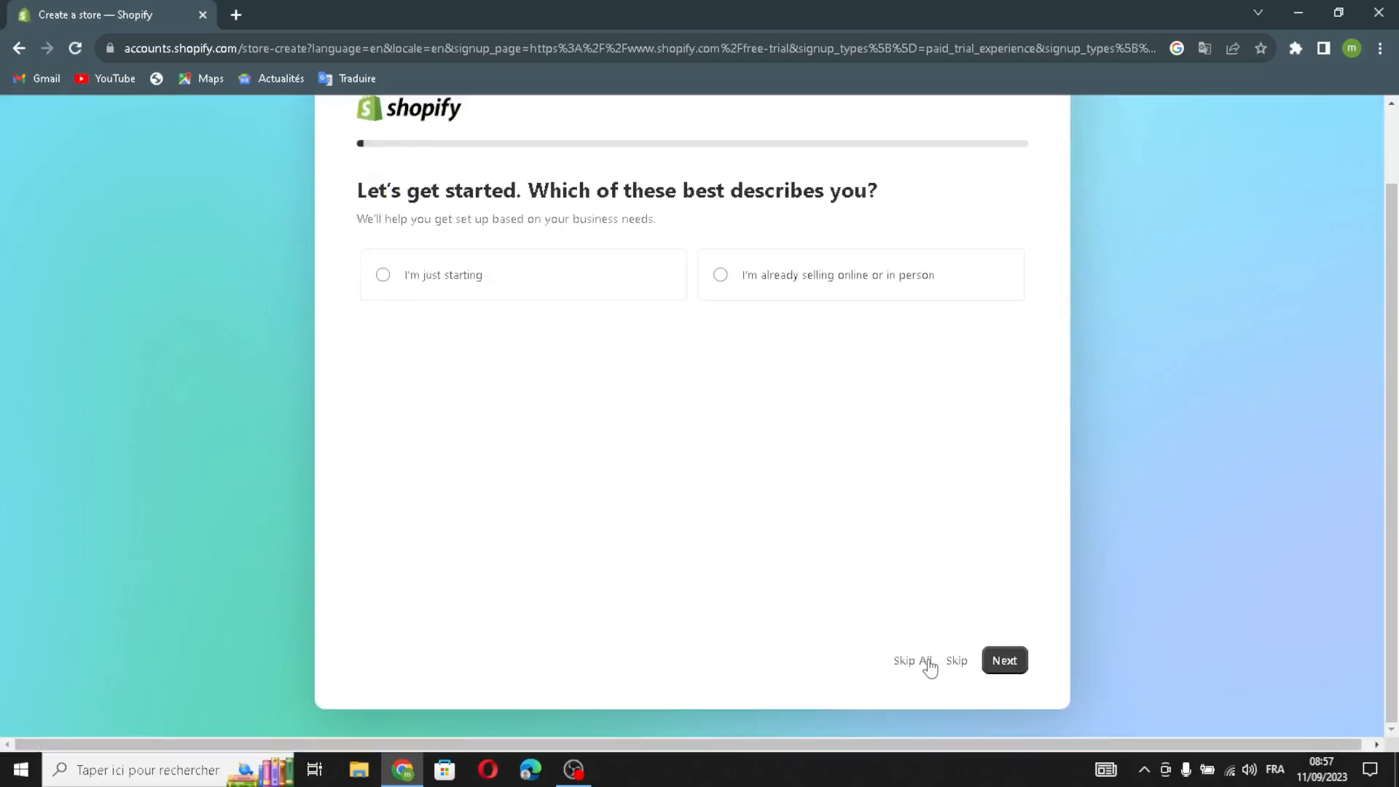
pyautogui.click(927, 662)
pyautogui.click(871, 554)
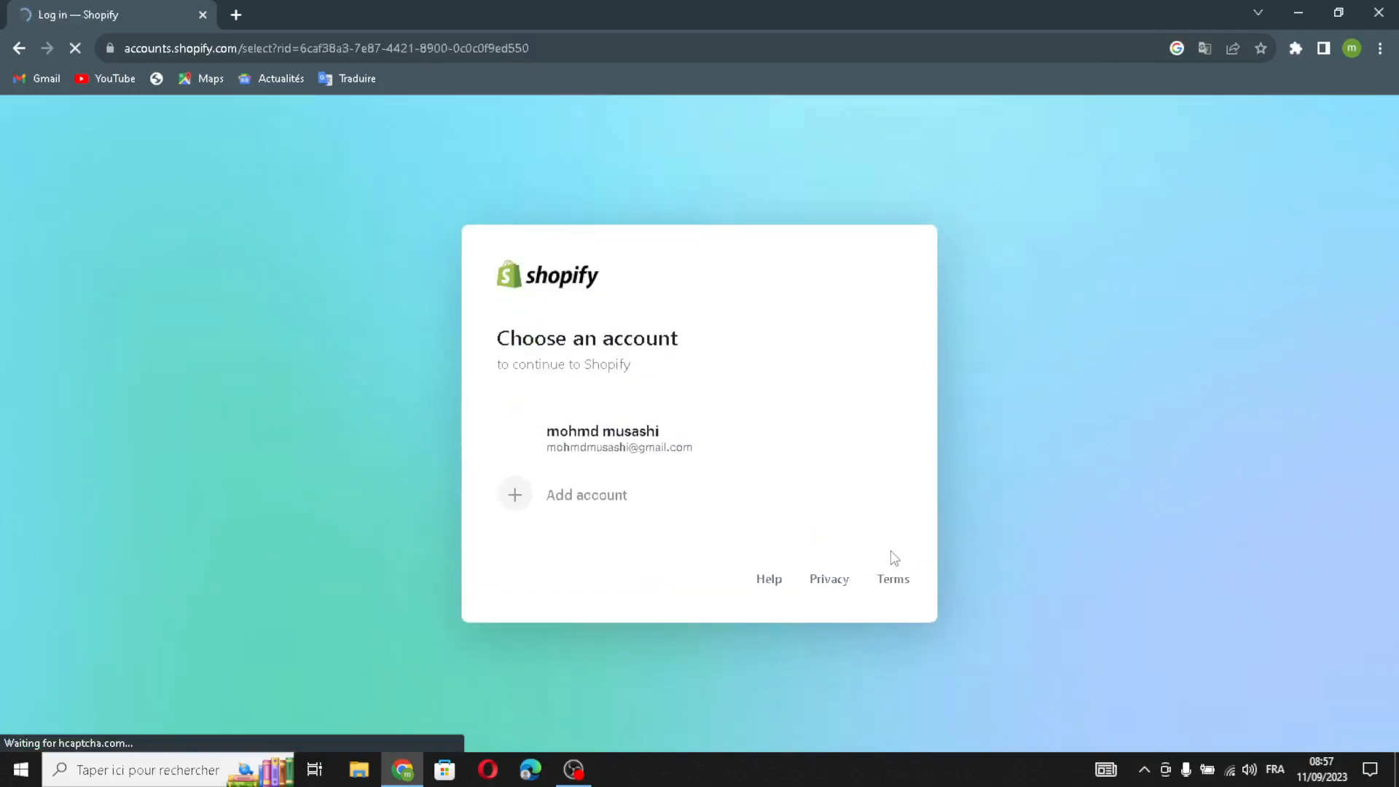
pyautogui.click(571, 442)
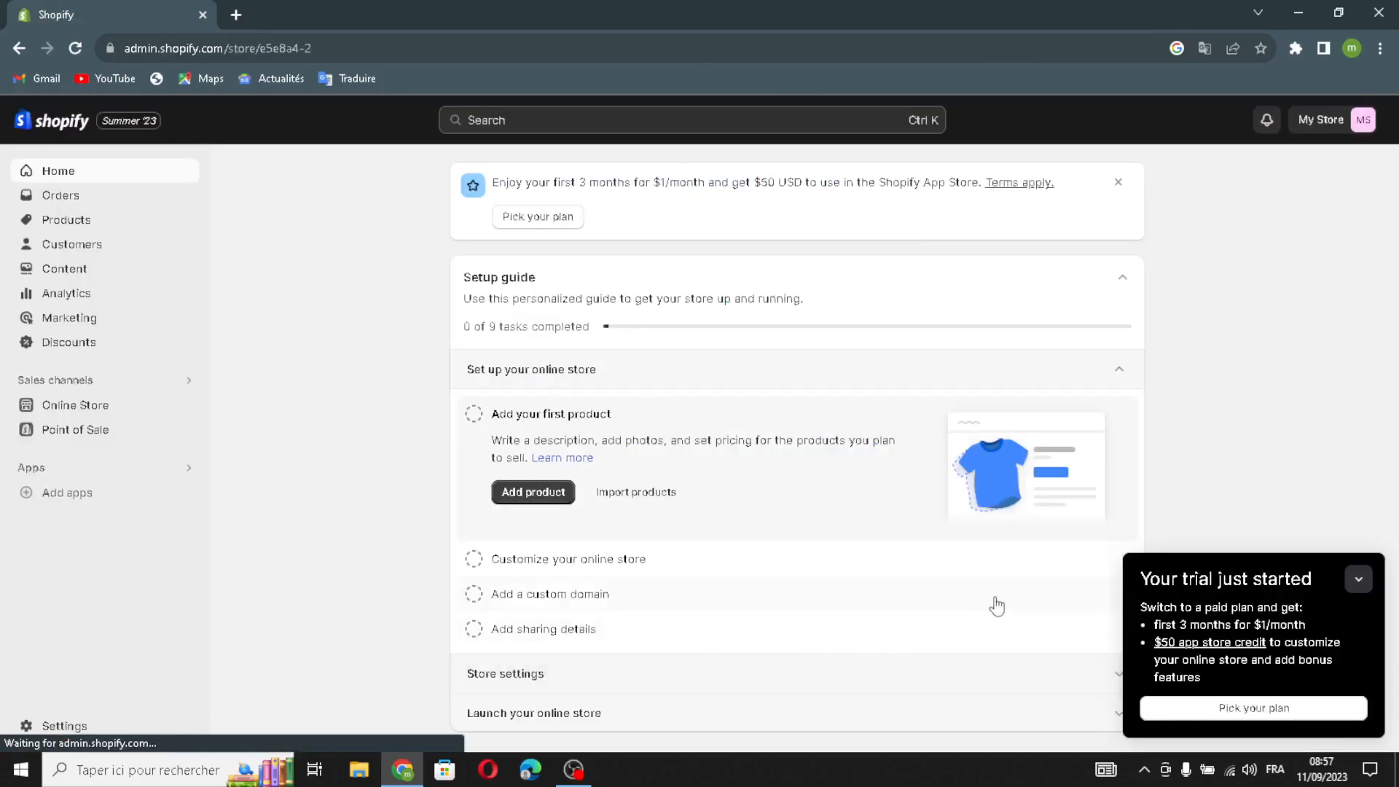
# - Collapse the trial notice and add the free Craft theme to the online store's theme library
pyautogui.click(1359, 580)
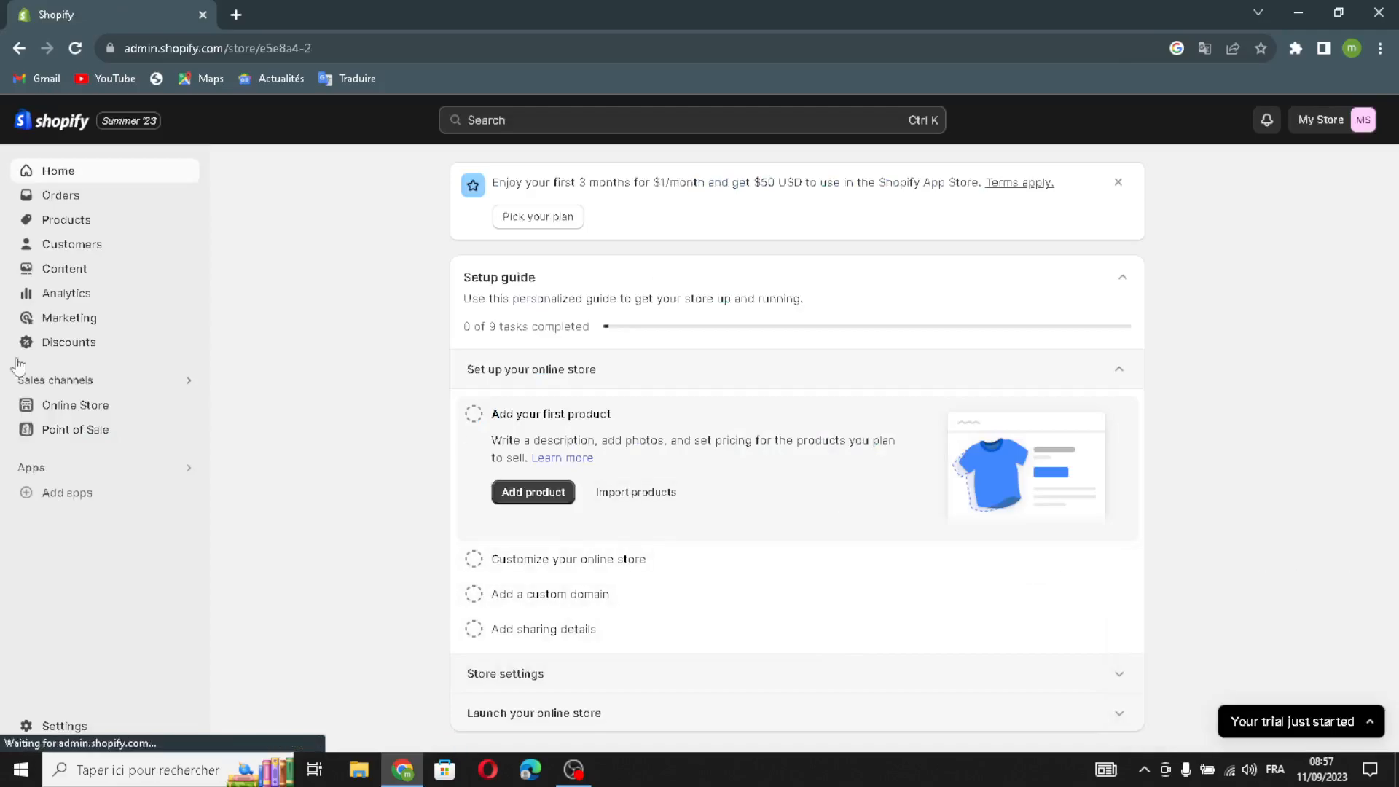
pyautogui.click(94, 413)
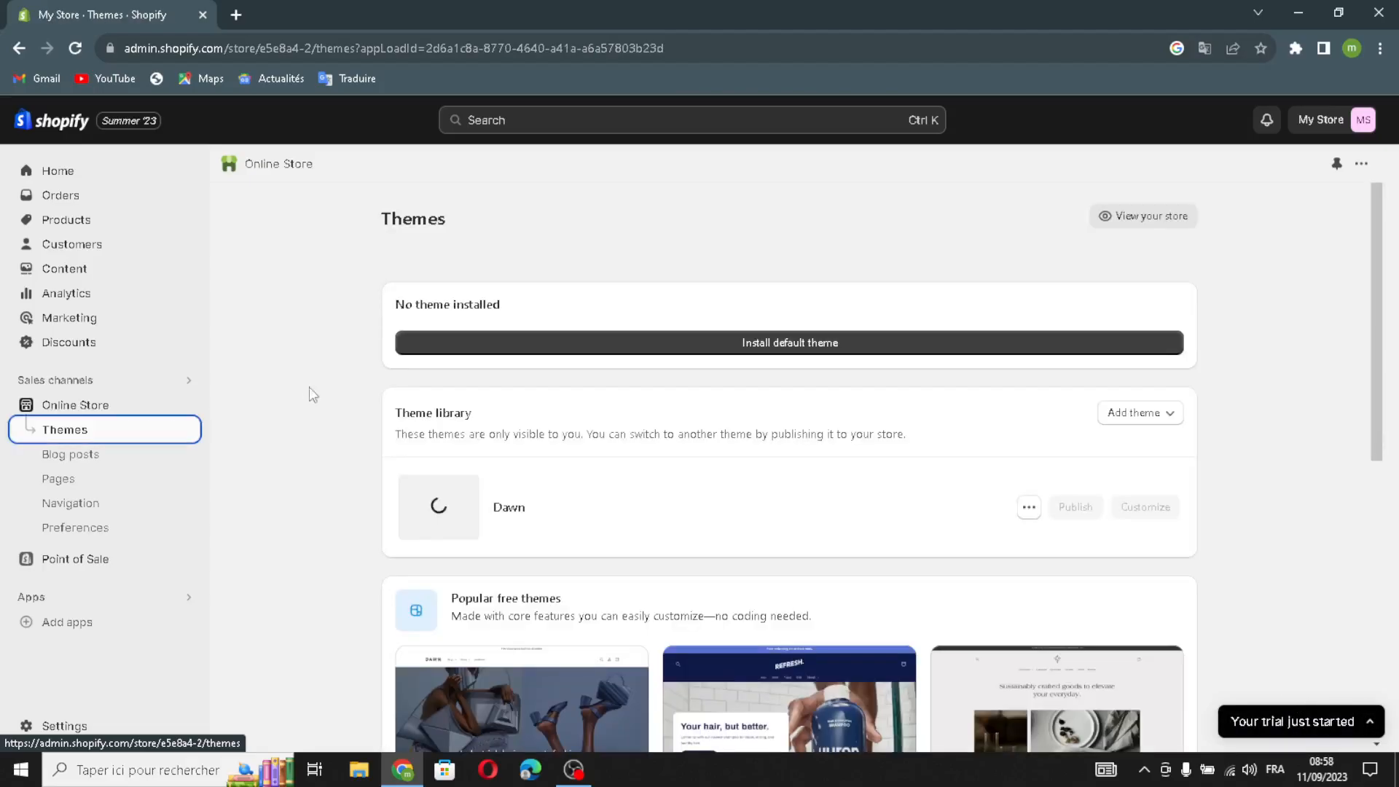
pyautogui.scroll(-8, 602, 524)
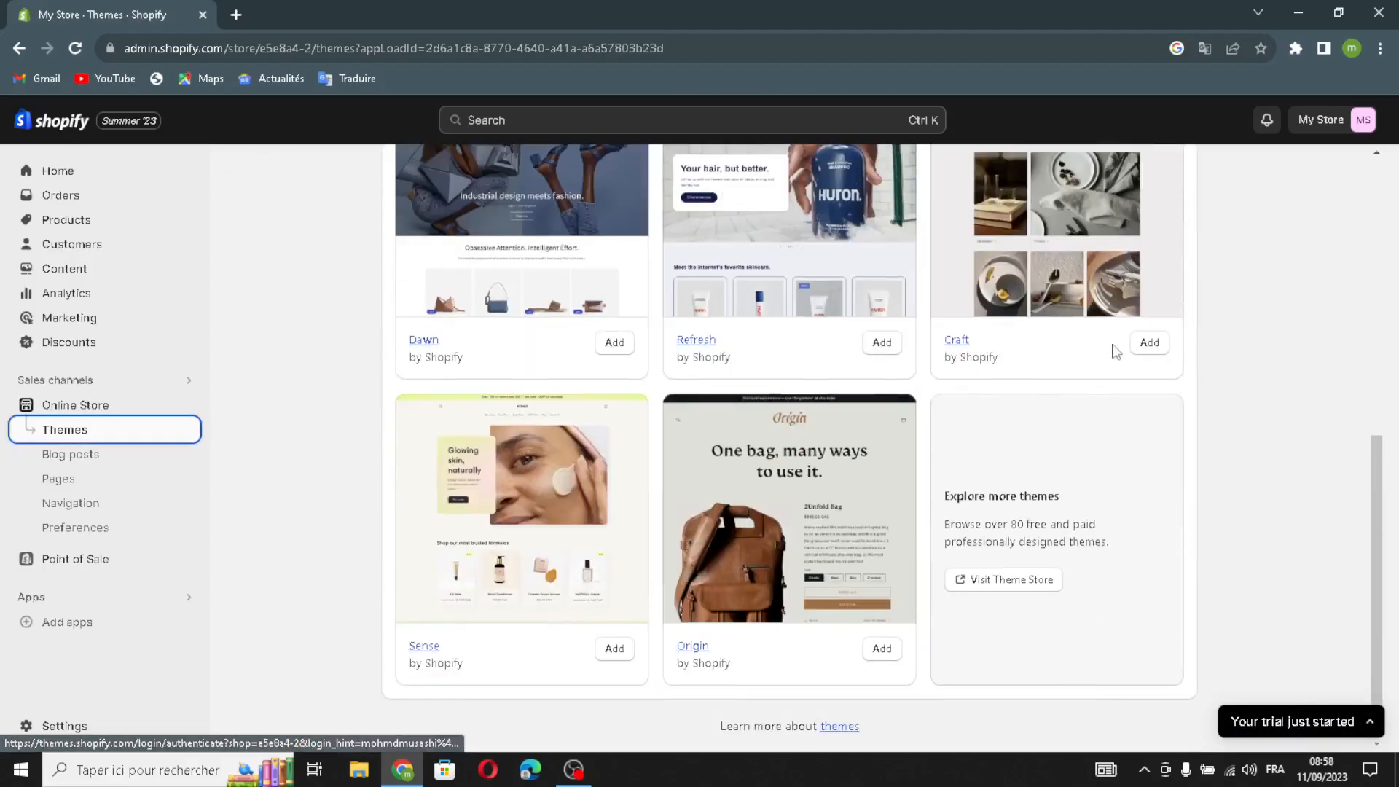
pyautogui.click(1148, 342)
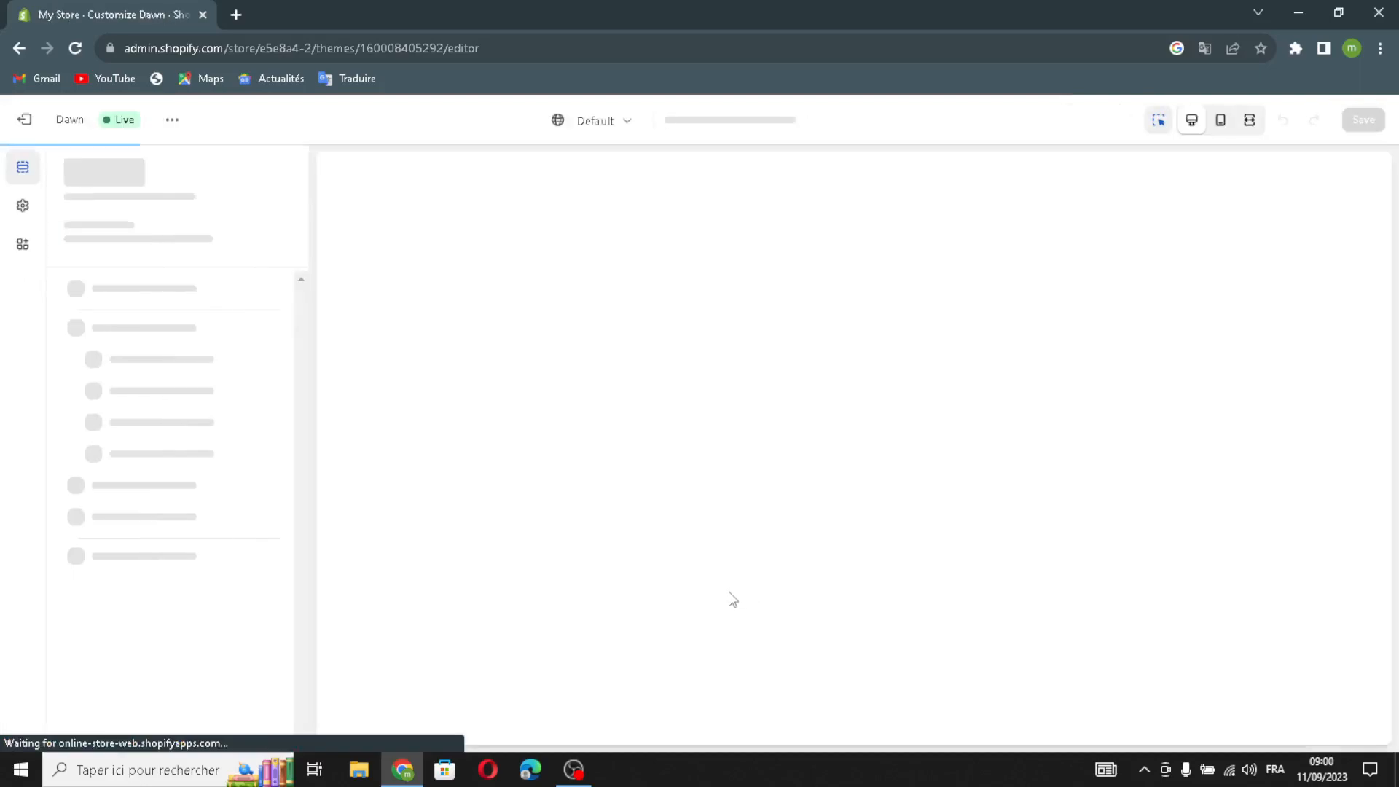
# - Leave the Dawn editor, publish the Craft theme in its place and open Craft for customization
pyautogui.hotkey('alt', 'Left')
pyautogui.click(1065, 633)
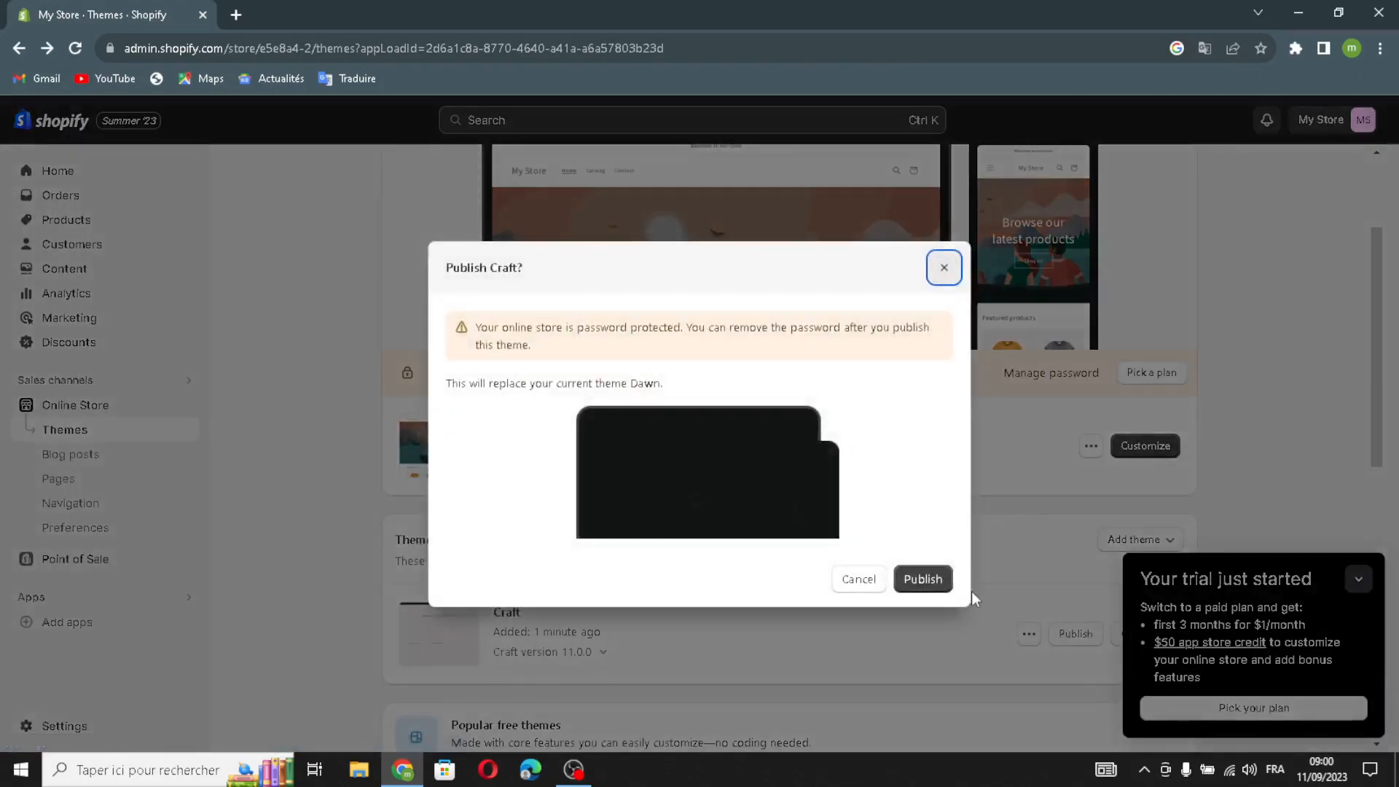
pyautogui.click(929, 583)
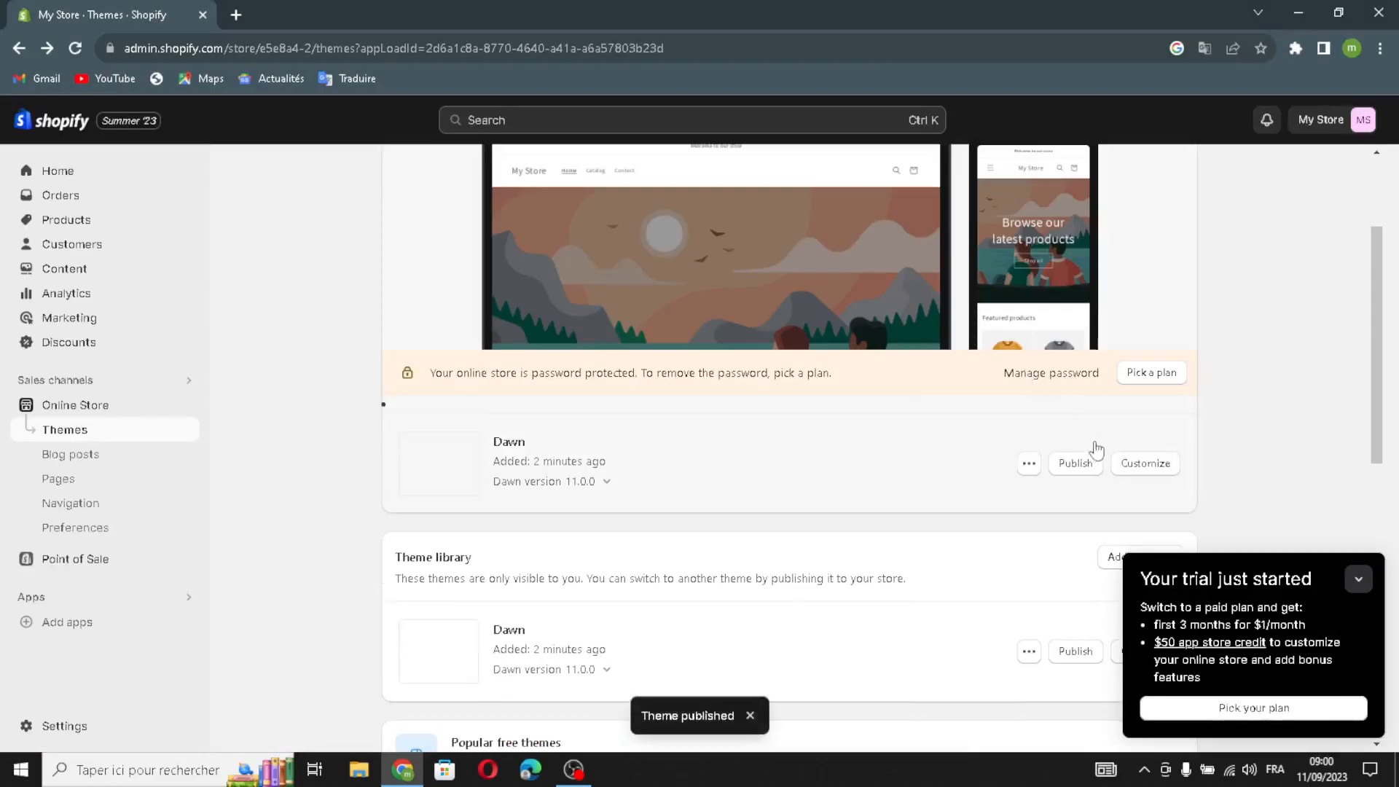
pyautogui.click(1161, 443)
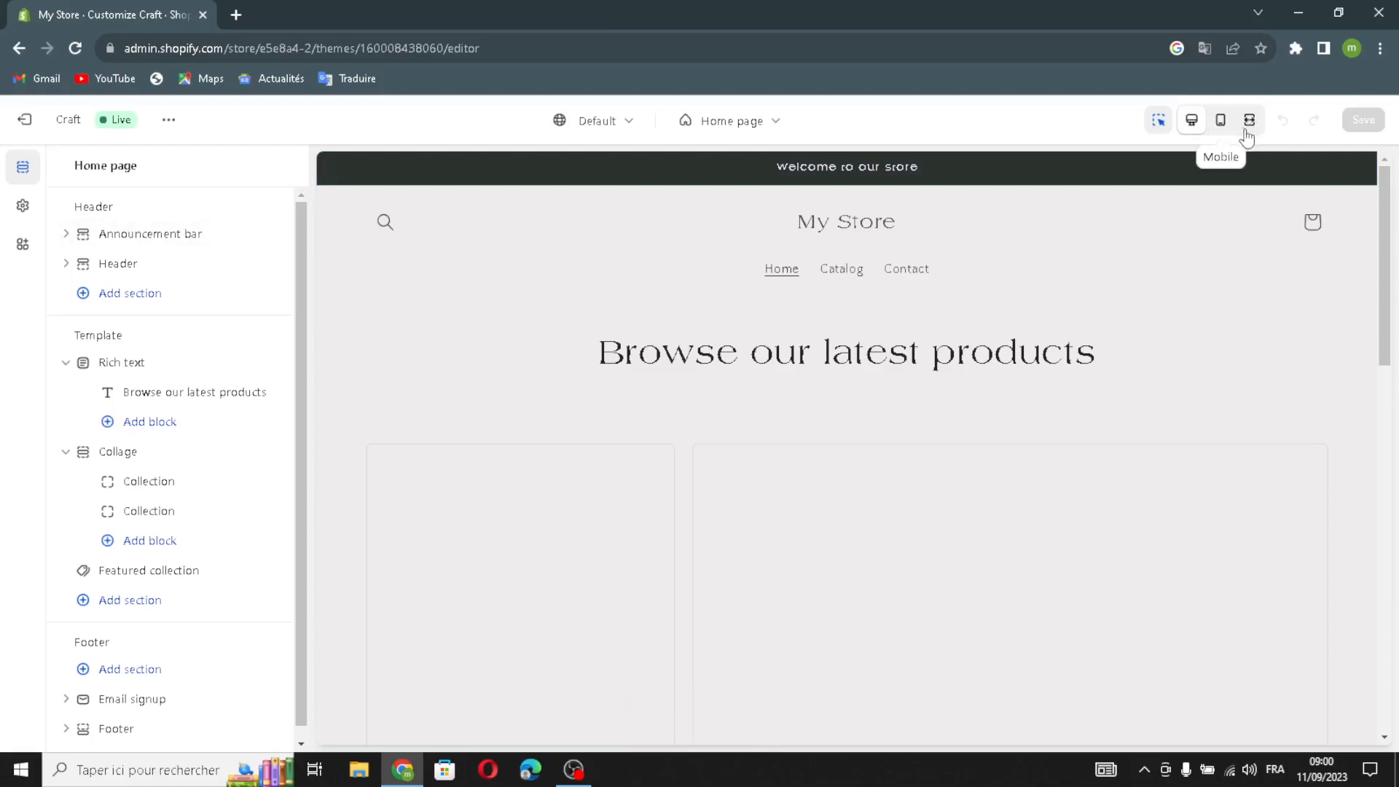
# - Preview the home page in the mobile and full-width layouts, and return to the desktop view
pyautogui.click(1220, 123)
pyautogui.scroll(-5, 986, 394)
pyautogui.scroll(5, 986, 394)
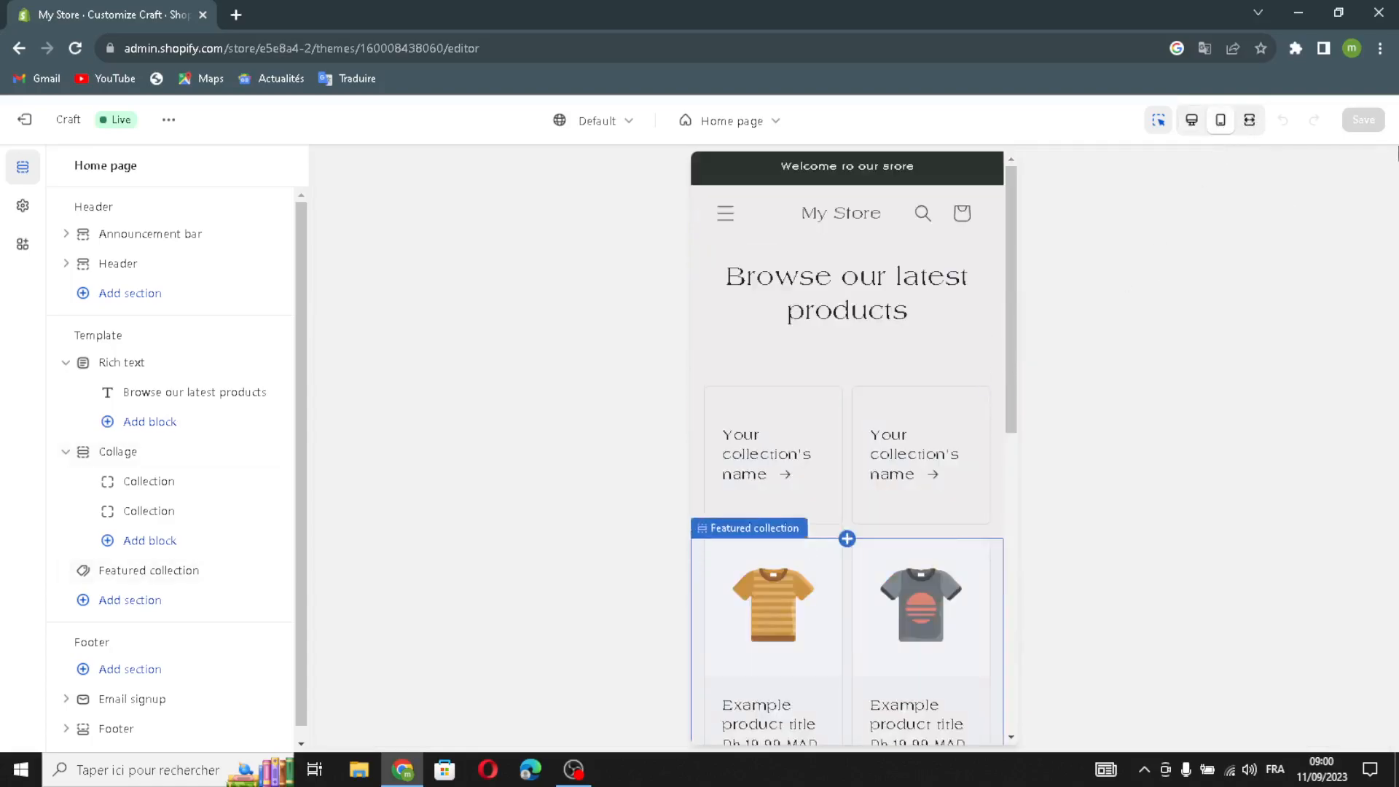
pyautogui.click(1249, 120)
pyautogui.scroll(-4, 943, 364)
pyautogui.scroll(4, 943, 364)
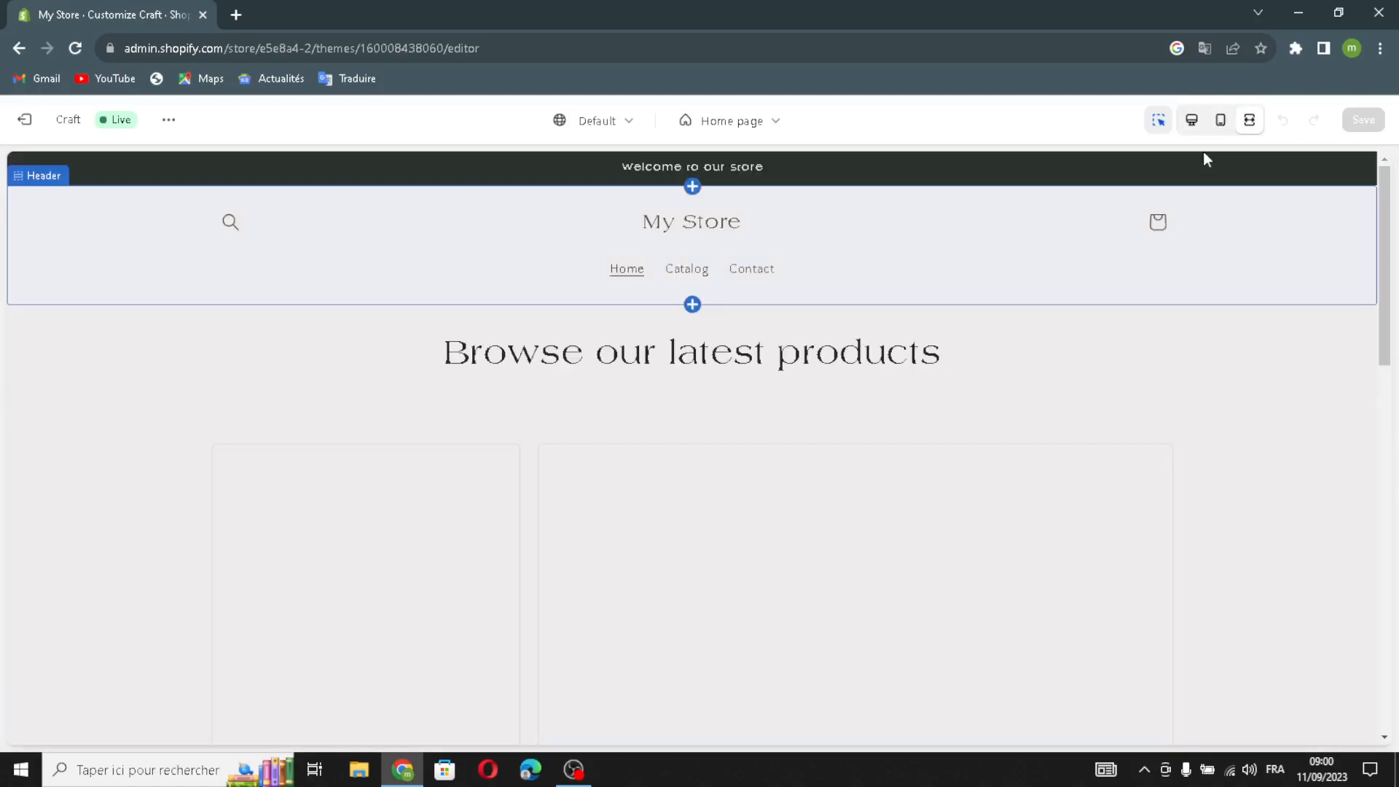
pyautogui.click(1191, 120)
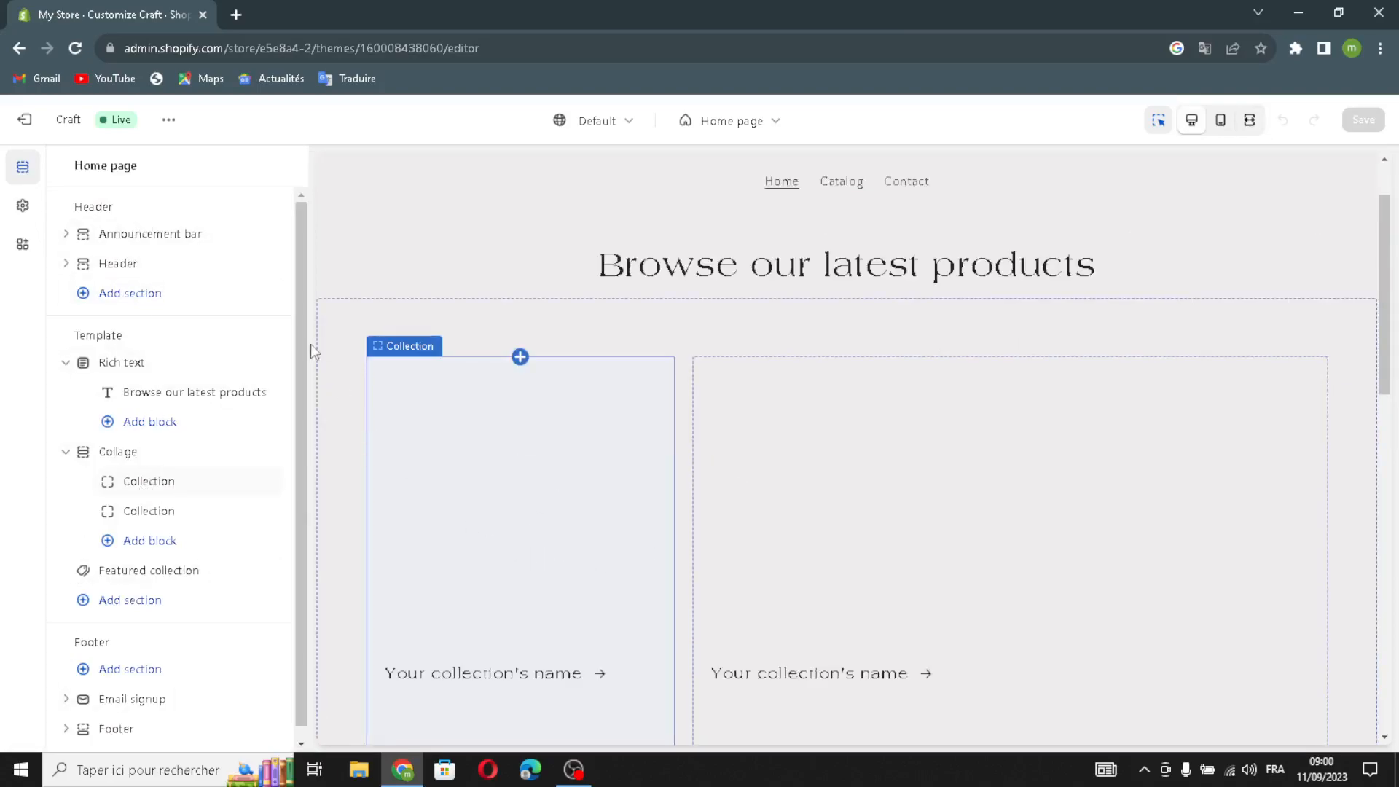
# - Change the announcement bar's color scheme to Scheme 3
pyautogui.click(102, 234)
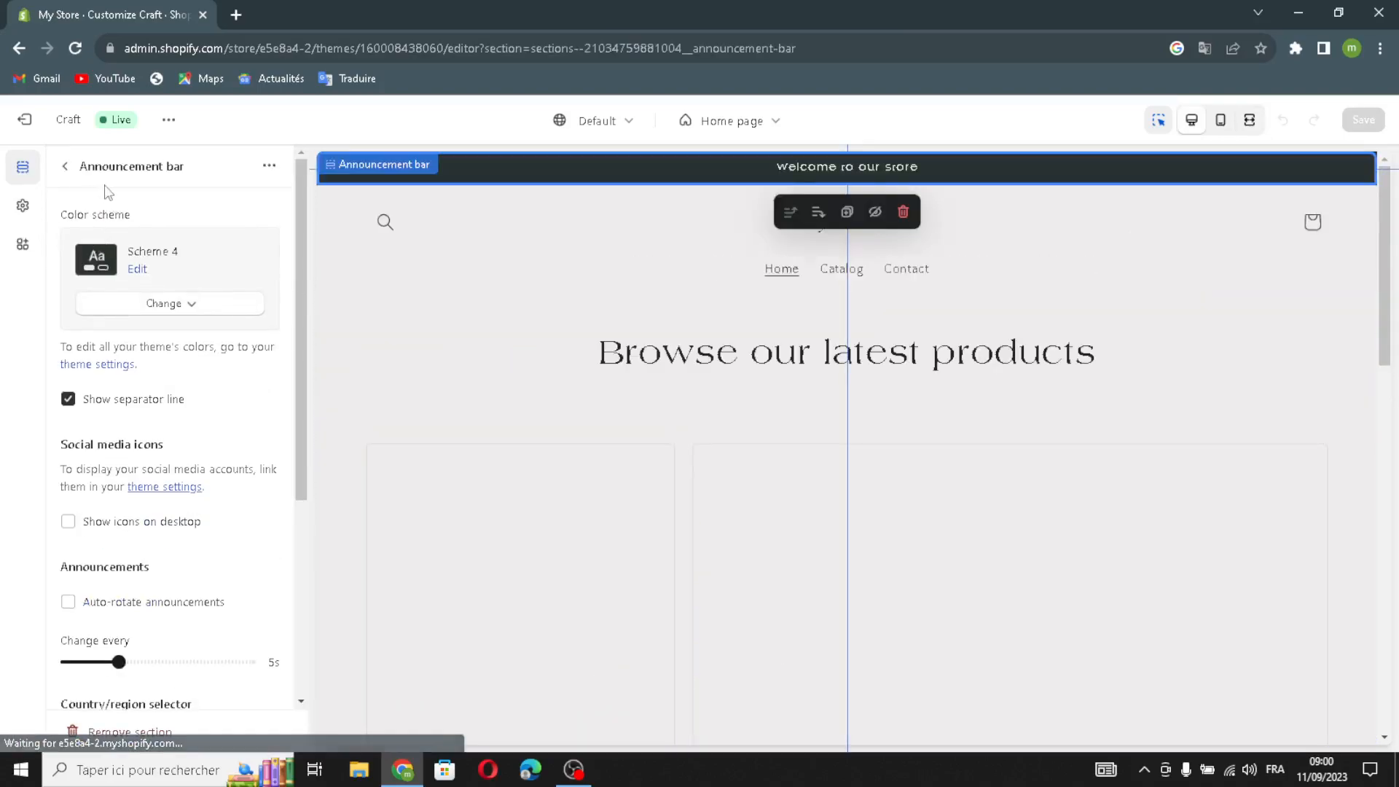
pyautogui.click(152, 303)
pyautogui.click(135, 437)
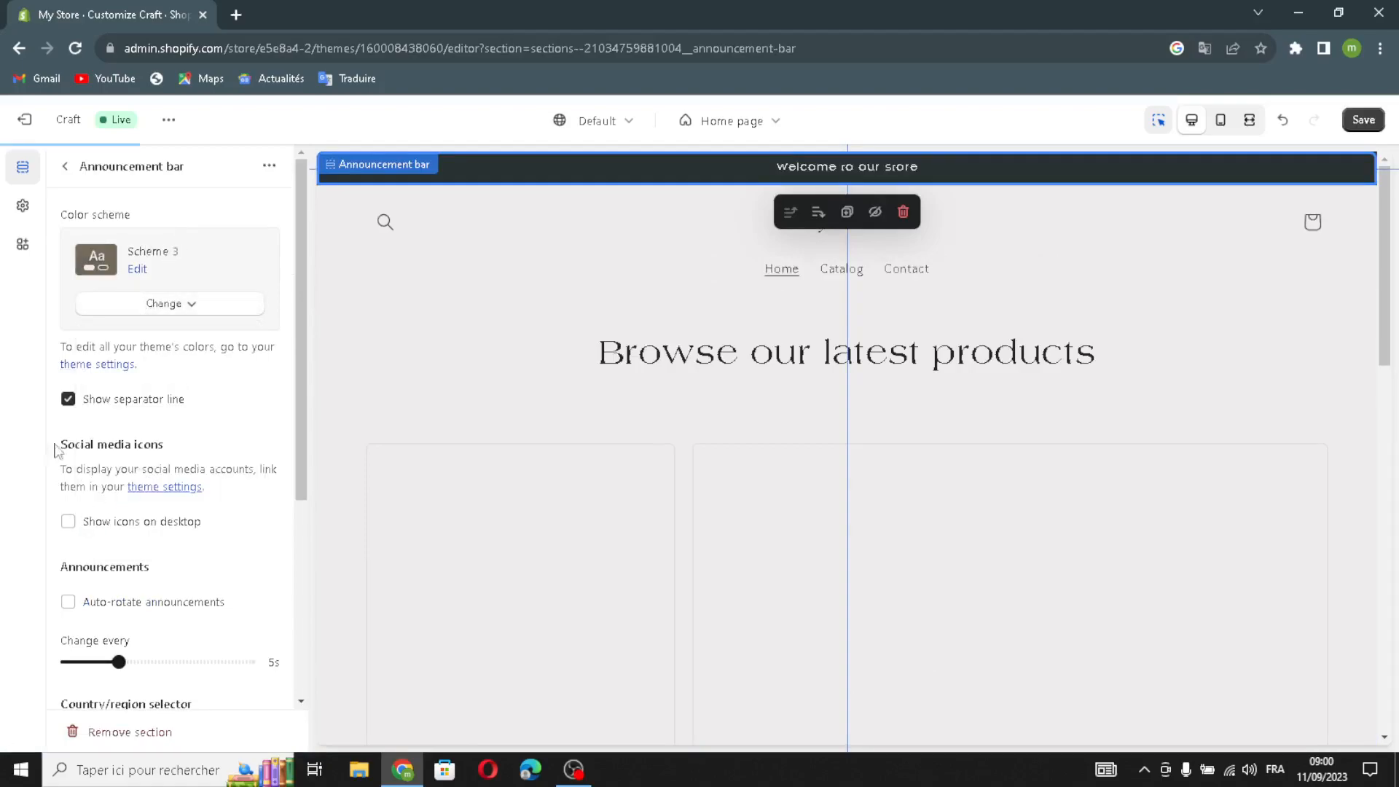
# - Enable desktop social media icons, auto-rotating announcements, the country/region selector and the language selector for the announcement bar
pyautogui.click(68, 522)
pyautogui.click(68, 602)
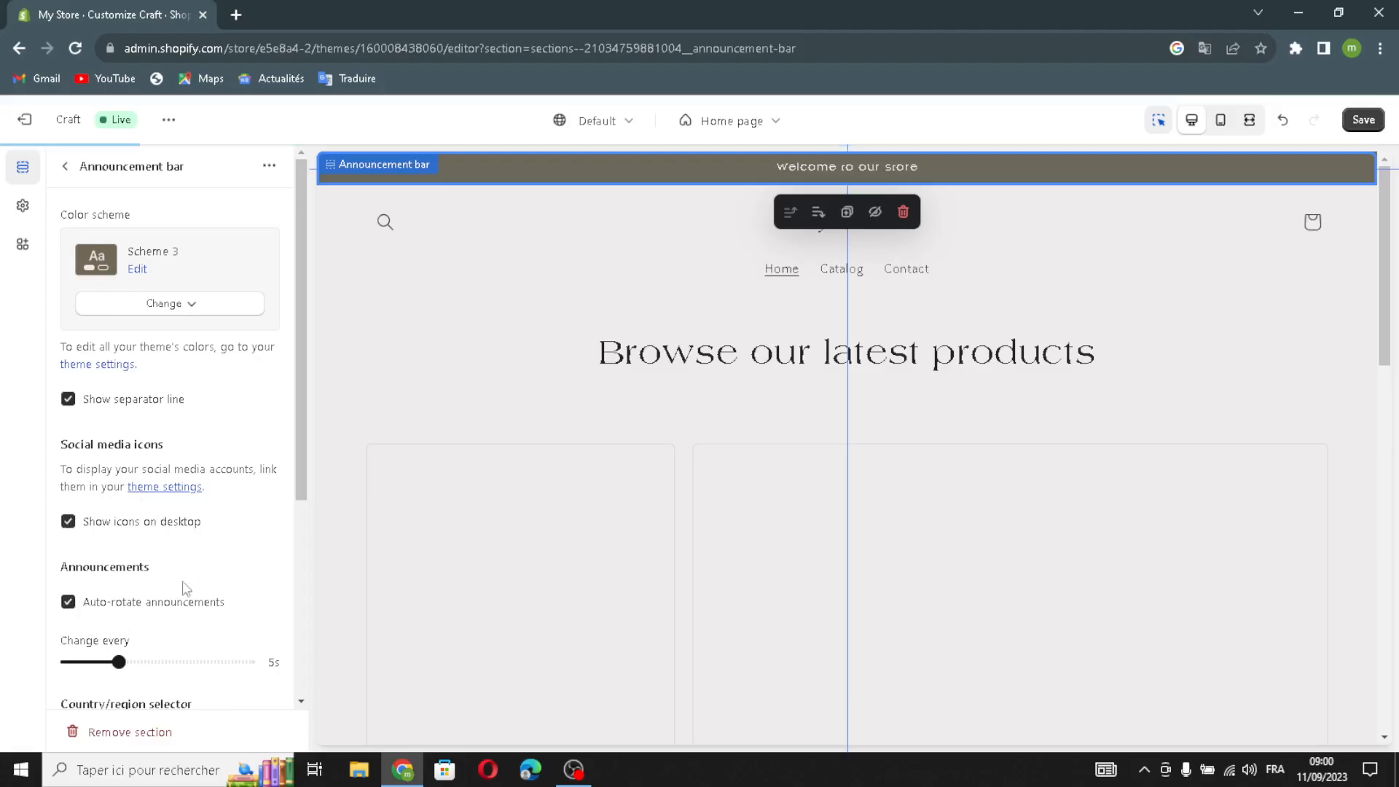
pyautogui.scroll(-1, 139, 619)
pyautogui.scroll(-1, 90, 648)
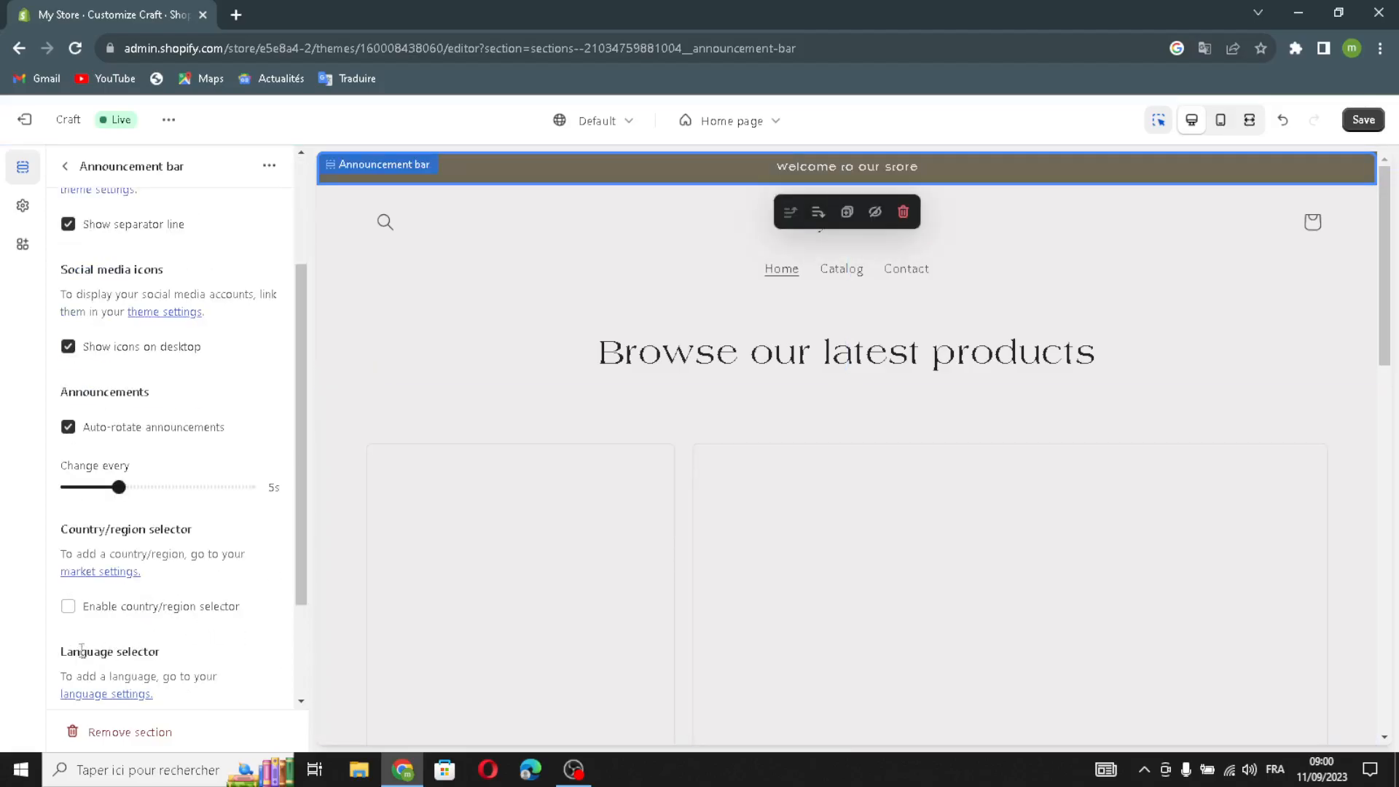
pyautogui.click(67, 609)
pyautogui.scroll(-2, 168, 634)
pyautogui.click(68, 582)
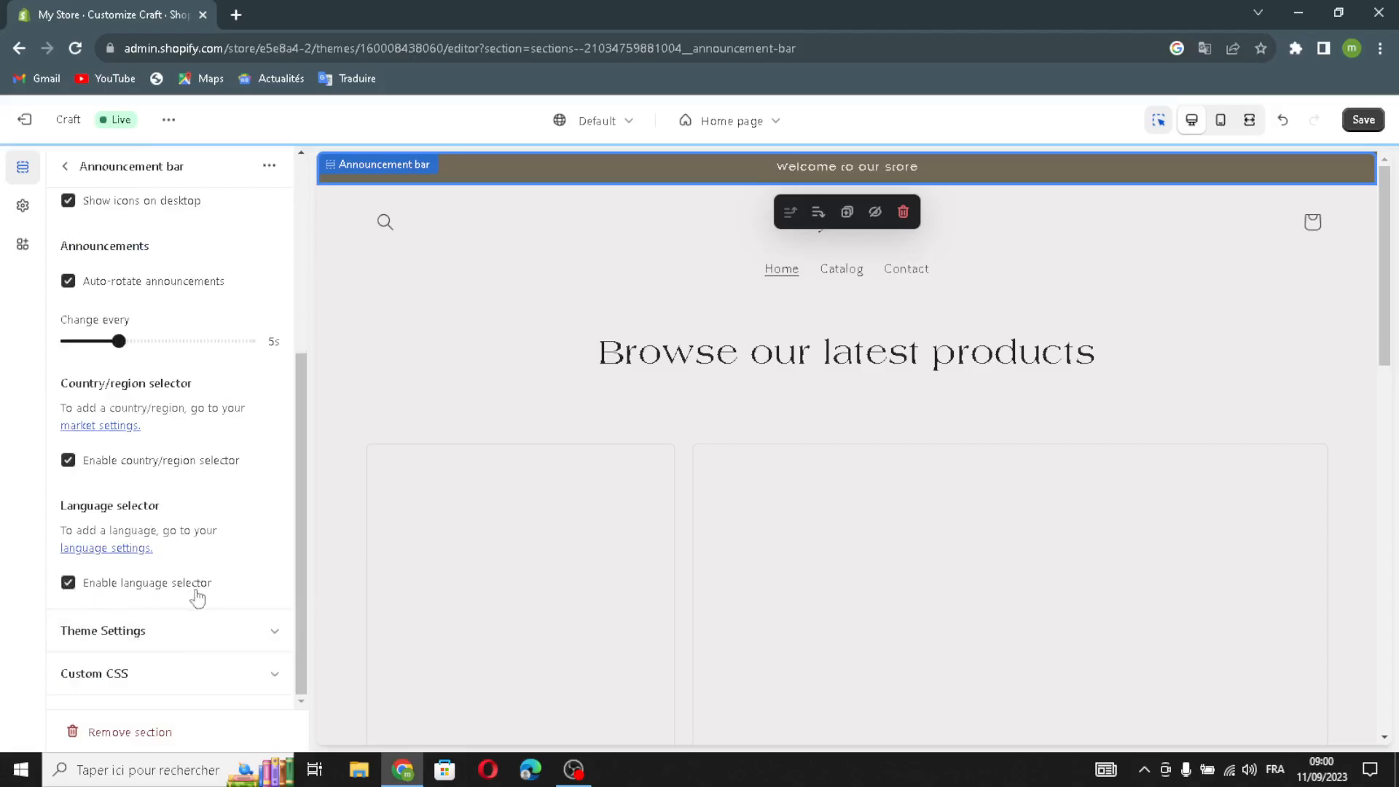
pyautogui.scroll(4, 146, 364)
pyautogui.click(66, 169)
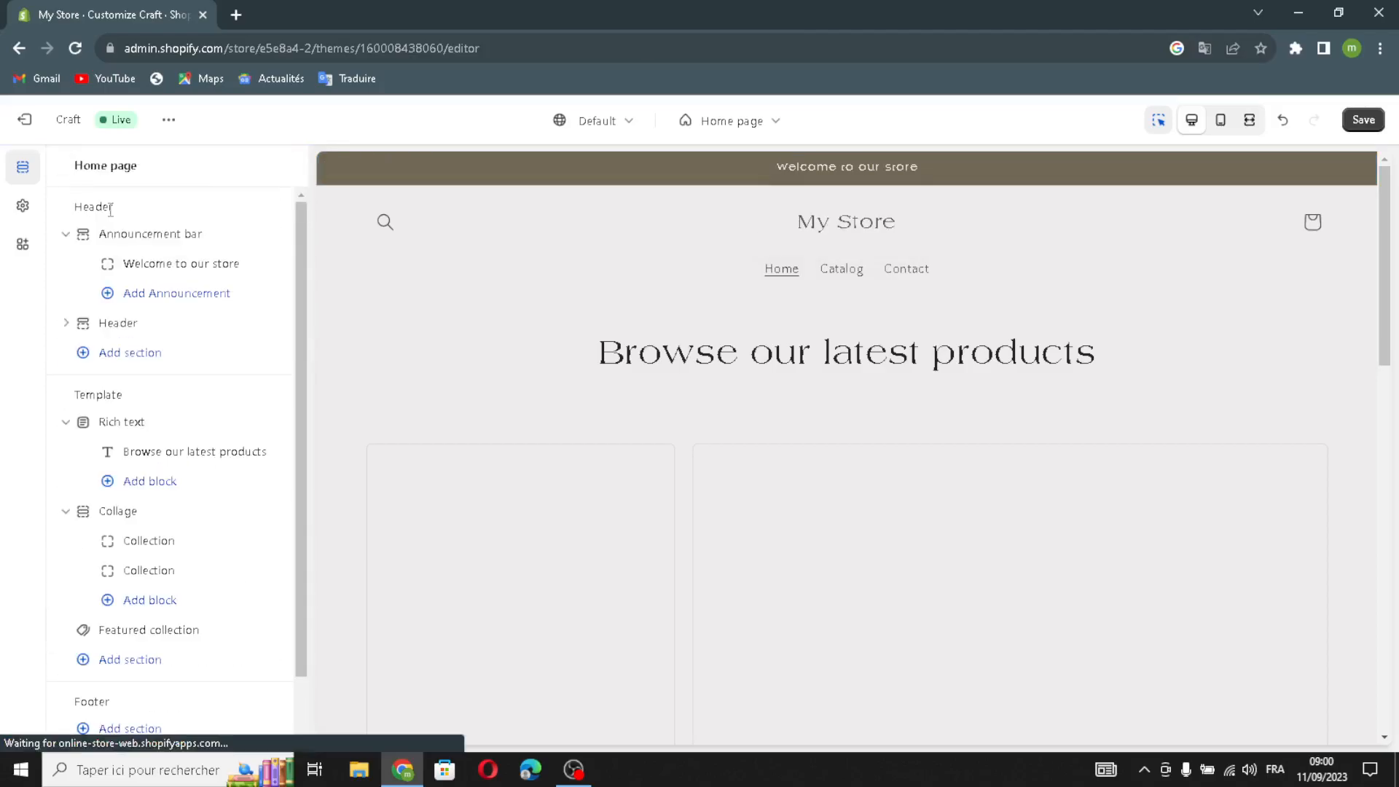
# - Link the "Welcome to our store" announcement to All collections, keeping its text
pyautogui.click(155, 266)
pyautogui.moveTo(181, 241); pyautogui.dragTo(56, 266)
pyautogui.click(245, 246)
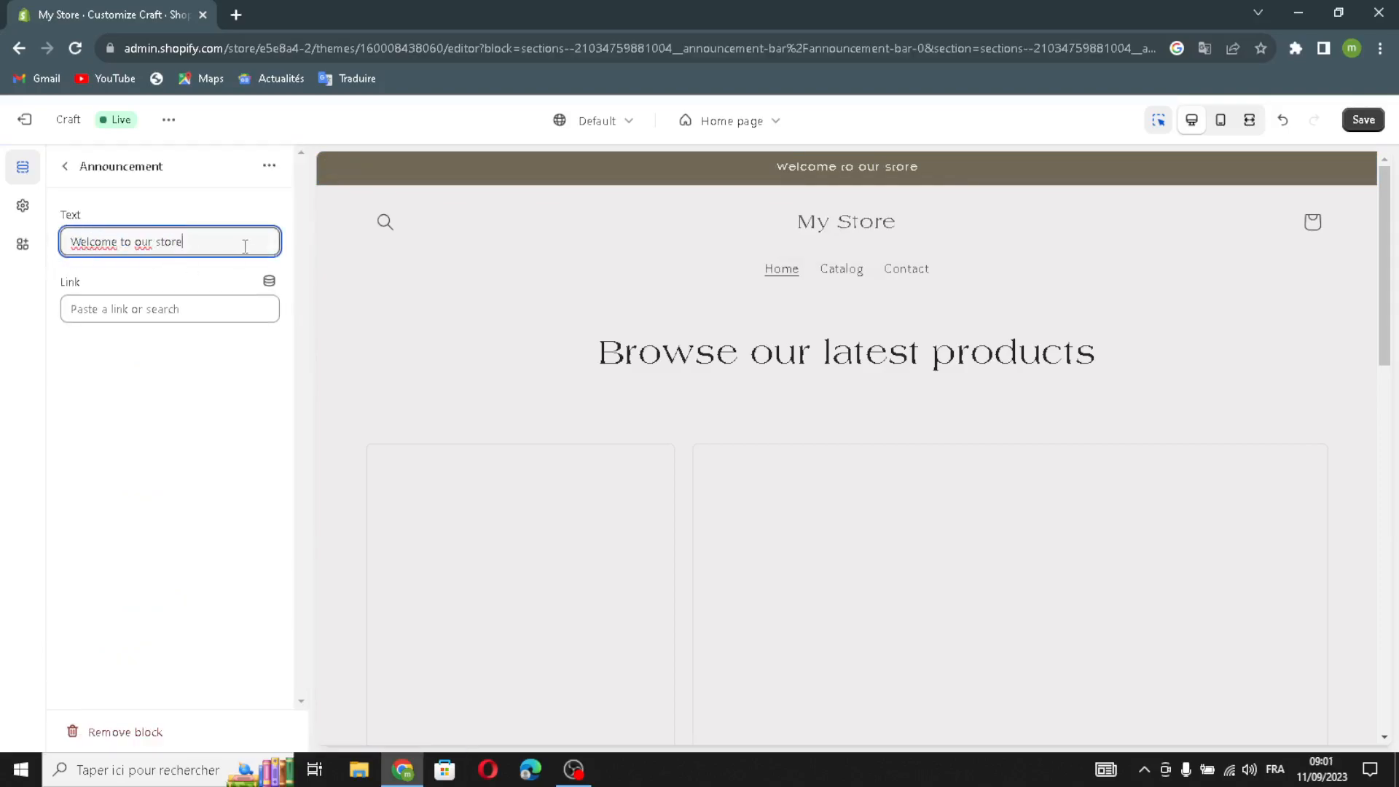
pyautogui.moveTo(201, 245); pyautogui.dragTo(256, 225)
pyautogui.click(175, 311)
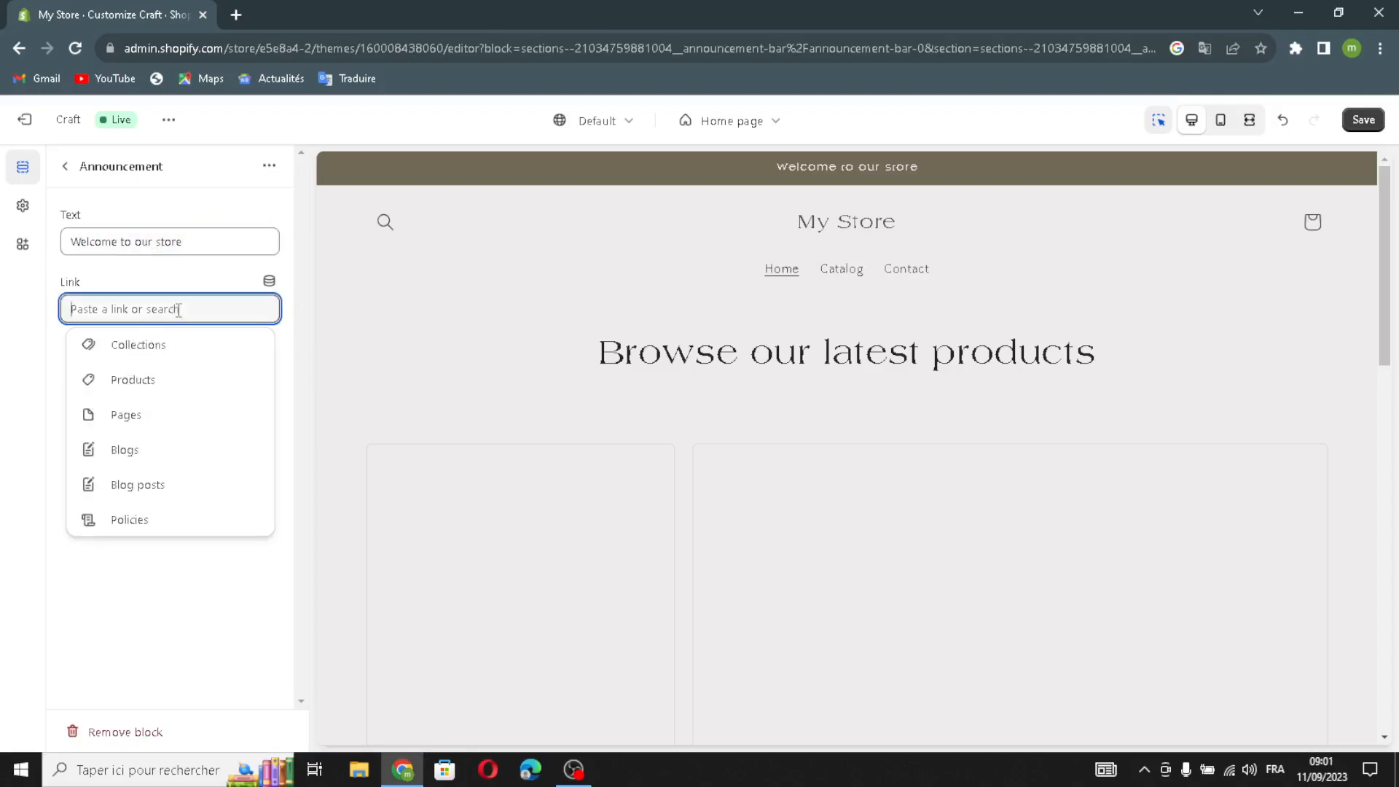
pyautogui.click(162, 356)
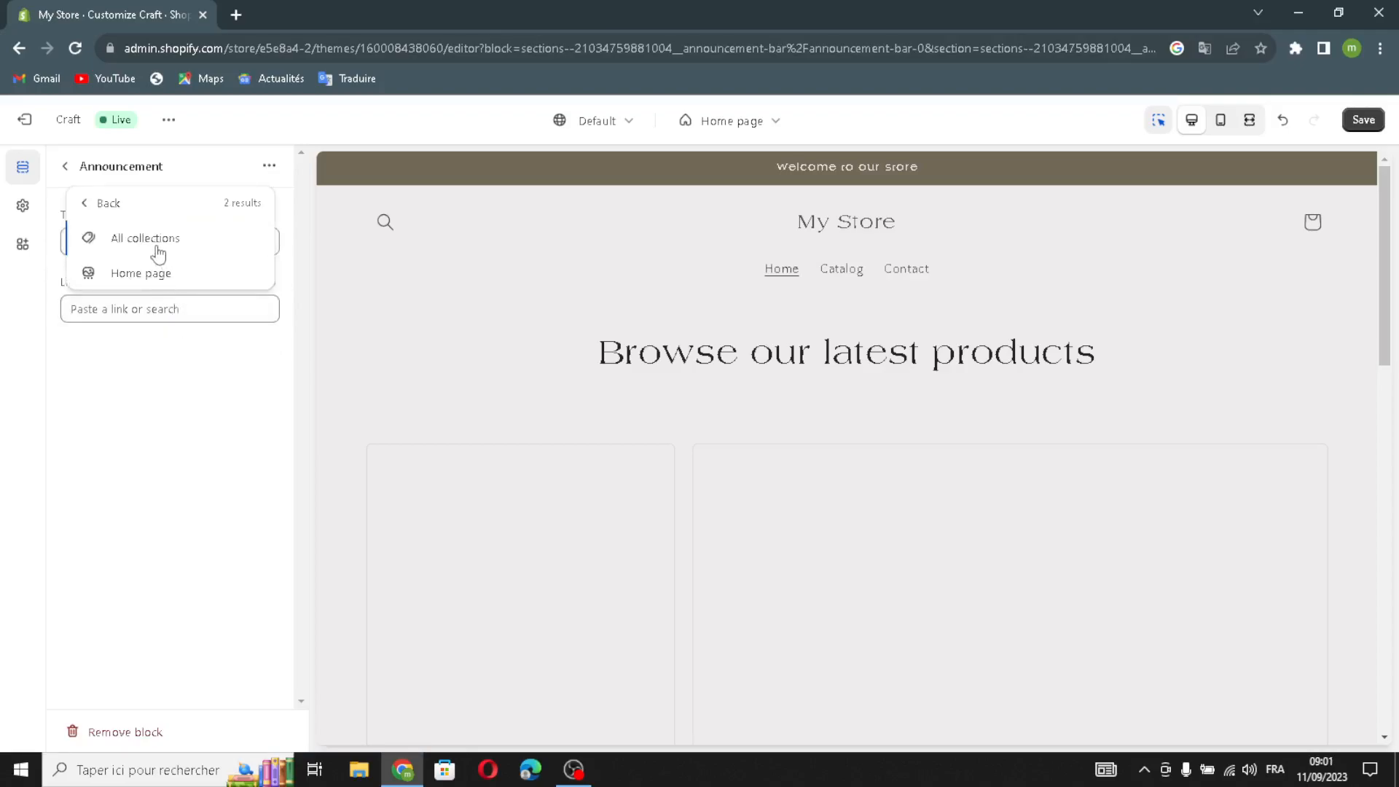
pyautogui.click(157, 240)
pyautogui.click(66, 167)
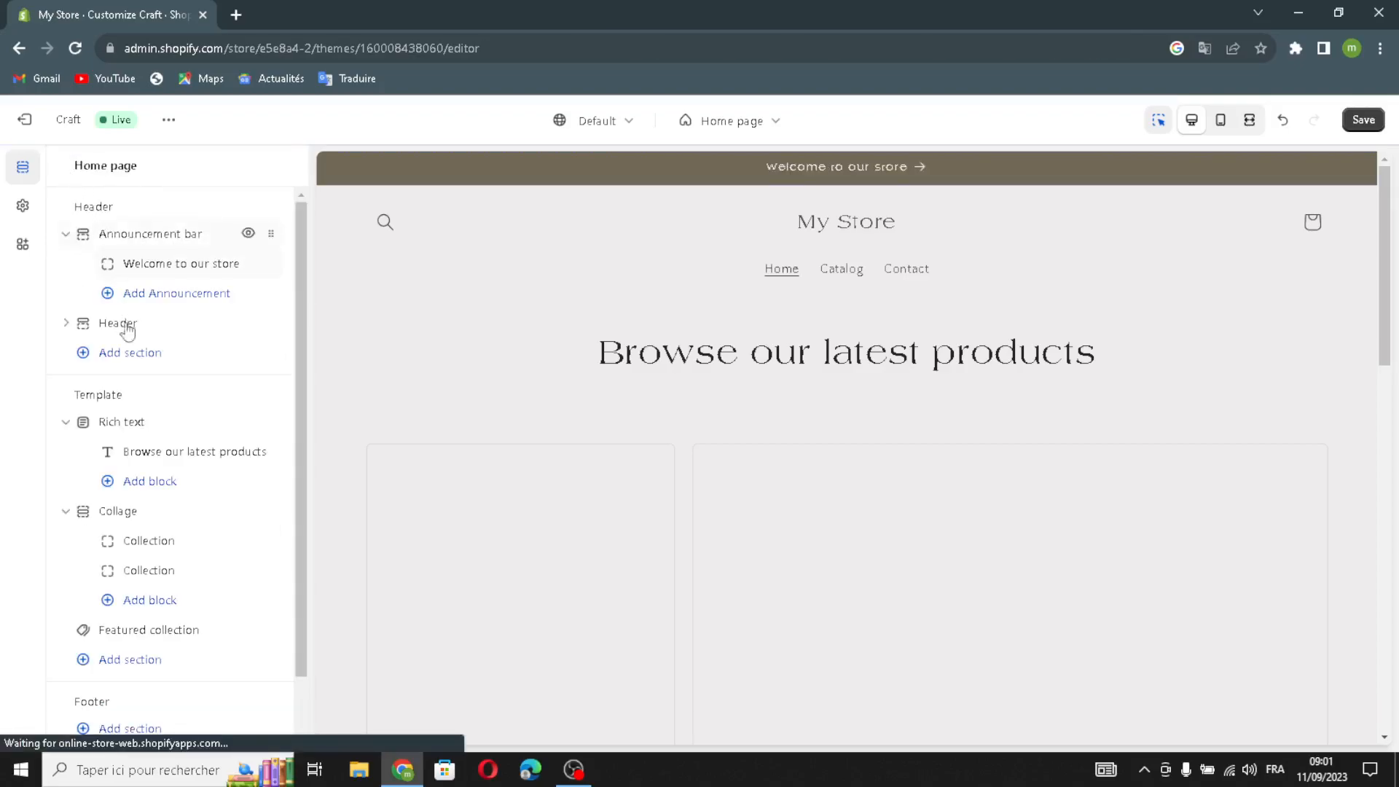
# - Set the header's sticky behavior to On scroll up and show its separator line, keeping the logo position and menu type
pyautogui.click(108, 322)
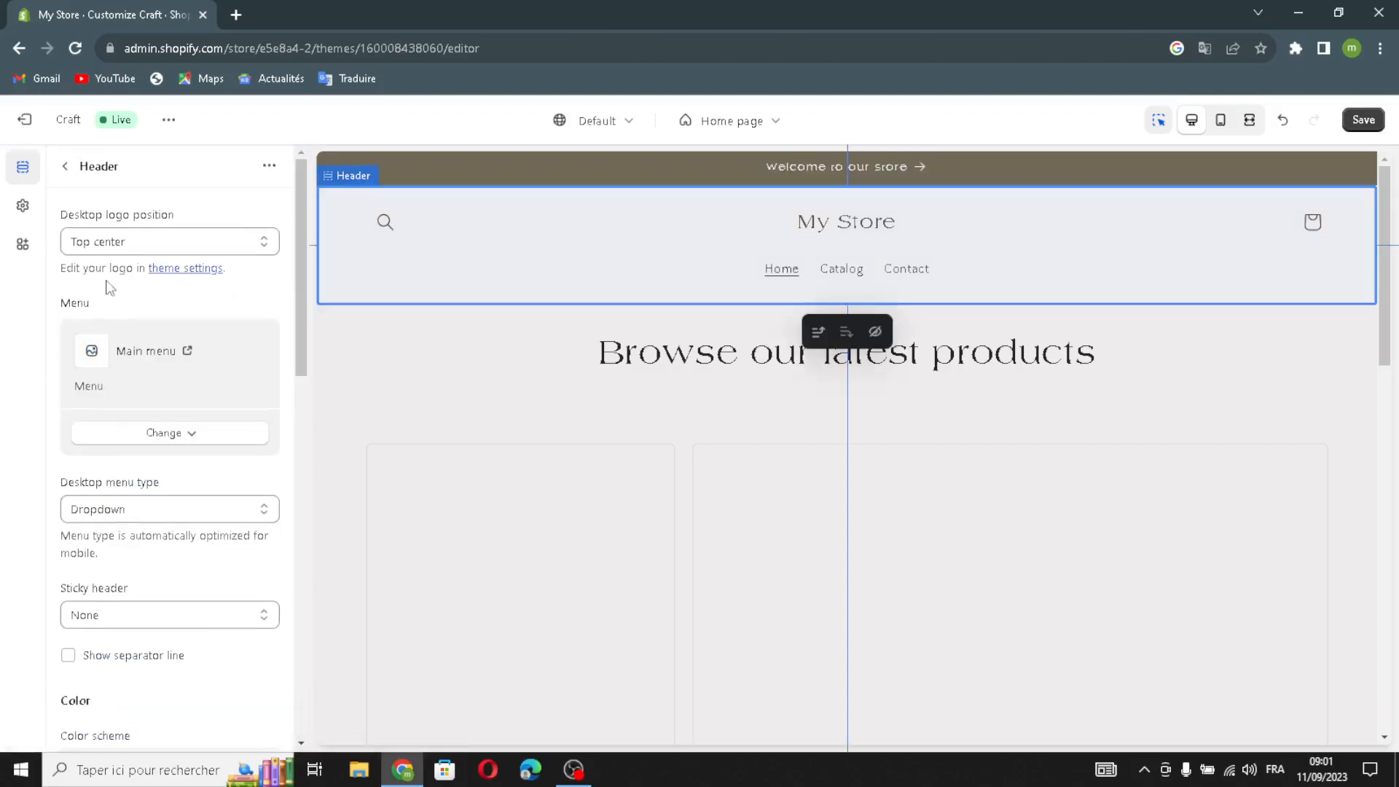
pyautogui.click(117, 248)
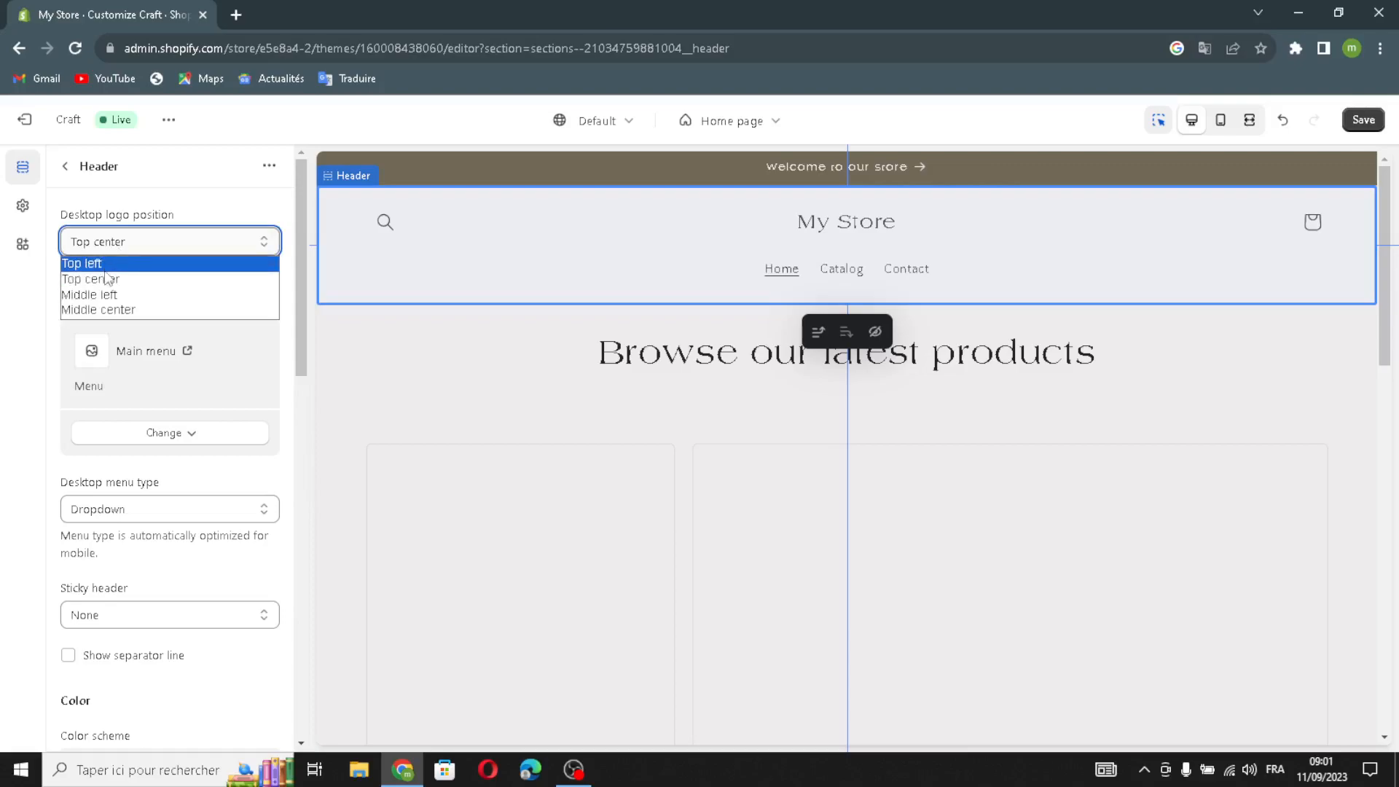
pyautogui.click(216, 251)
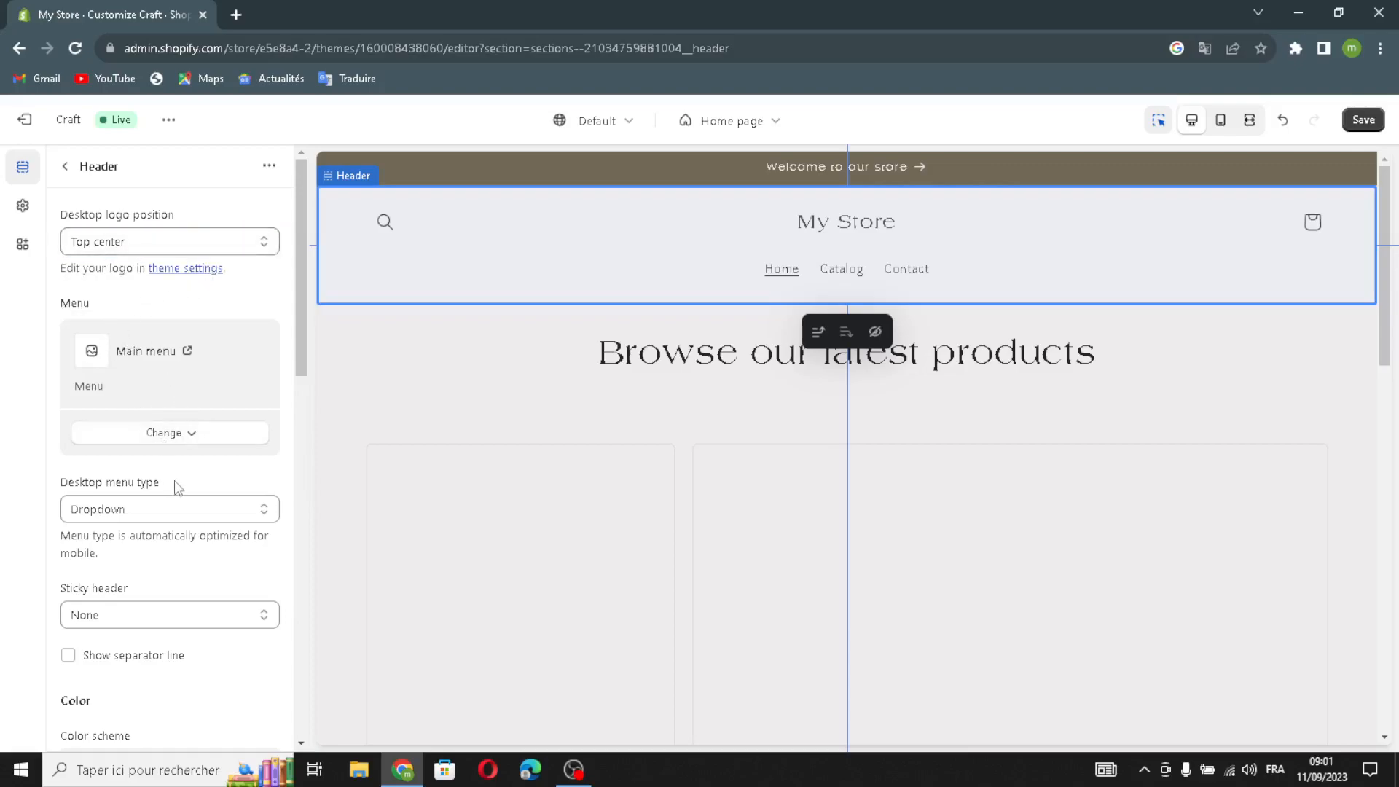
pyautogui.click(140, 512)
pyautogui.click(143, 514)
pyautogui.click(145, 617)
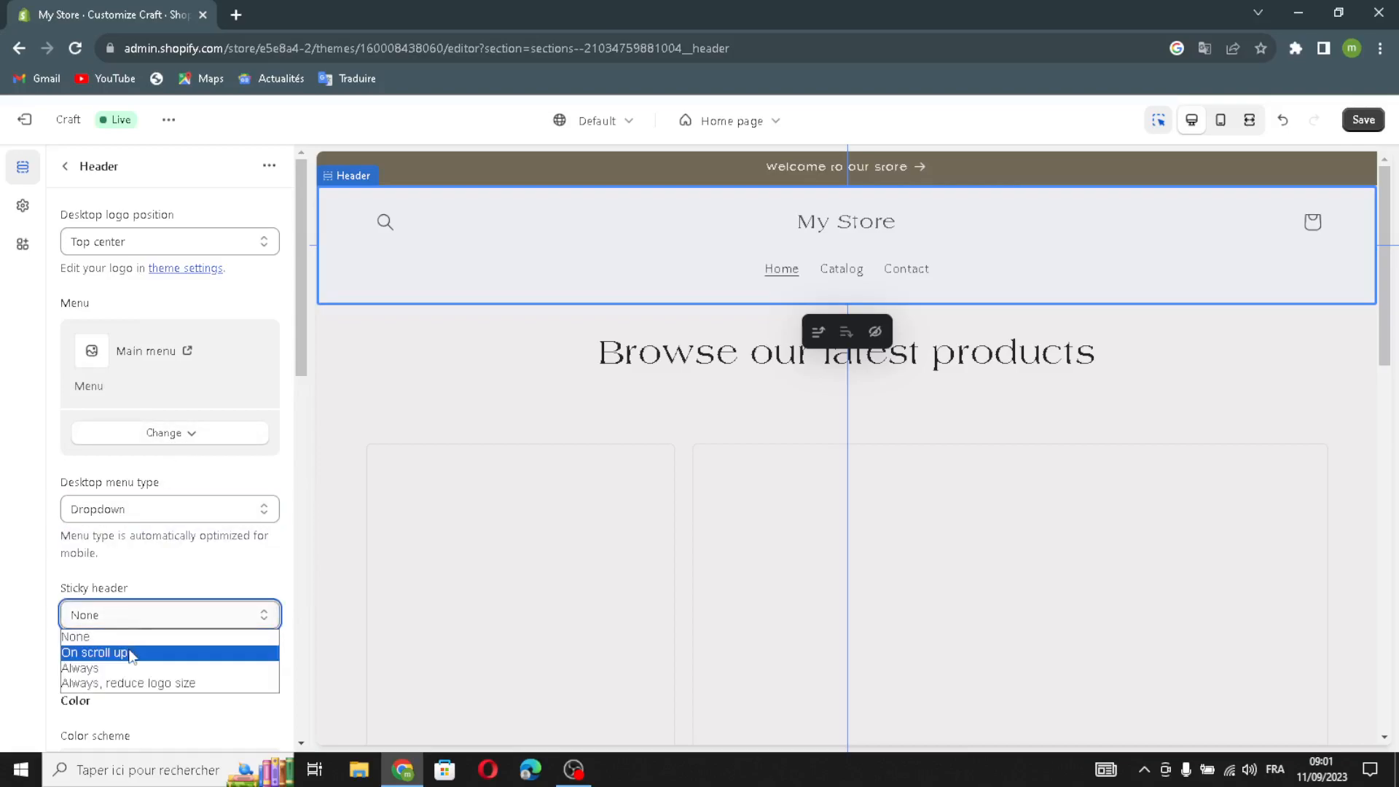
pyautogui.click(137, 648)
pyautogui.click(69, 657)
# - Change the header's color scheme to Scheme 3, keeping the menu color scheme at Scheme 1
pyautogui.scroll(-1, 119, 644)
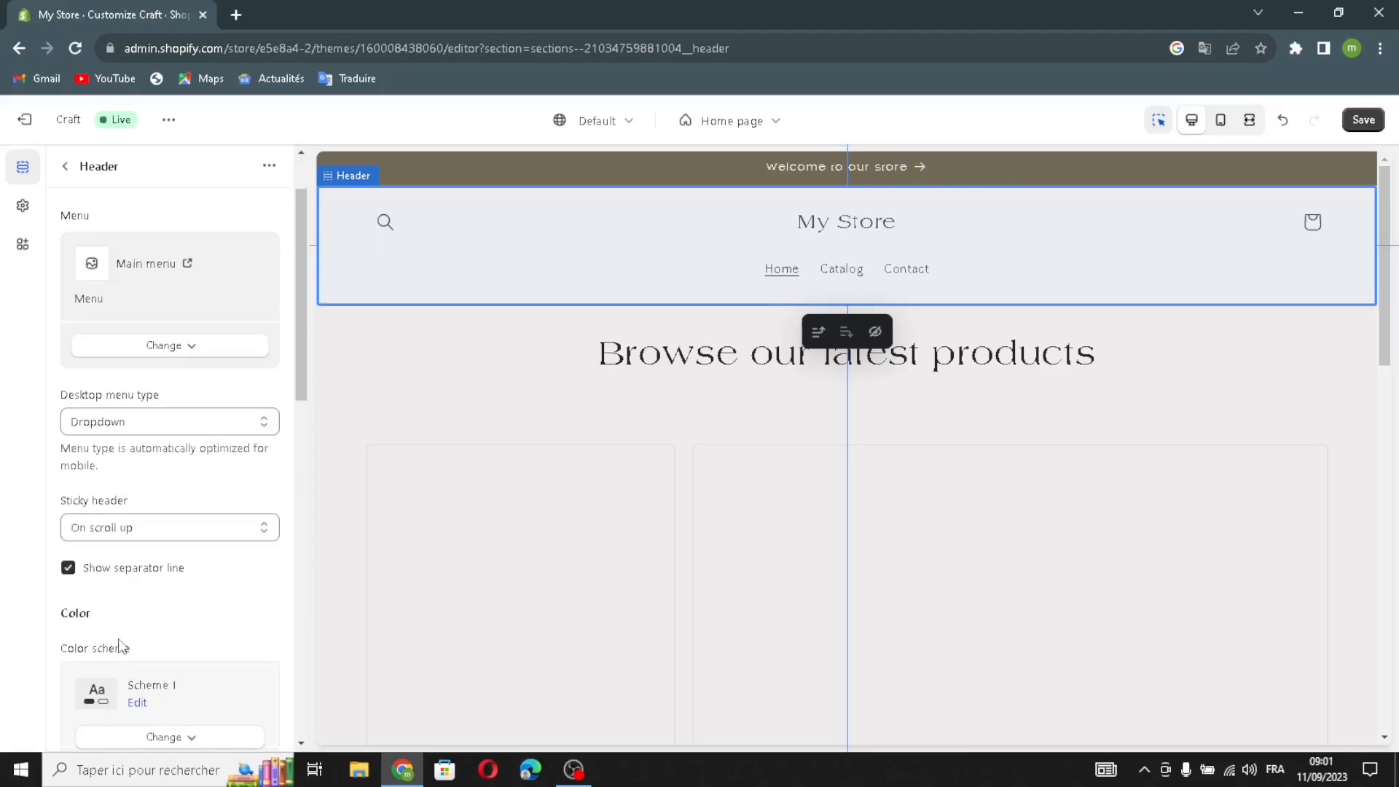
pyautogui.scroll(-2, 139, 590)
pyautogui.scroll(-2, 141, 589)
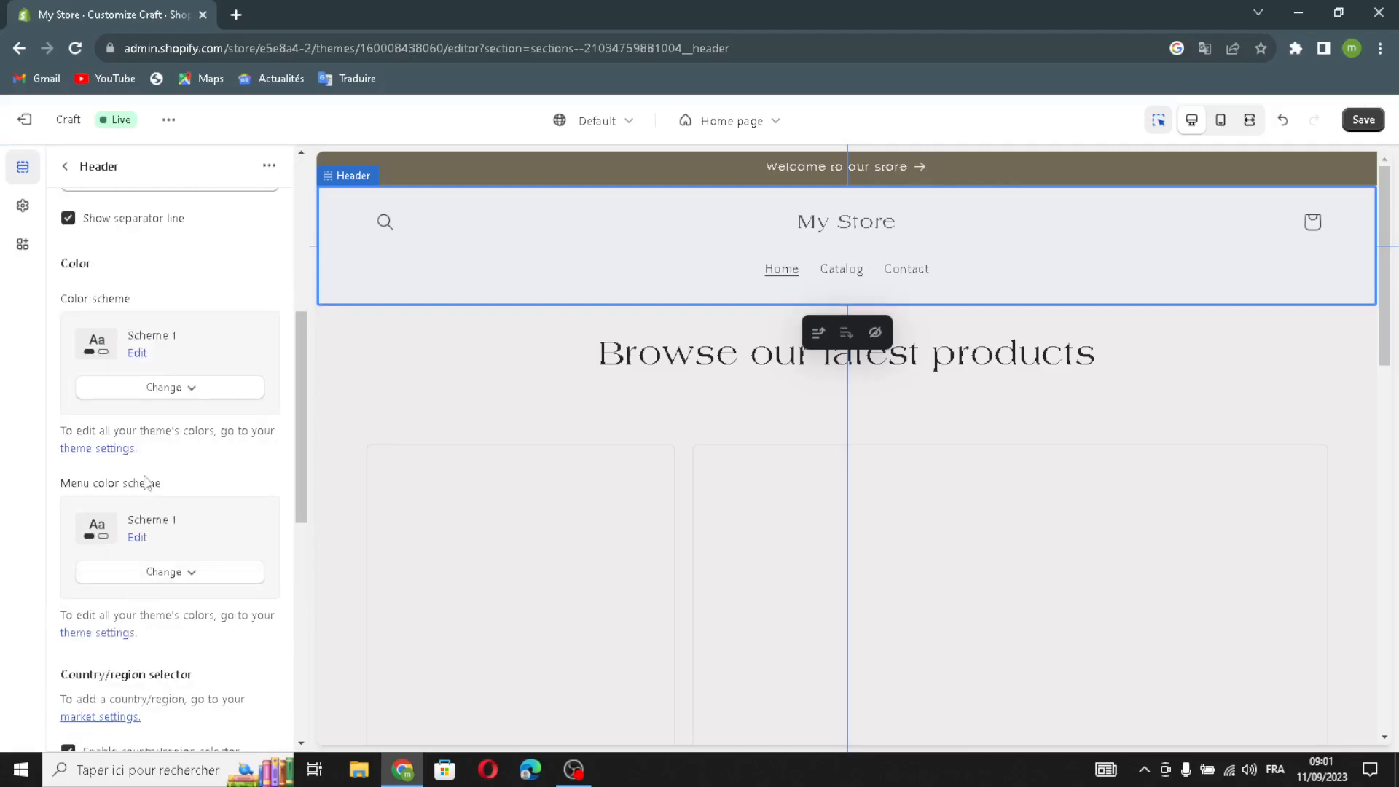
pyautogui.click(134, 397)
pyautogui.click(133, 528)
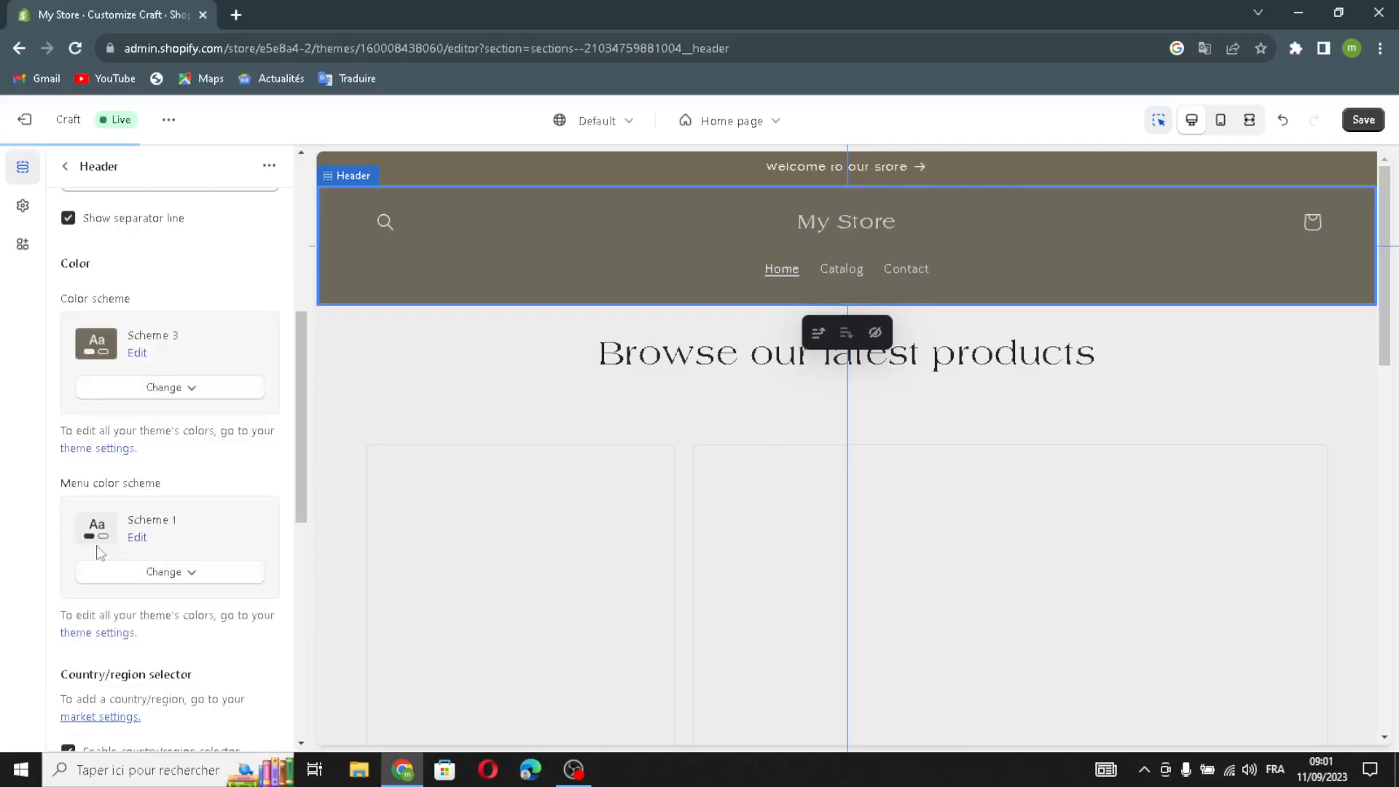
pyautogui.click(125, 579)
pyautogui.click(126, 579)
pyautogui.scroll(-3, 125, 590)
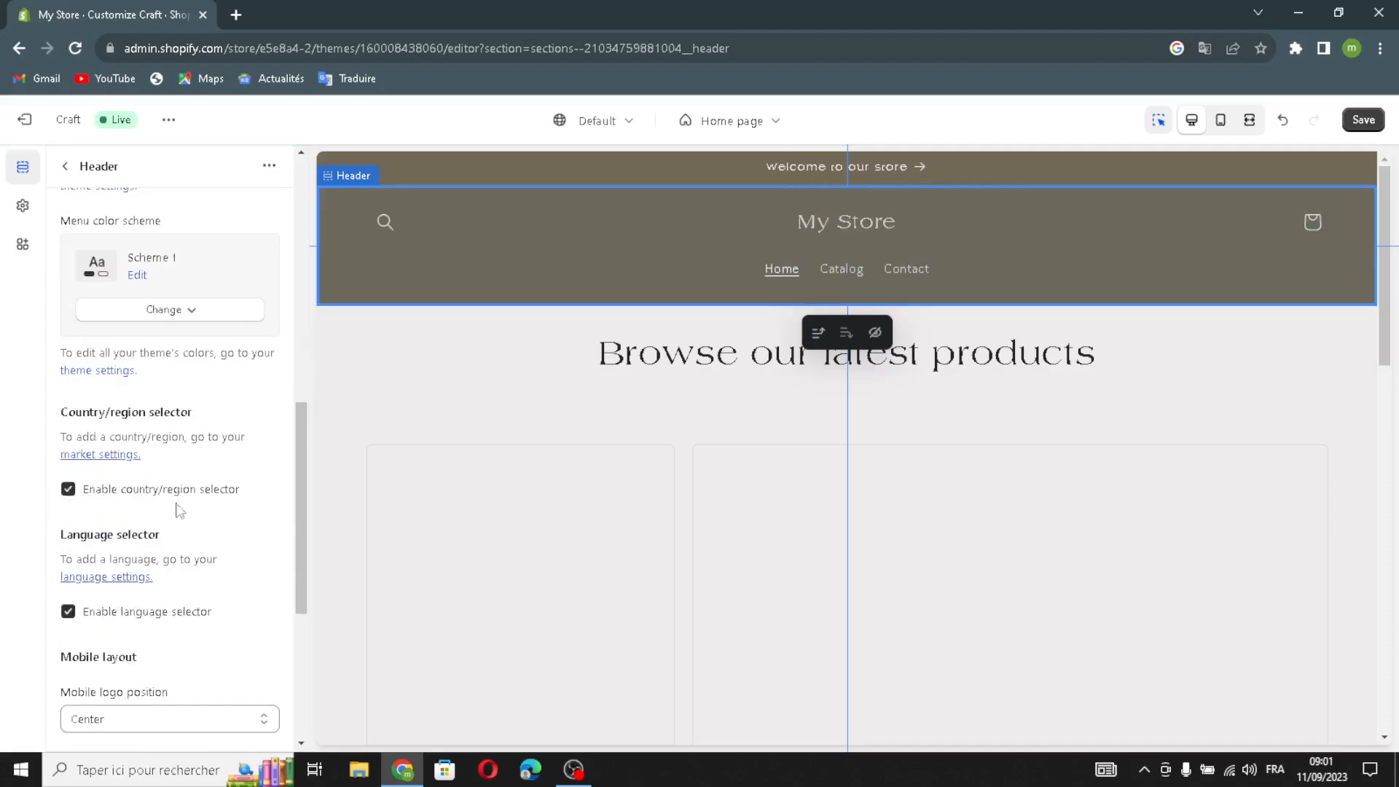
# - Review the header's remaining selector, mobile layout, spacing and padding options, plus its theme settings for cart type, social media links and logo
pyautogui.scroll(-3, 138, 633)
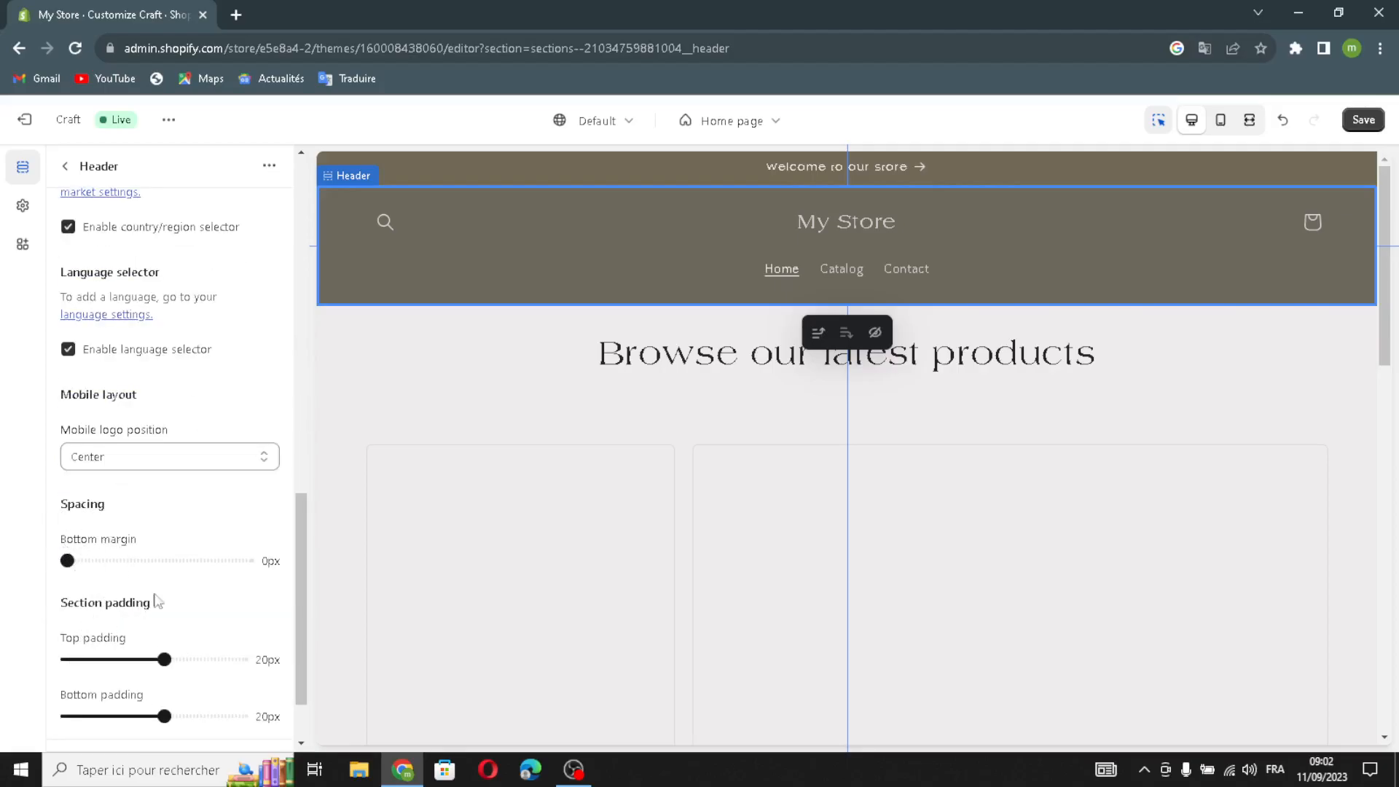
pyautogui.scroll(-1, 86, 693)
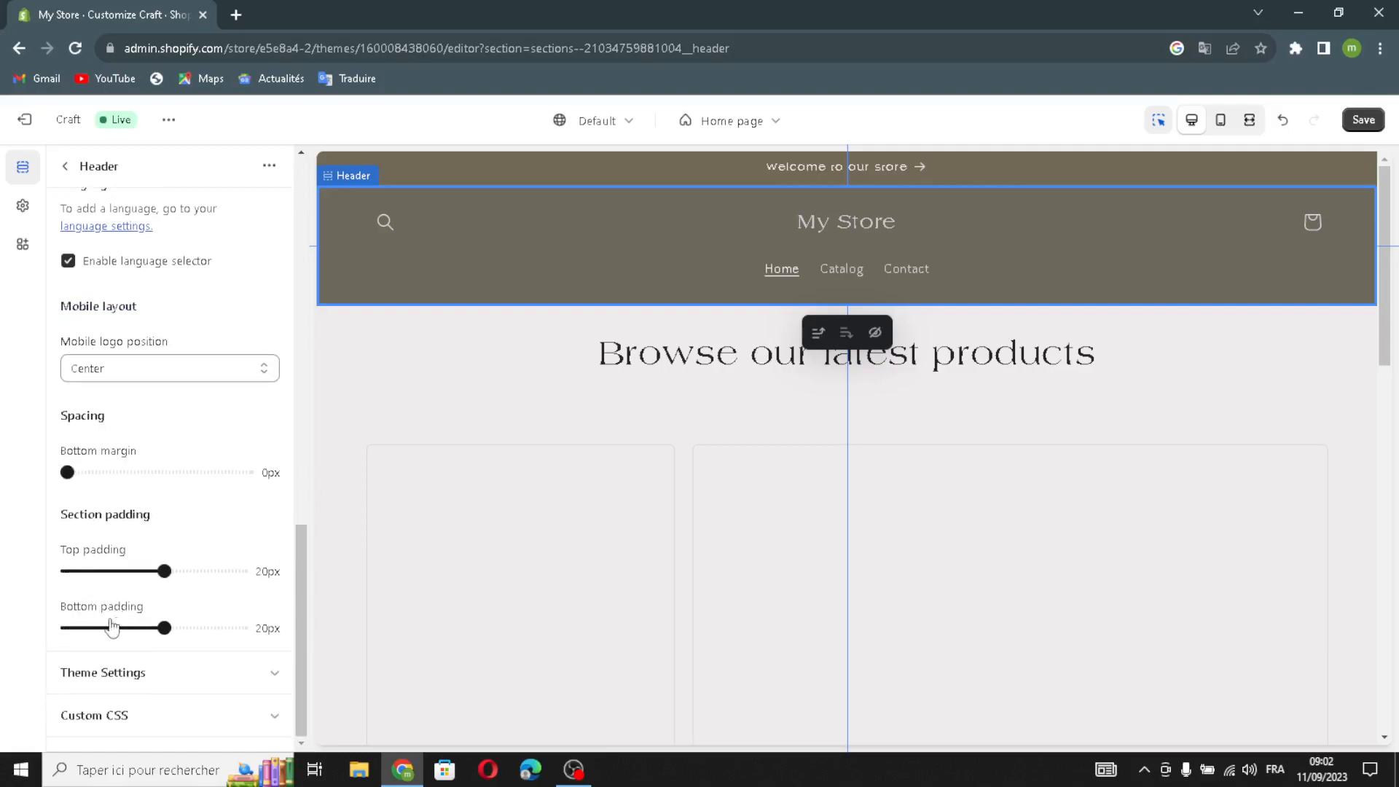
pyautogui.click(99, 685)
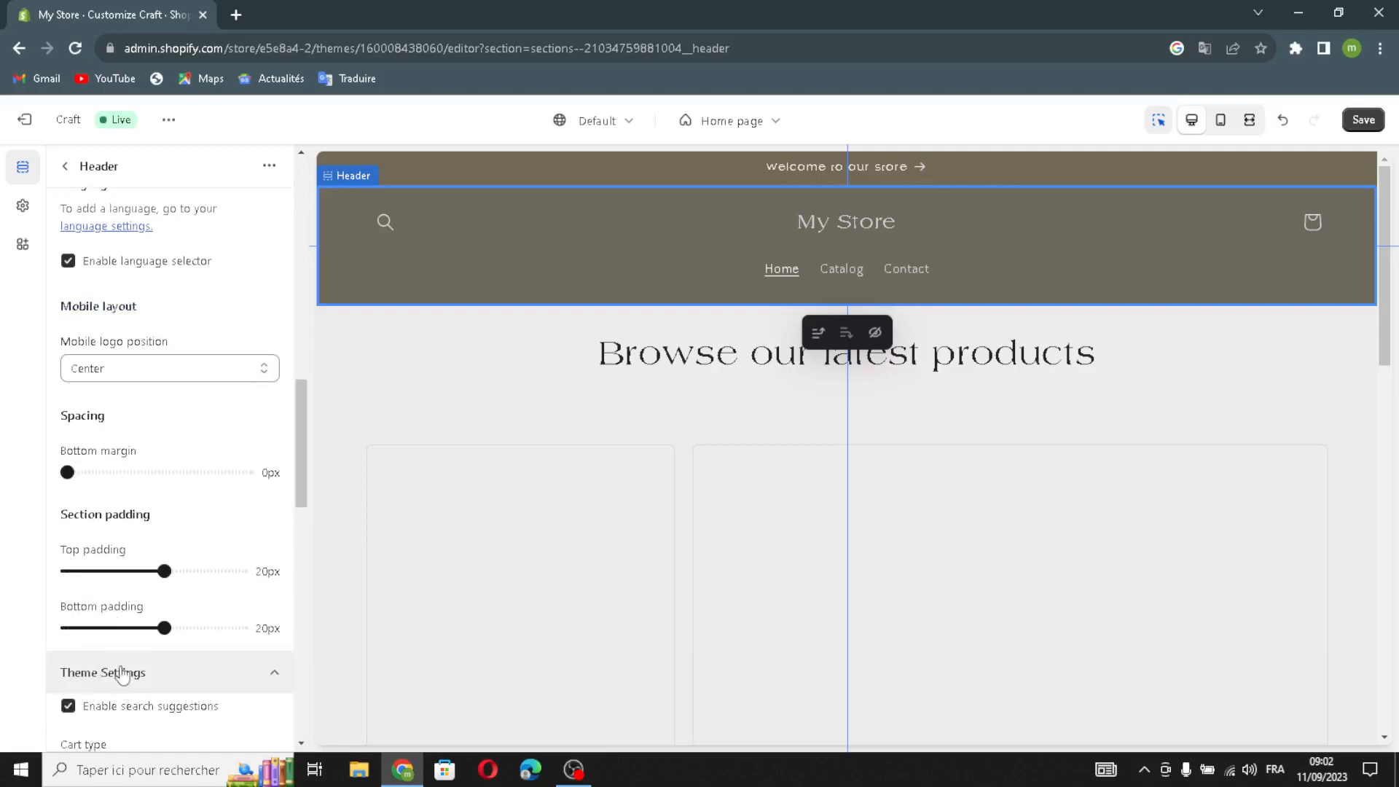
pyautogui.scroll(-4, 115, 709)
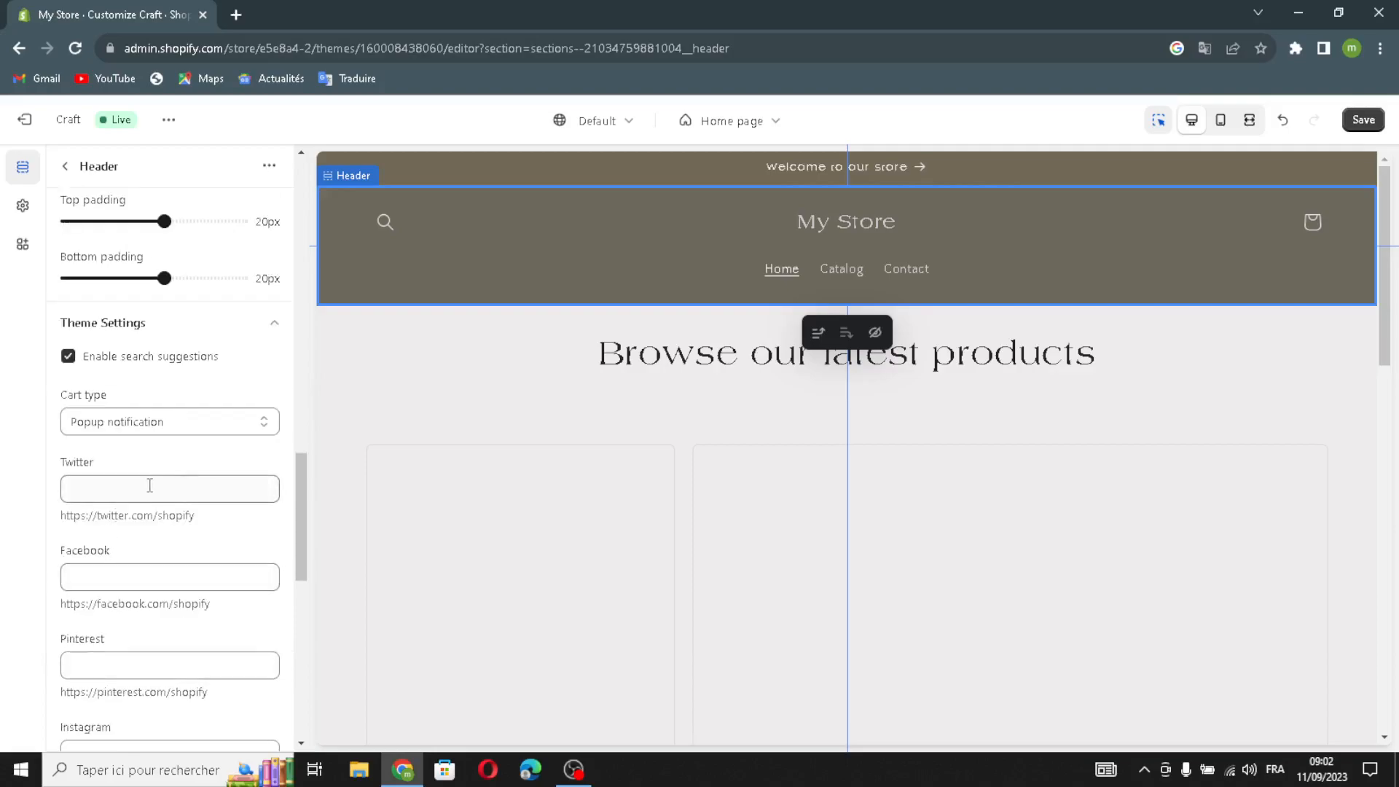
pyautogui.click(120, 486)
pyautogui.click(120, 577)
pyautogui.scroll(-2, 117, 583)
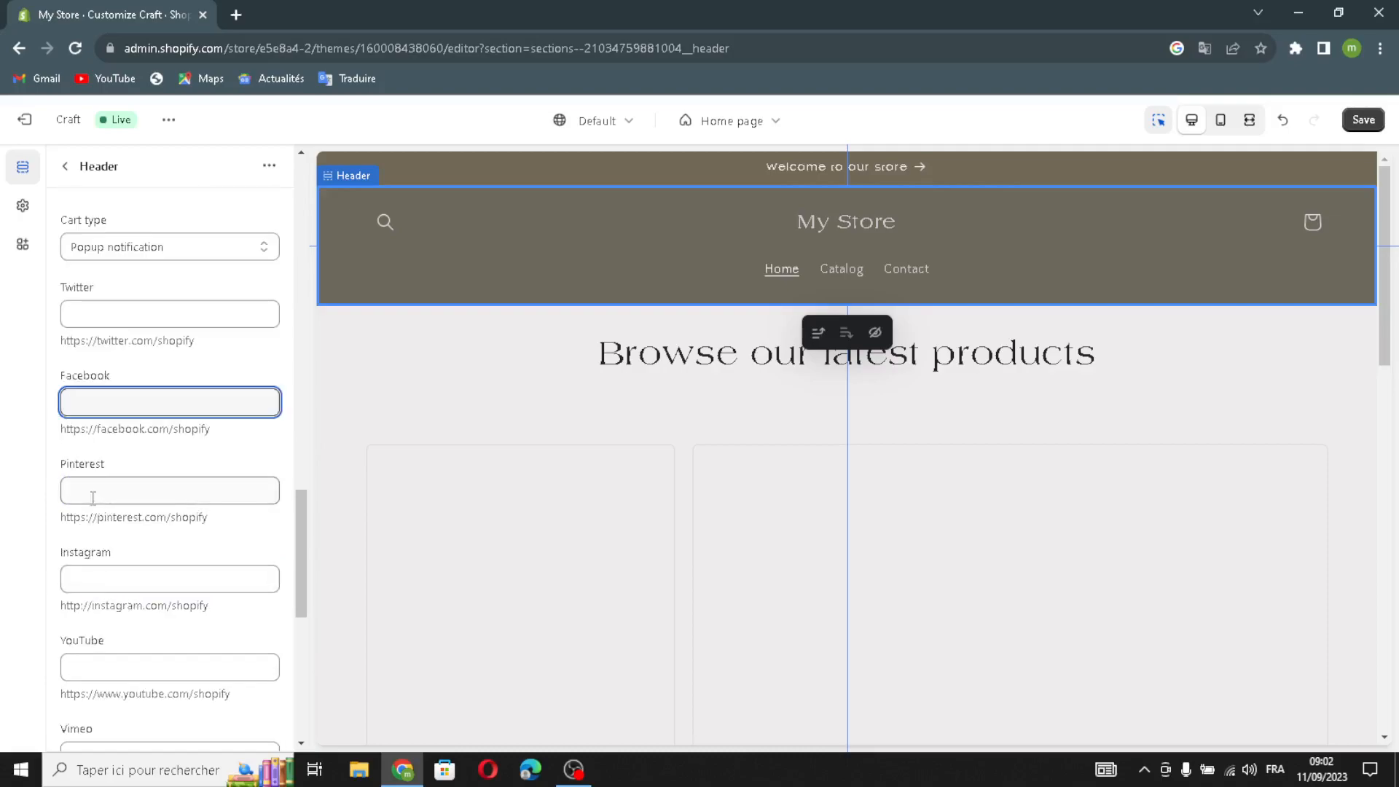
pyautogui.scroll(-6, 124, 535)
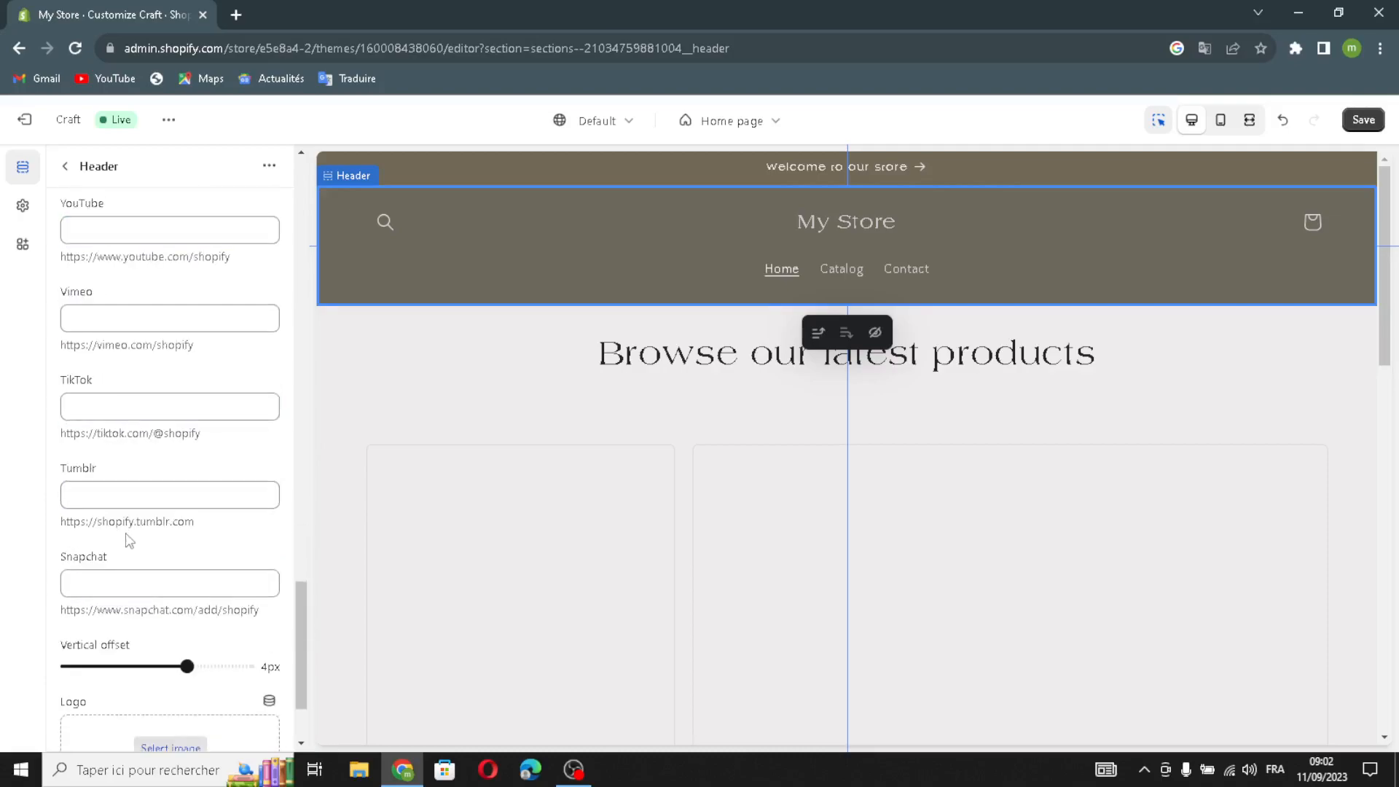
pyautogui.scroll(-1, 140, 561)
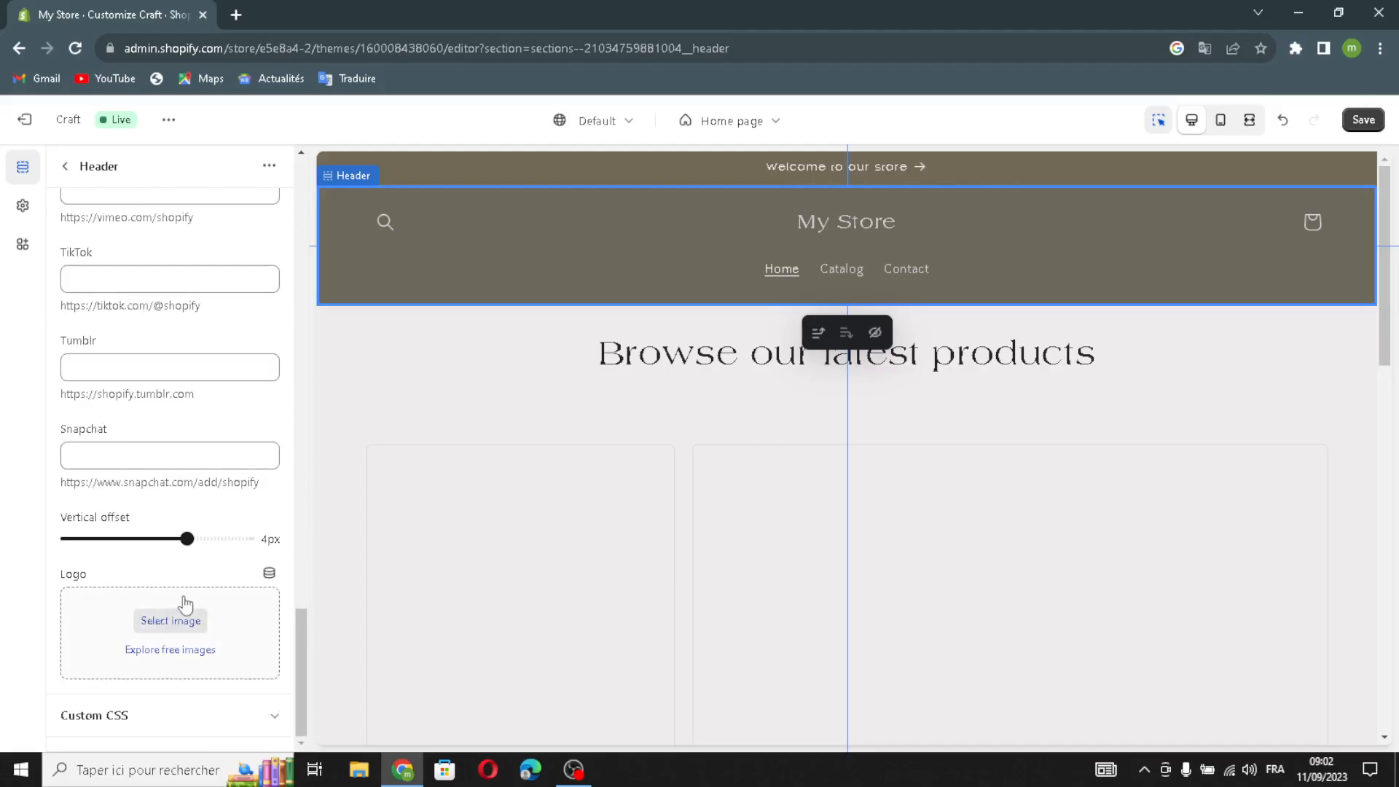
# - Open the header's logo image picker and search Google Images in a new browser tab for "retro and nostalgic products logo ideas"
pyautogui.click(158, 624)
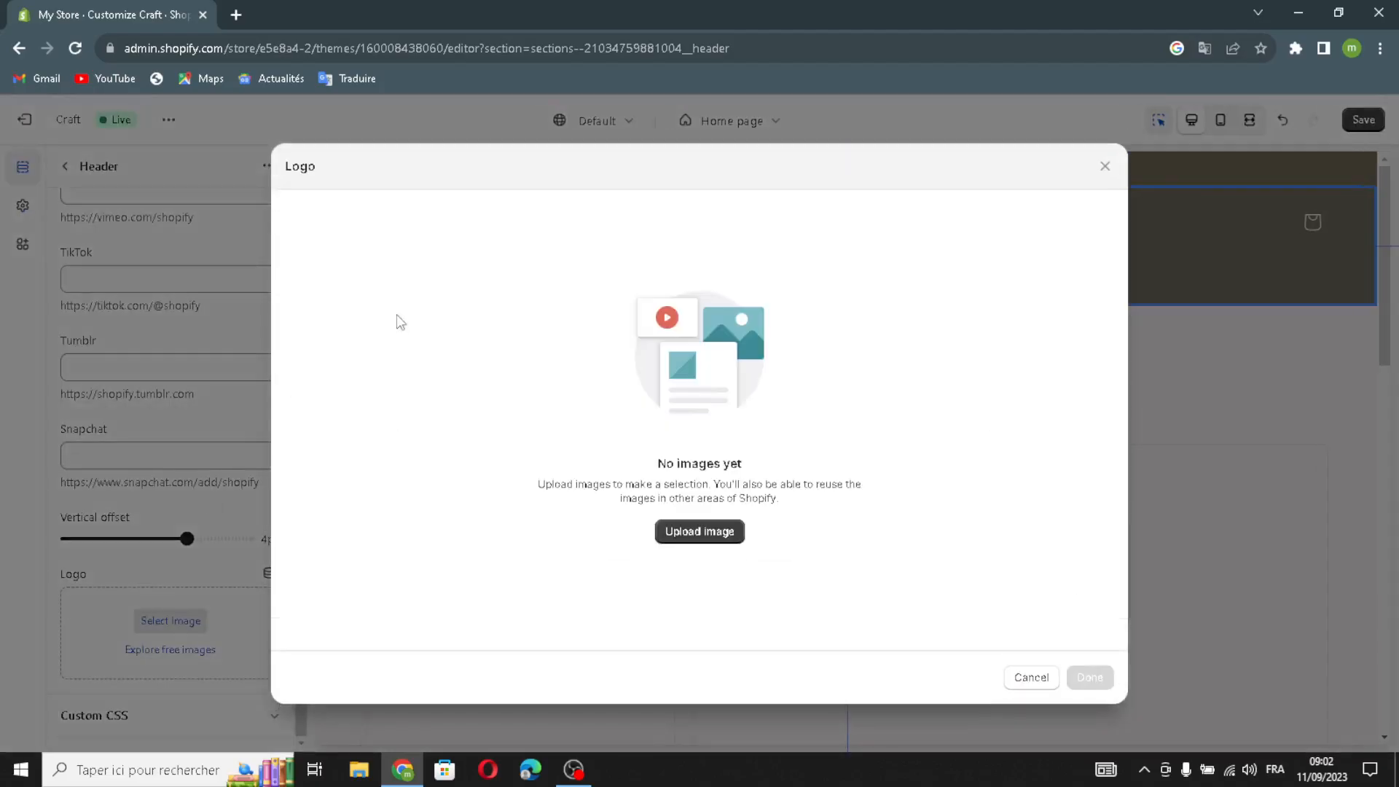
pyautogui.click(234, 14)
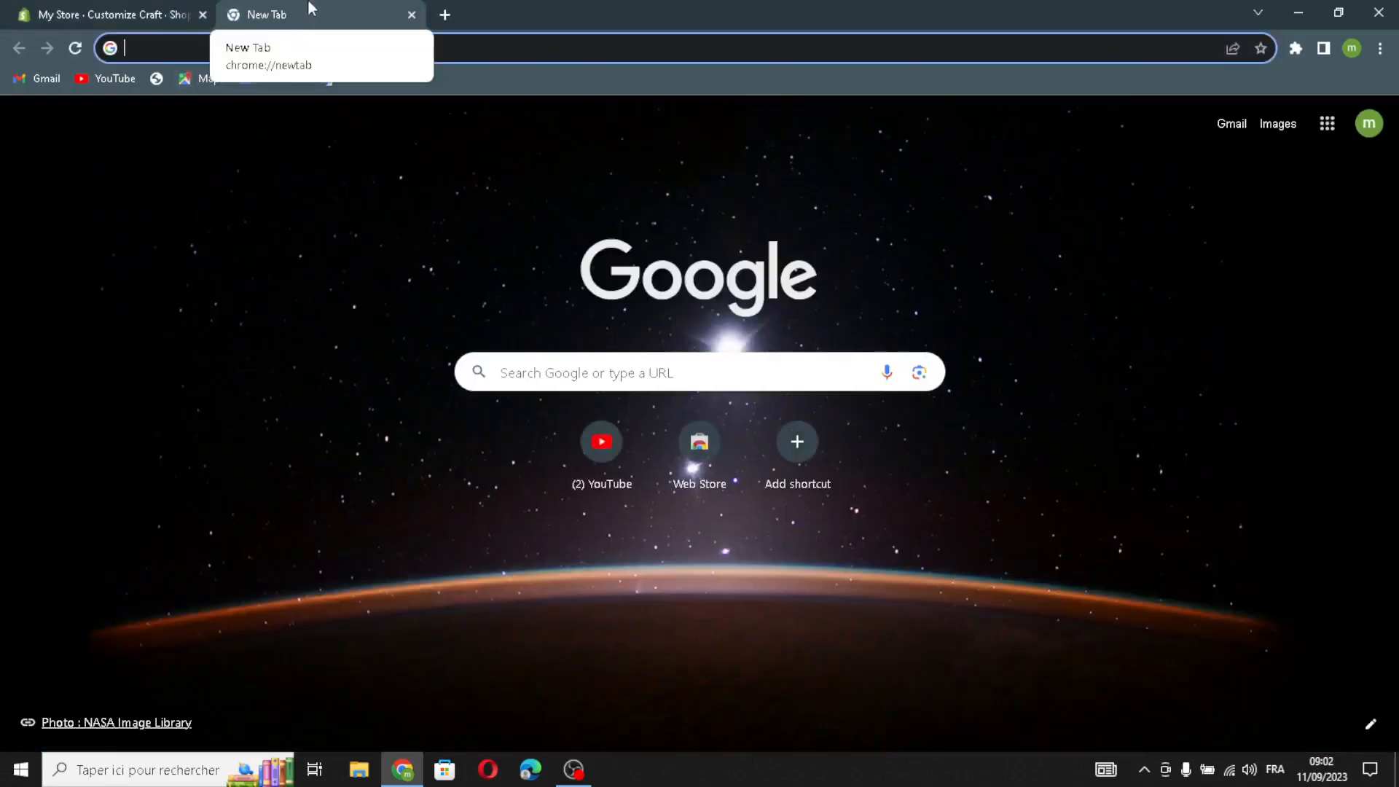
pyautogui.write('re')
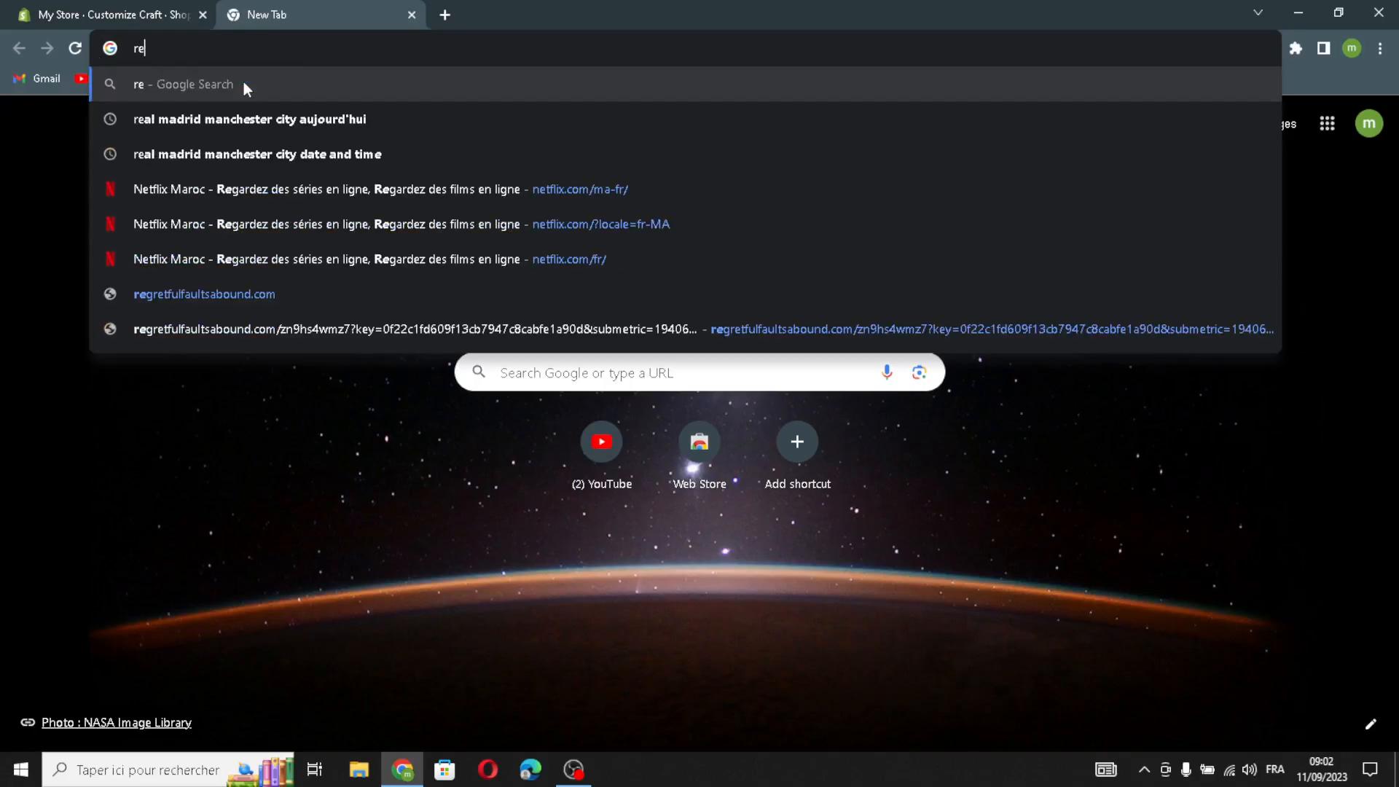
pyautogui.write('tro and')
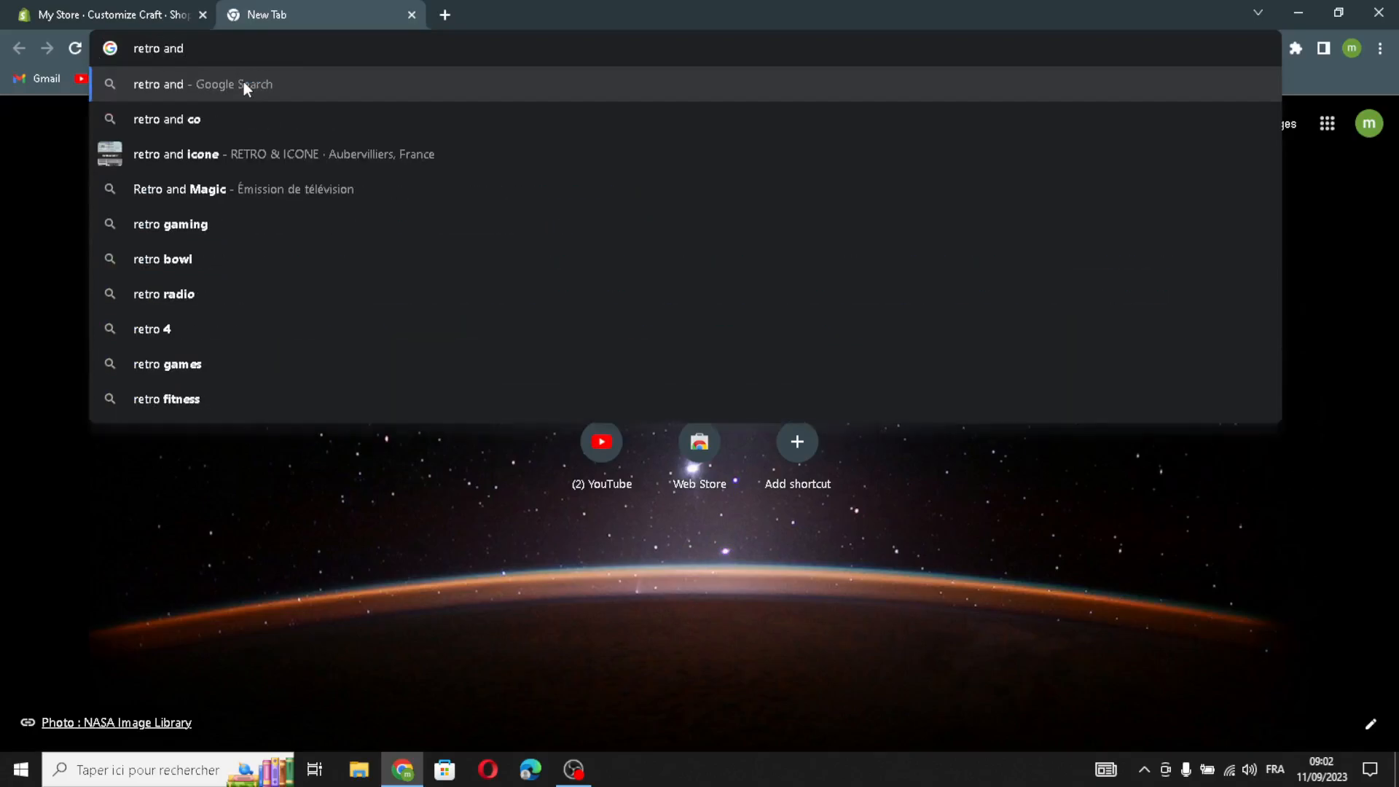
pyautogui.write(' nosta')
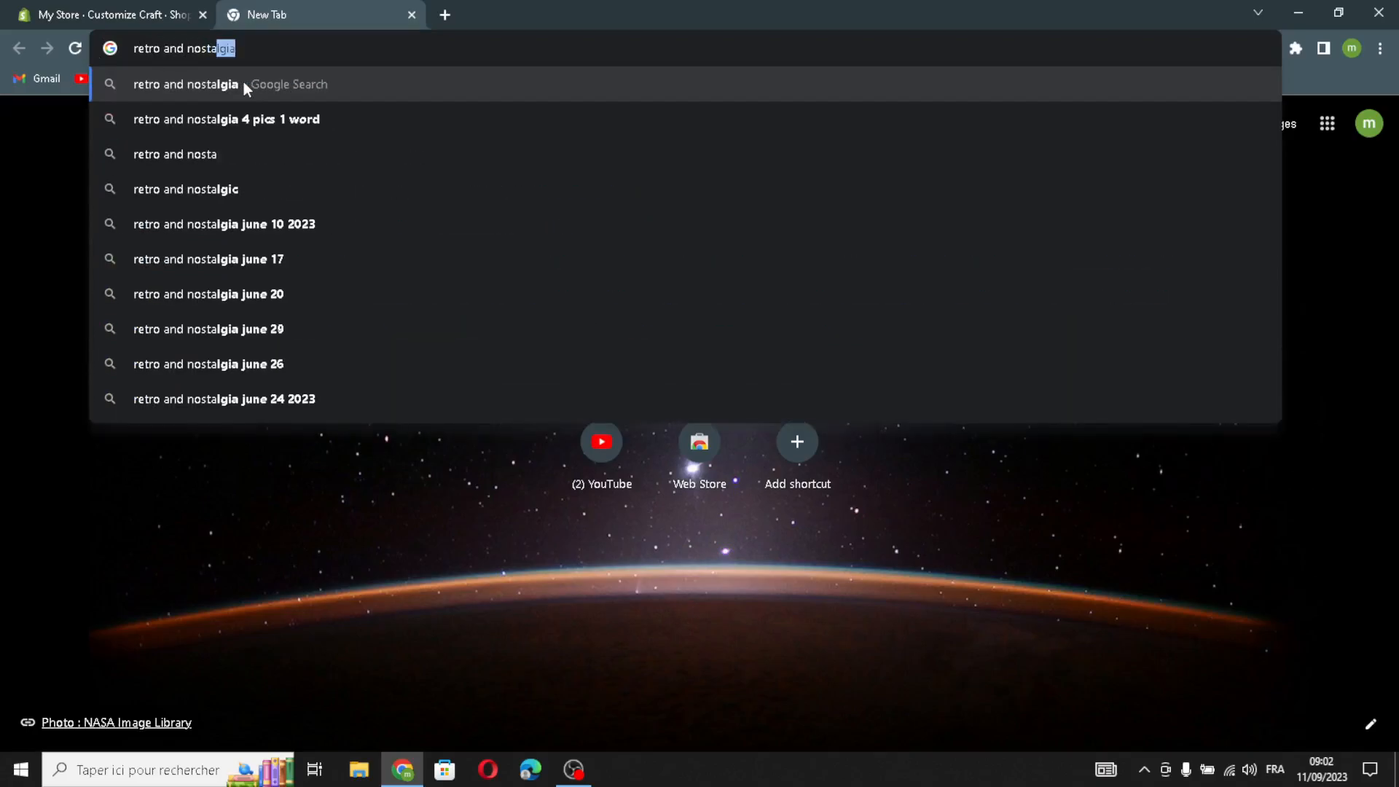
pyautogui.write('lgic')
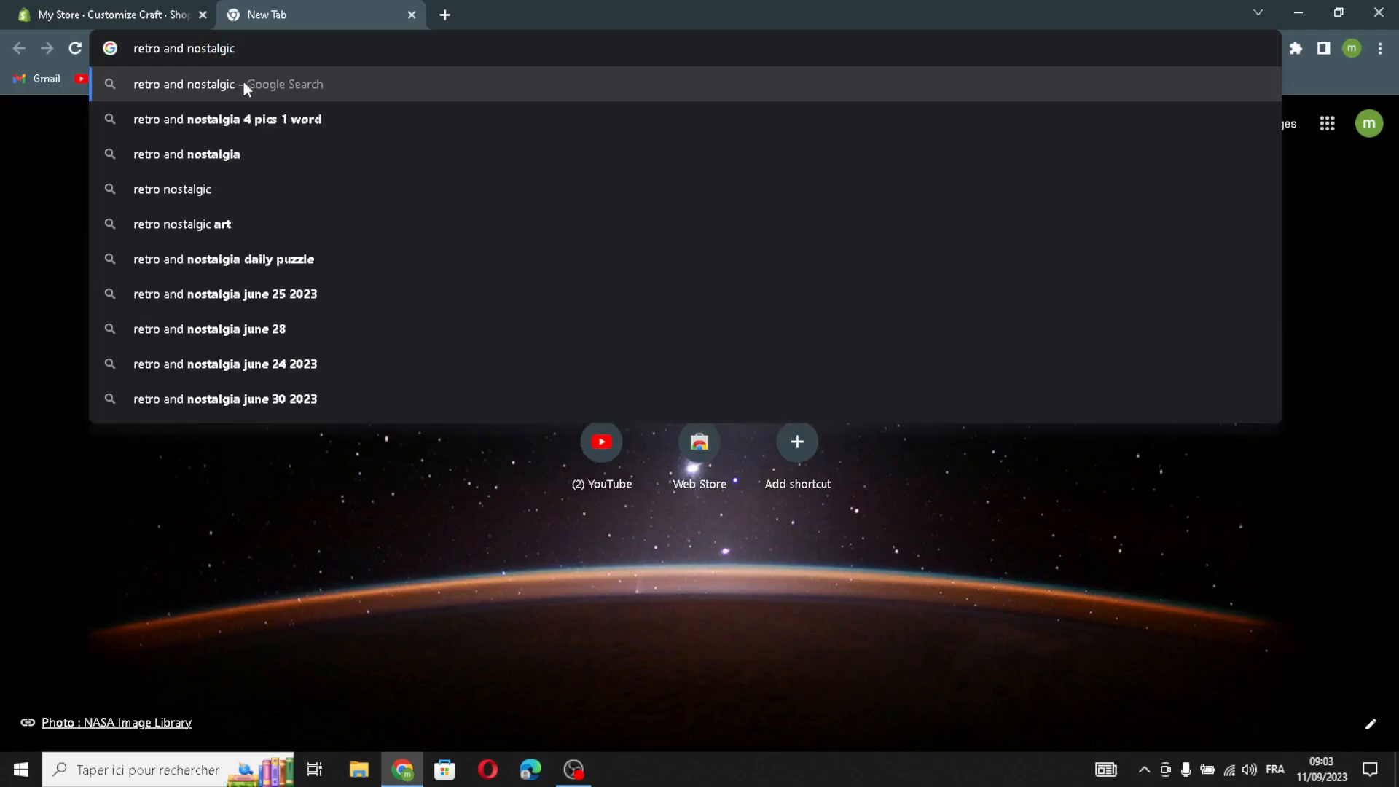
pyautogui.write(' produ')
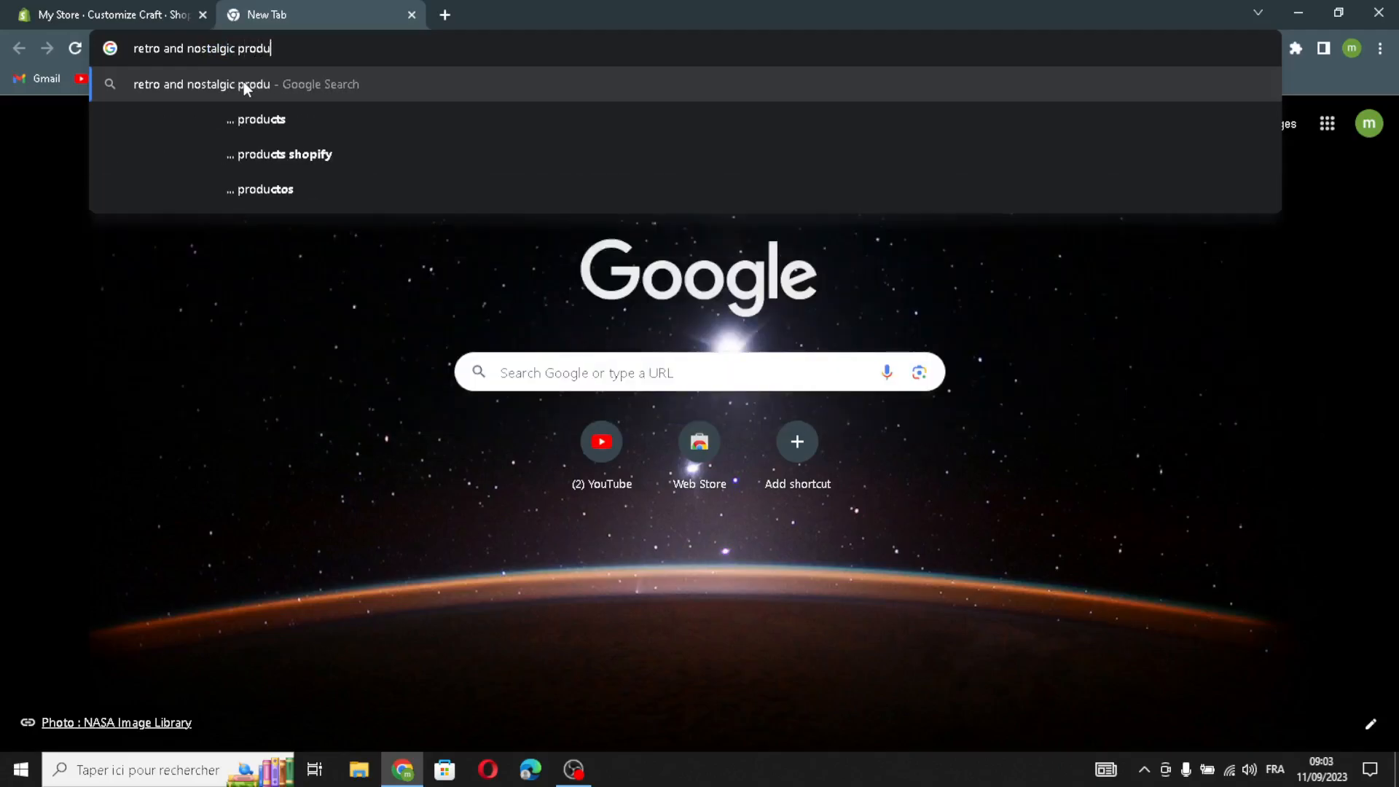
pyautogui.write('cts log')
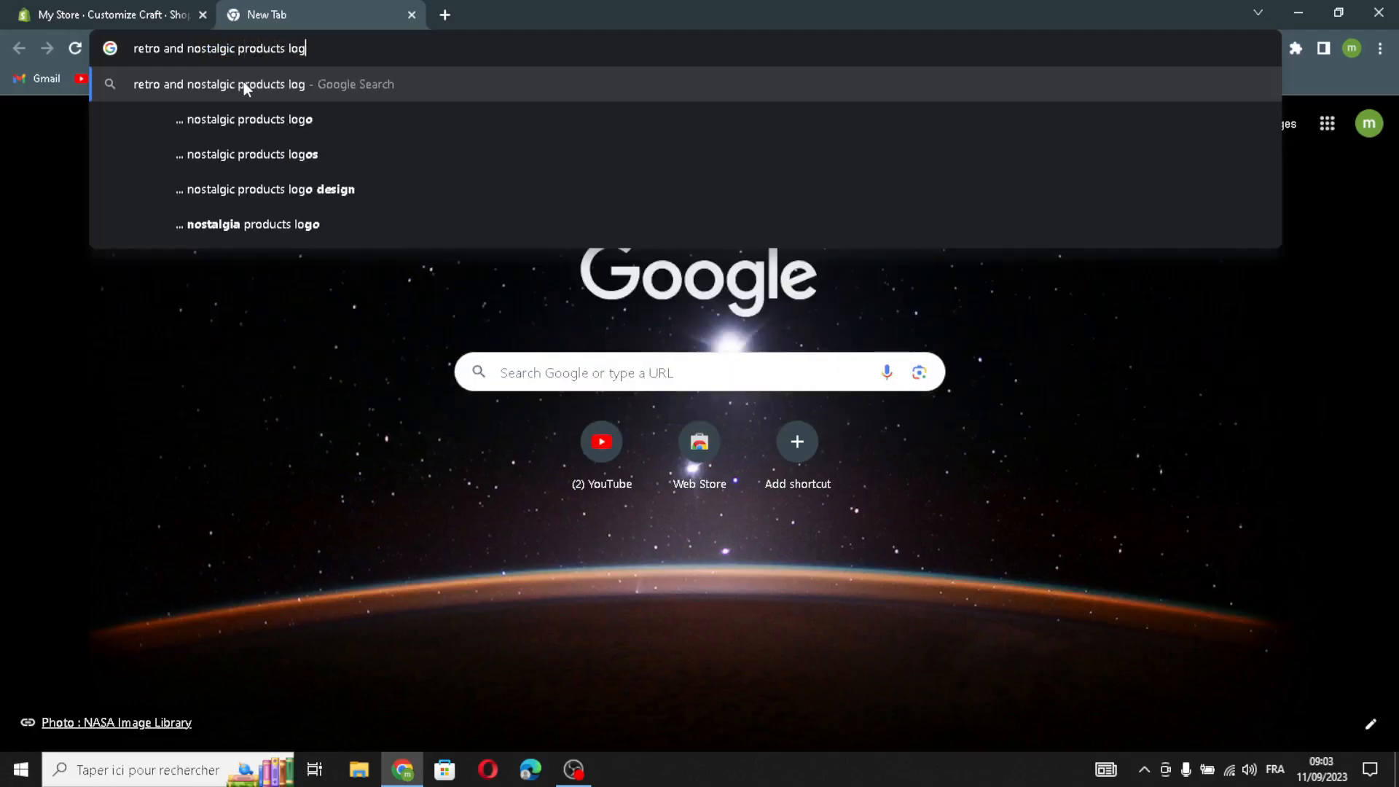
pyautogui.write('o ideas')
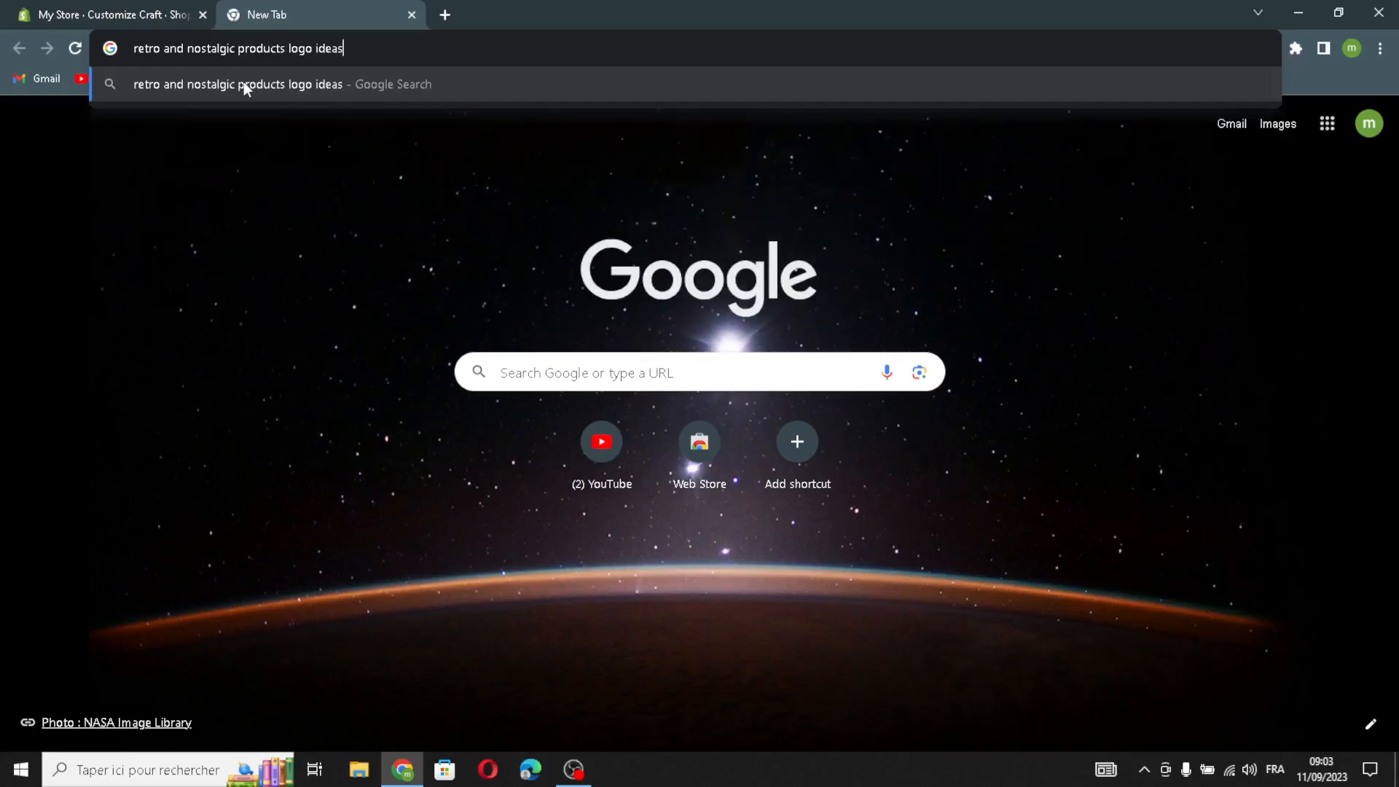
pyautogui.press('Return')
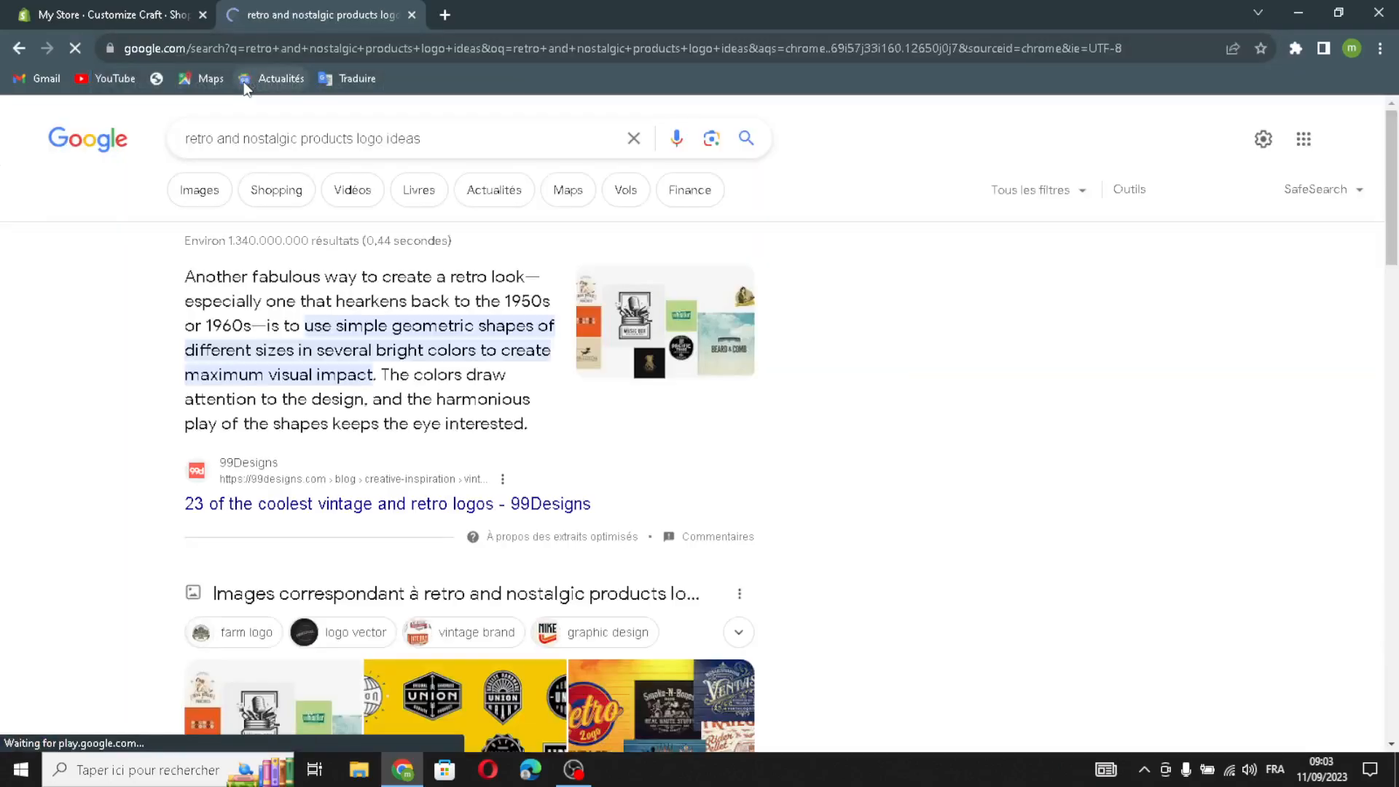
pyautogui.click(205, 186)
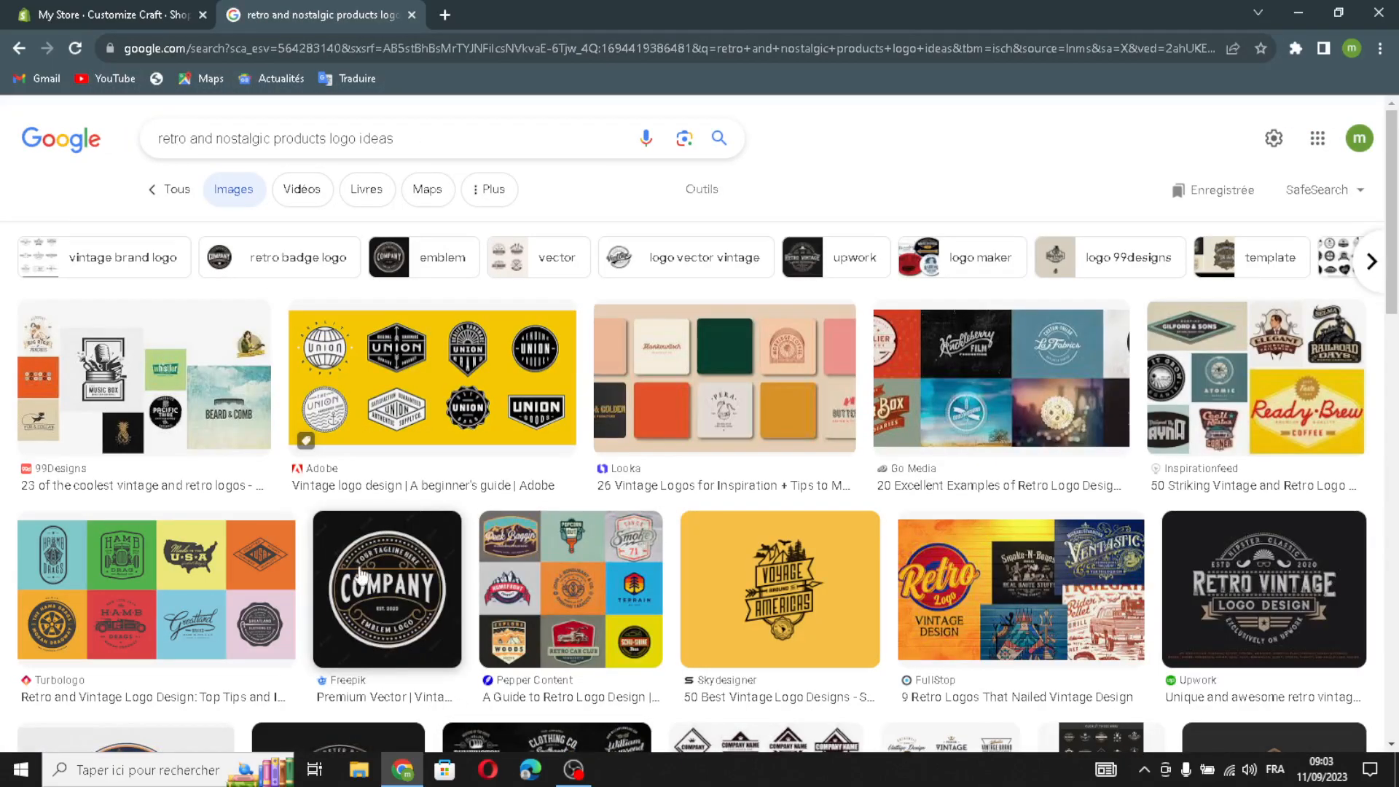
# - Upload the round black "COMPANY" emblem from the image results to the store library and apply it as the header logo
pyautogui.moveTo(404, 583); pyautogui.dragTo(623, 382)
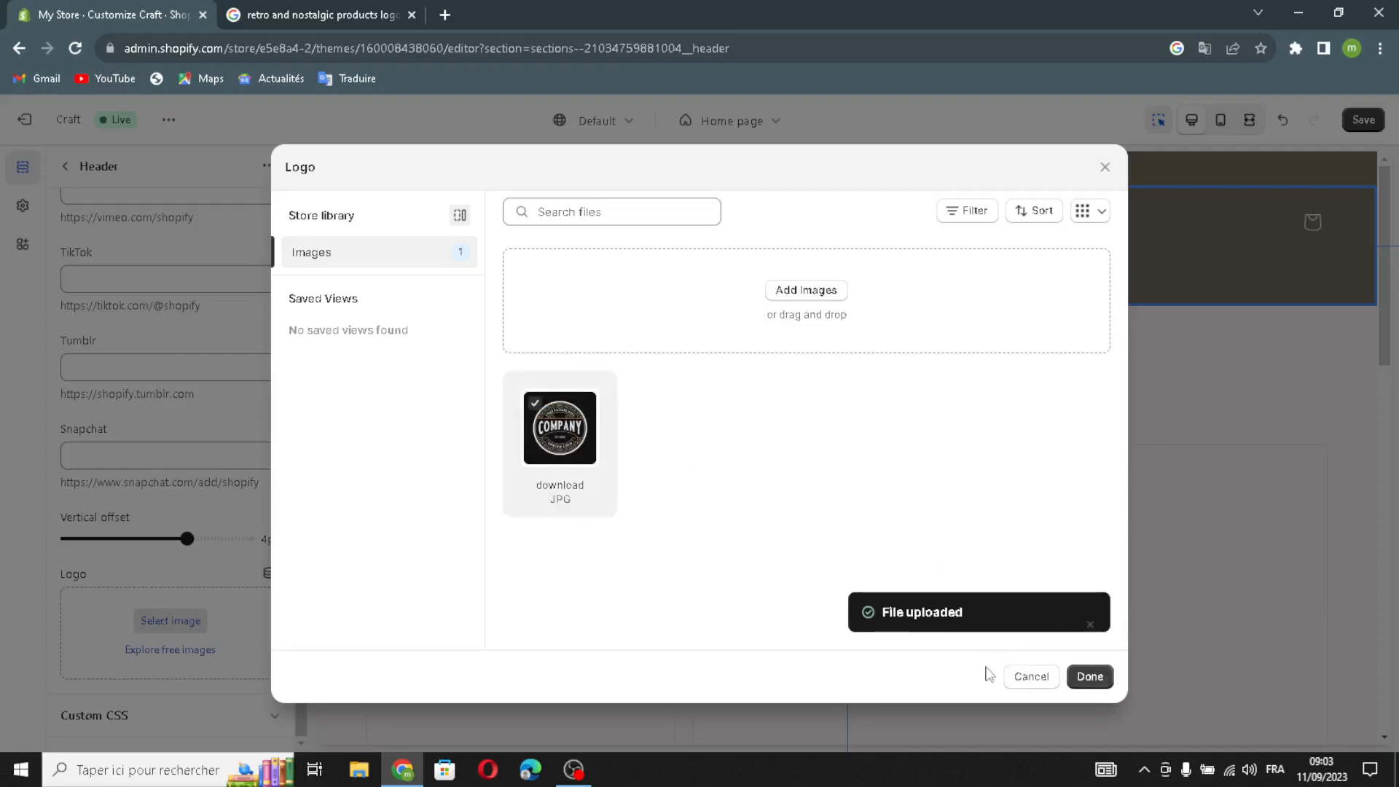
pyautogui.click(1089, 676)
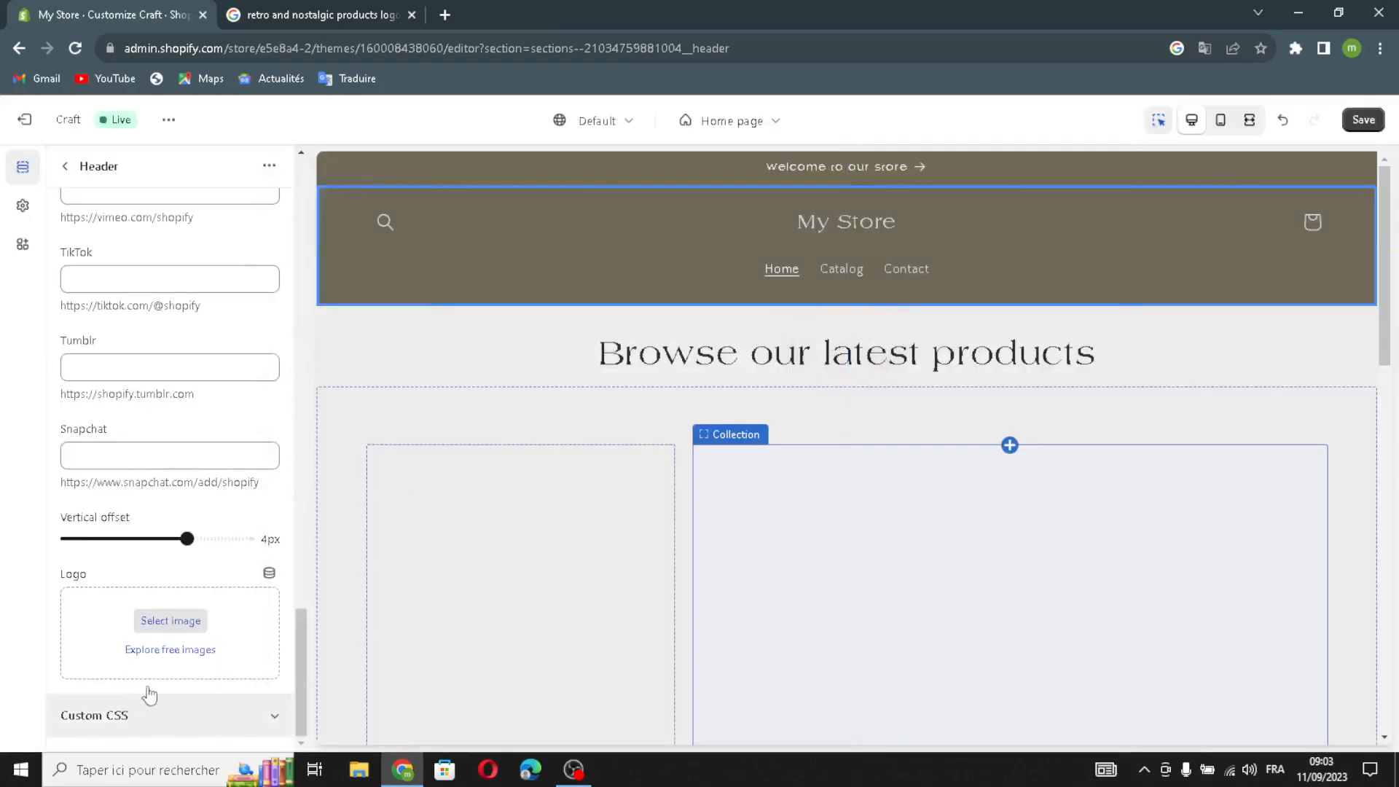
pyautogui.rightClick(212, 668)
pyautogui.click(194, 667)
pyautogui.scroll(-1, 225, 616)
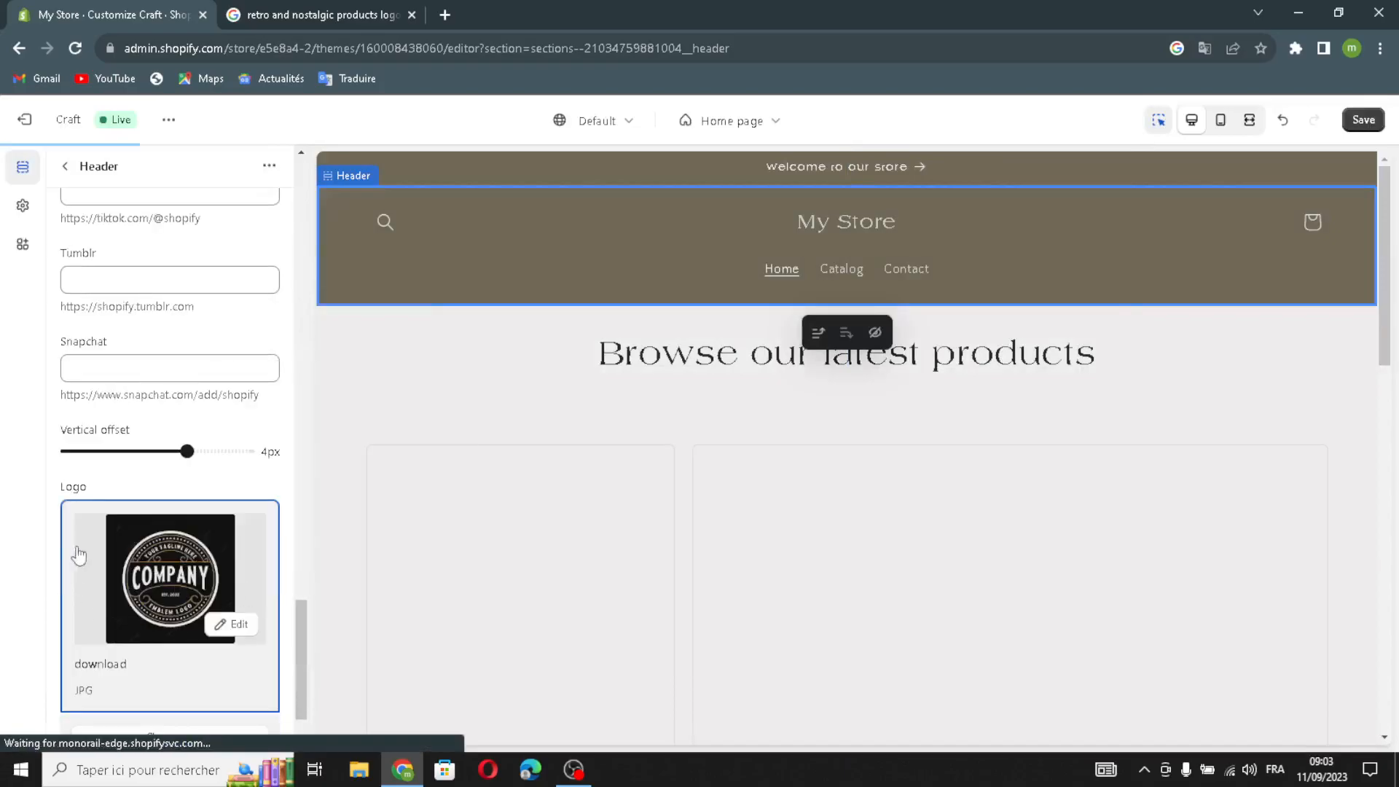
pyautogui.scroll(-2, 156, 641)
pyautogui.click(149, 602)
pyautogui.click(146, 603)
pyautogui.click(142, 605)
pyautogui.click(143, 603)
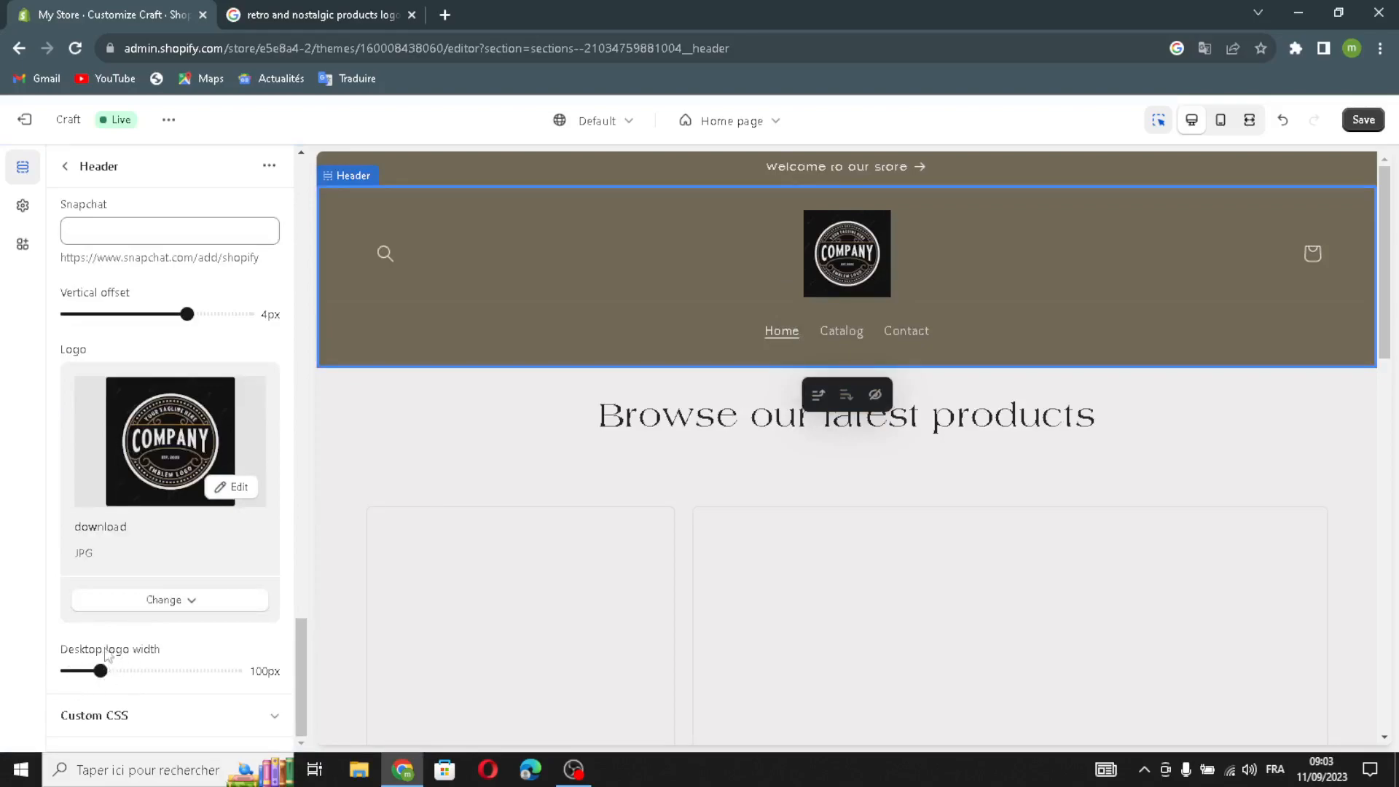
pyautogui.click(65, 166)
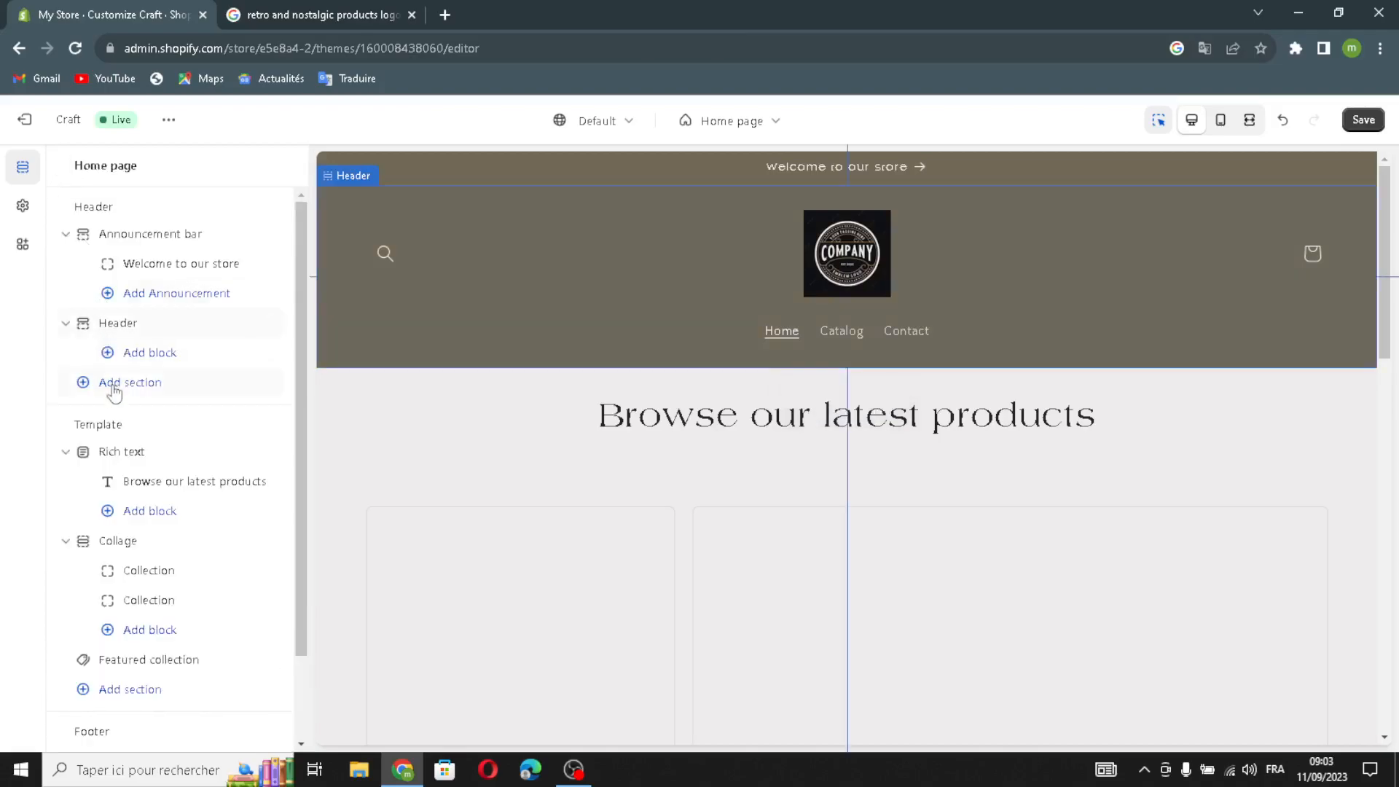
# - Set the Rich text section's desktop content position and content alignment to Center, keeping the section full width
pyautogui.click(95, 451)
pyautogui.click(151, 243)
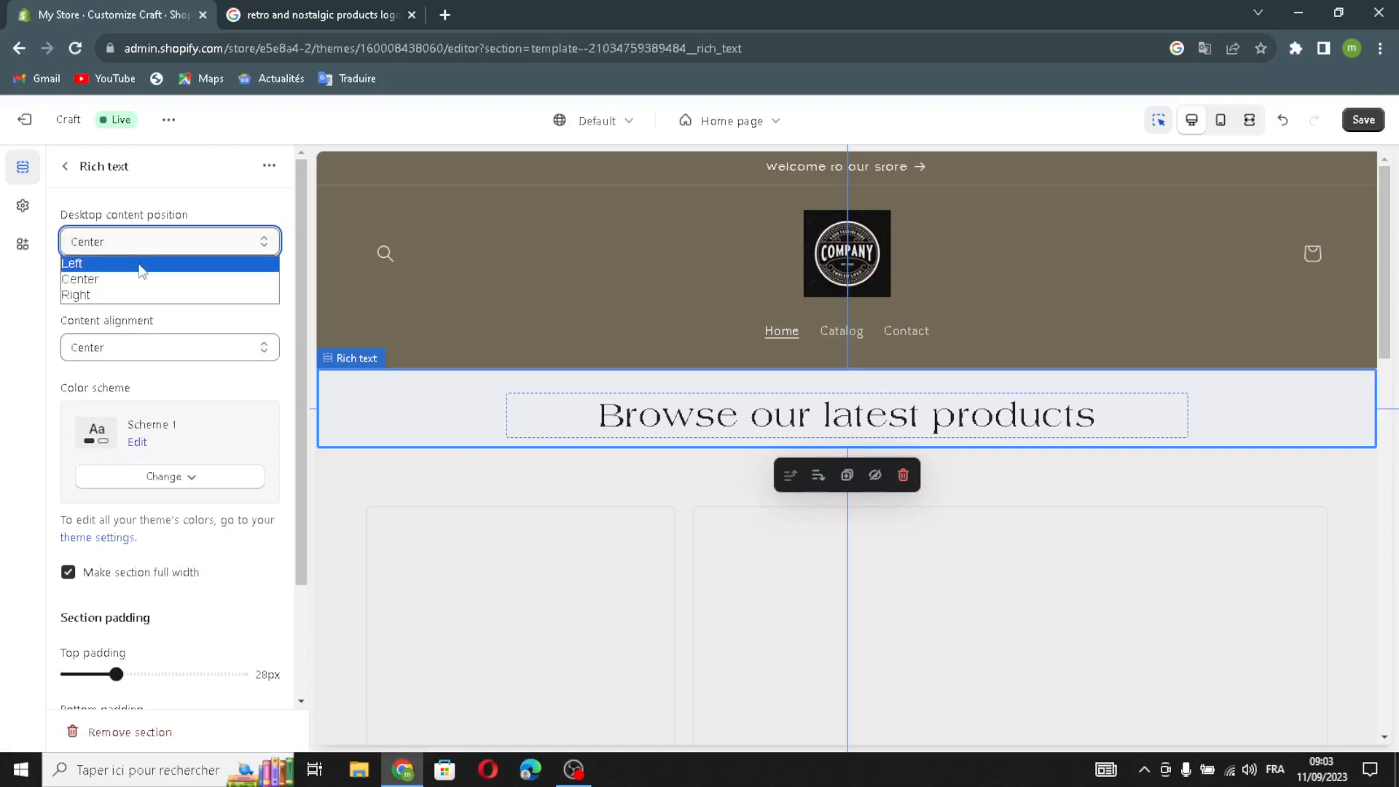
pyautogui.click(128, 283)
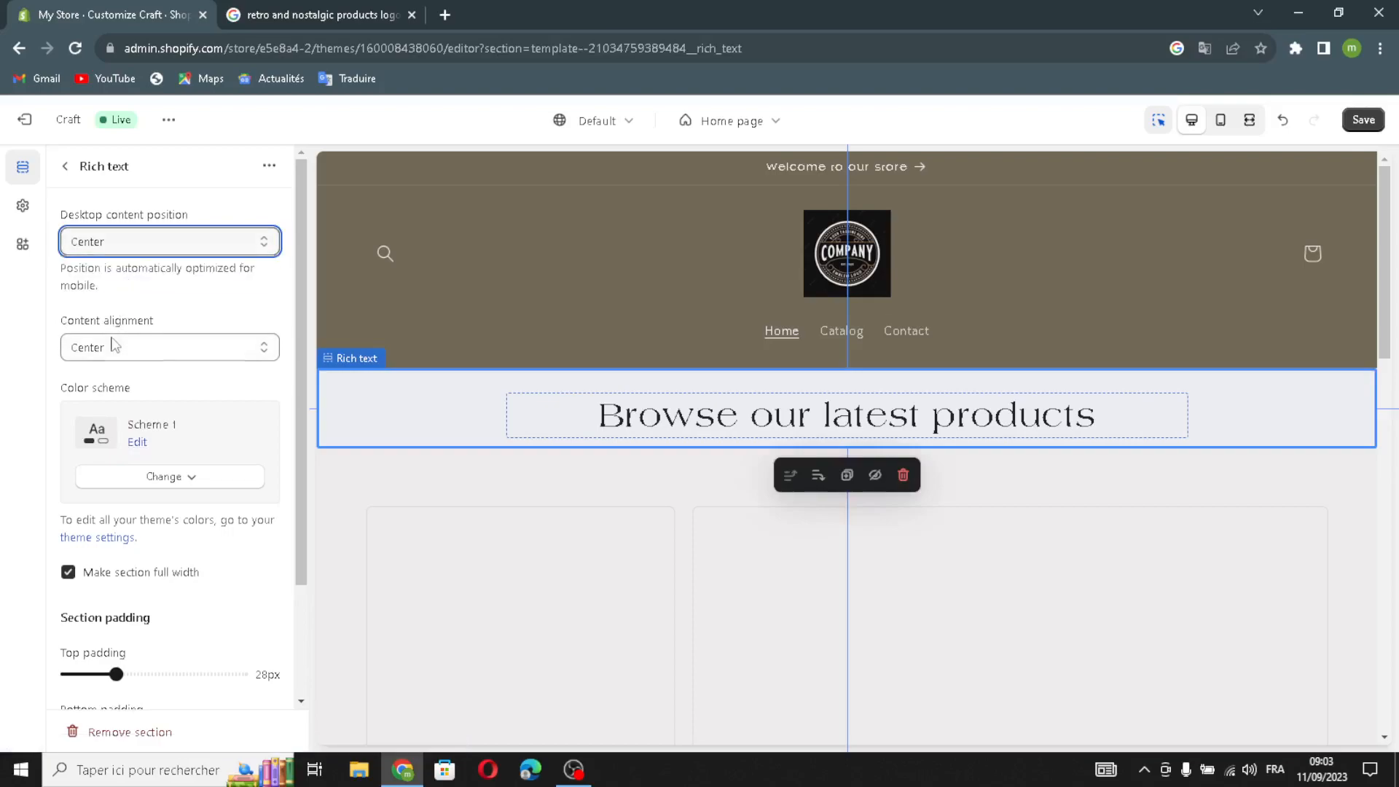
pyautogui.click(116, 343)
pyautogui.click(104, 390)
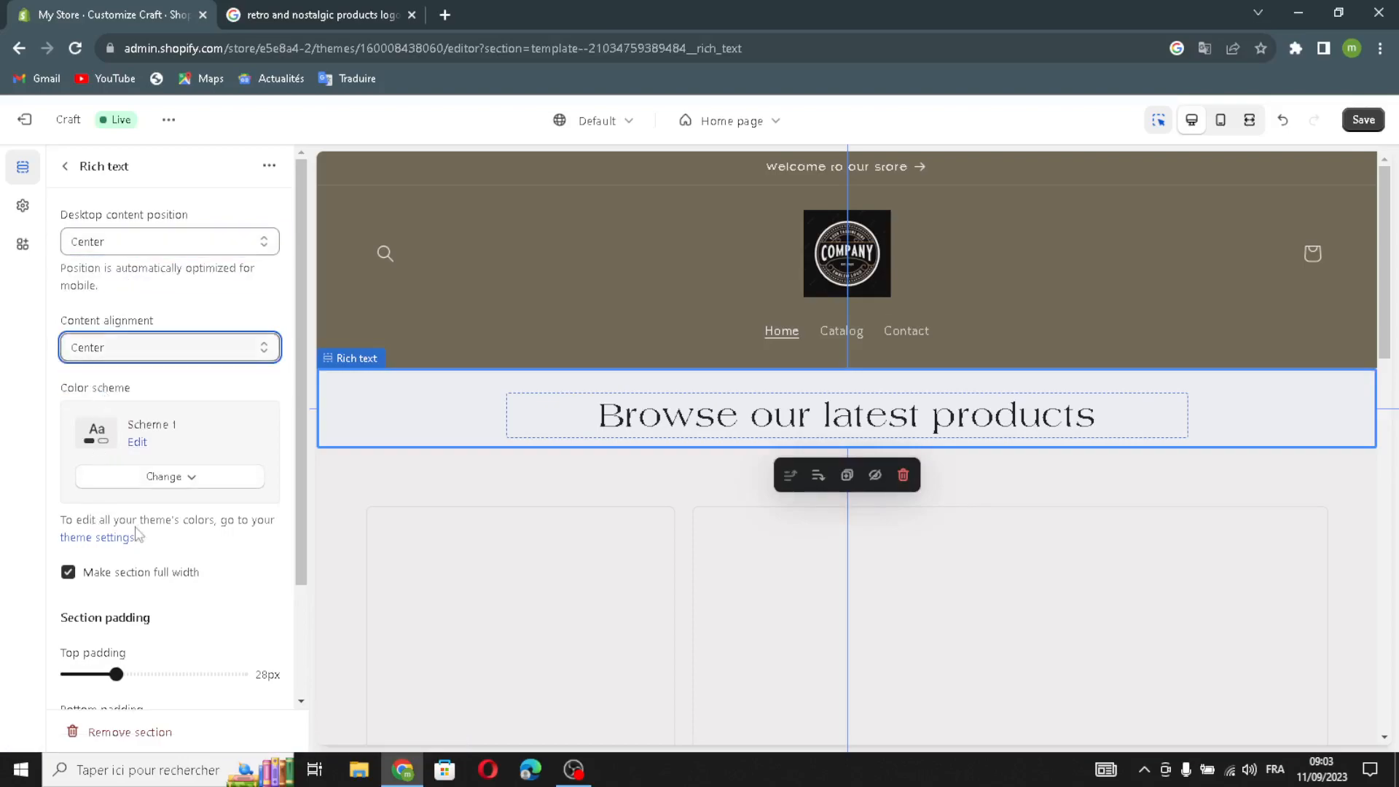
pyautogui.scroll(-1, 118, 502)
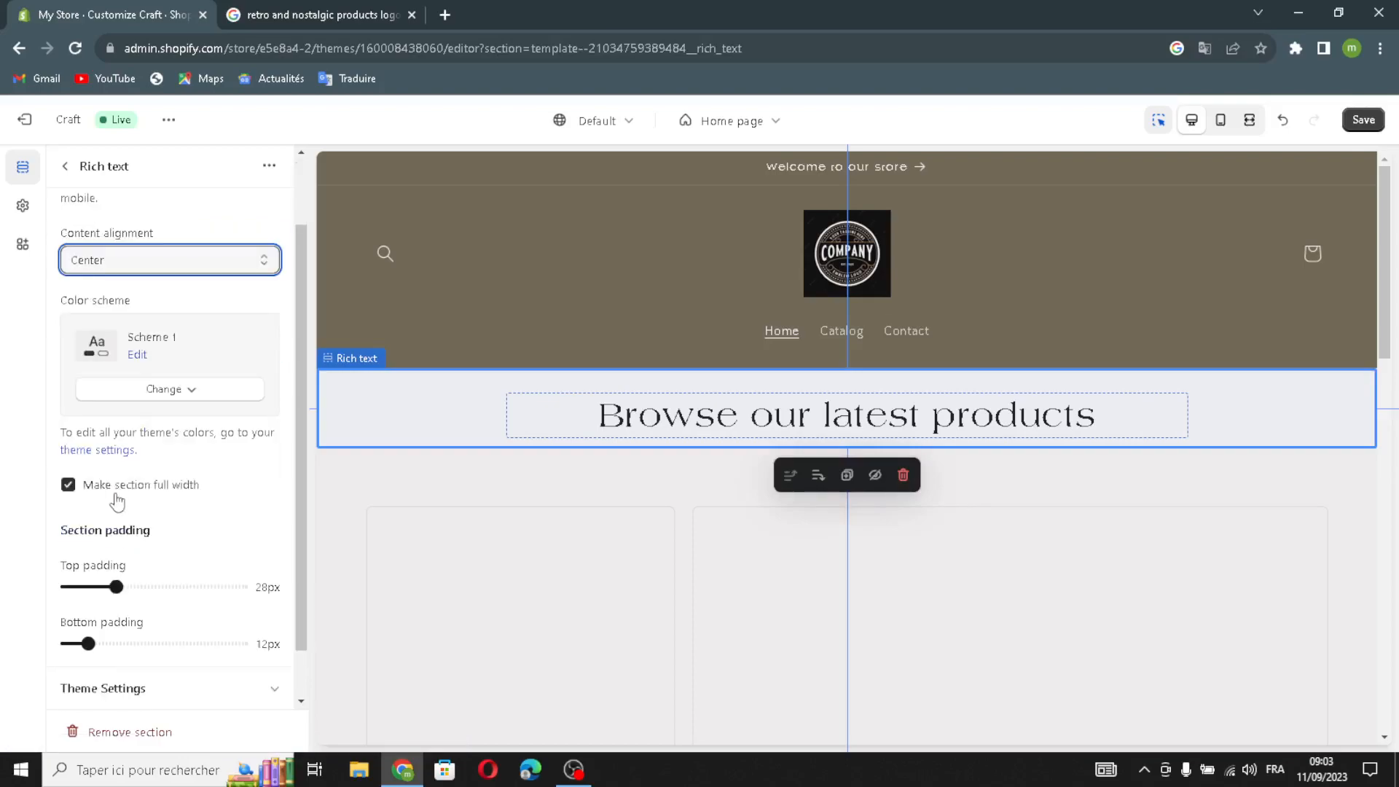
pyautogui.click(73, 492)
pyautogui.click(73, 491)
pyautogui.scroll(-1, 102, 572)
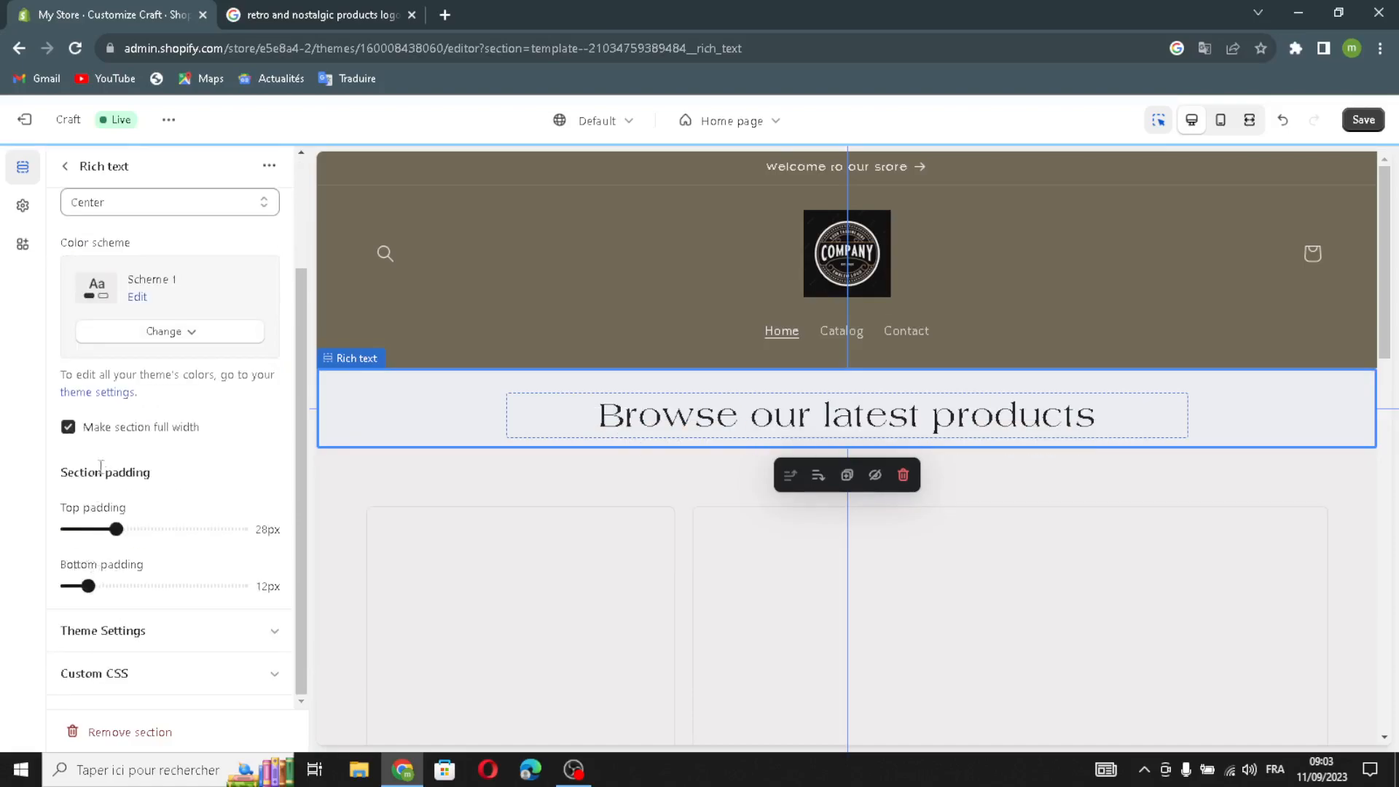
pyautogui.scroll(2, 80, 291)
pyautogui.scroll(-2, 108, 475)
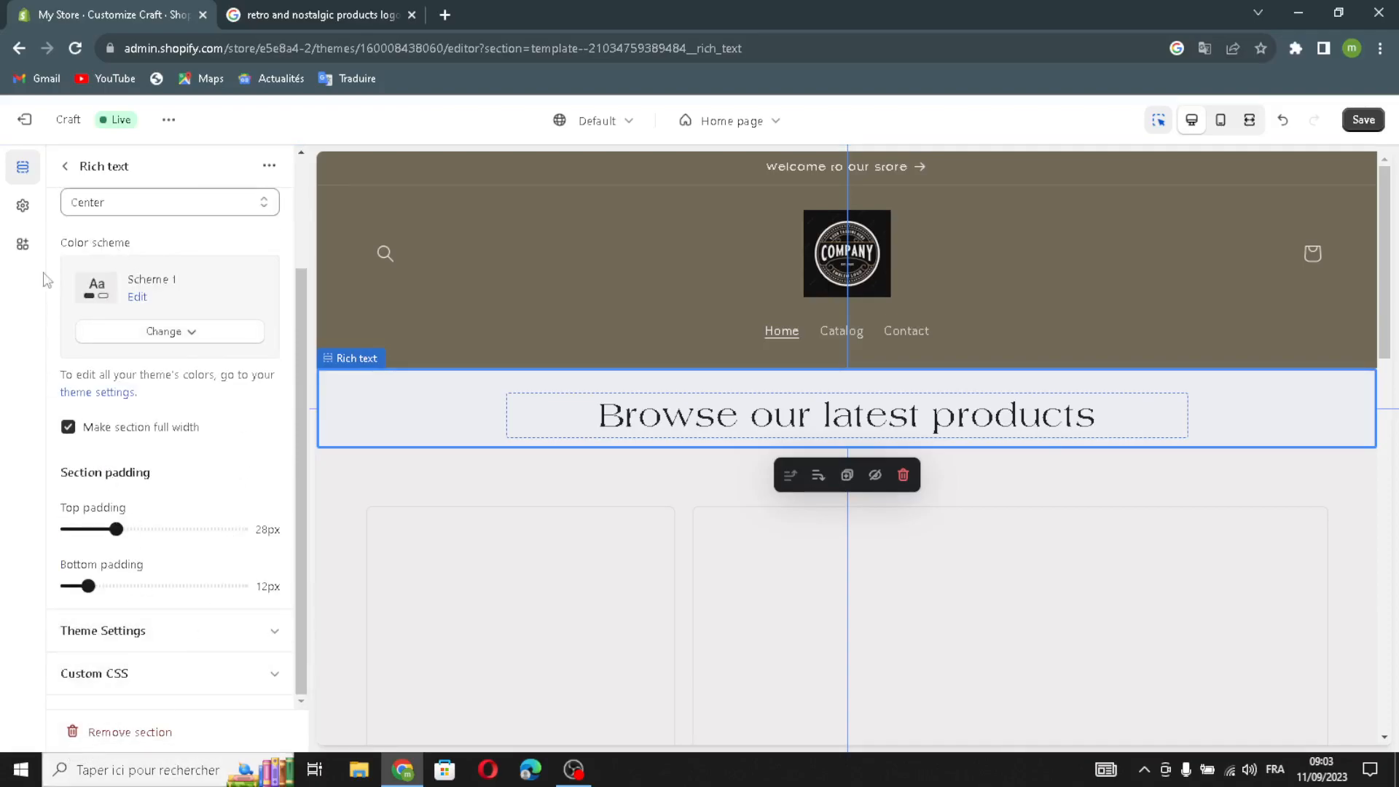
pyautogui.click(65, 166)
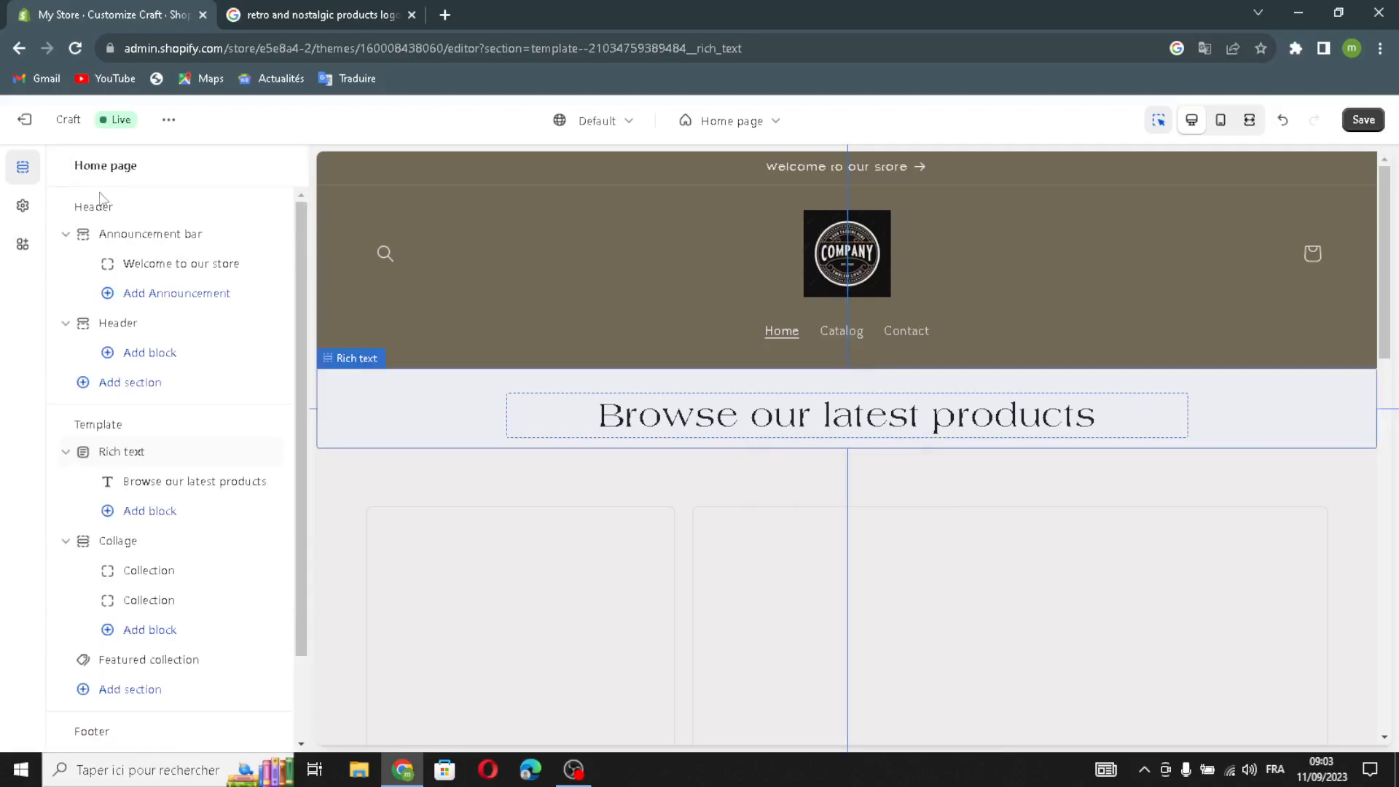
# - Generate the Rich text heading from the description "retro and nostalgic products" and apply the suggestion "Rediscover the Past with Retro and Nostalgic Products."
pyautogui.click(122, 483)
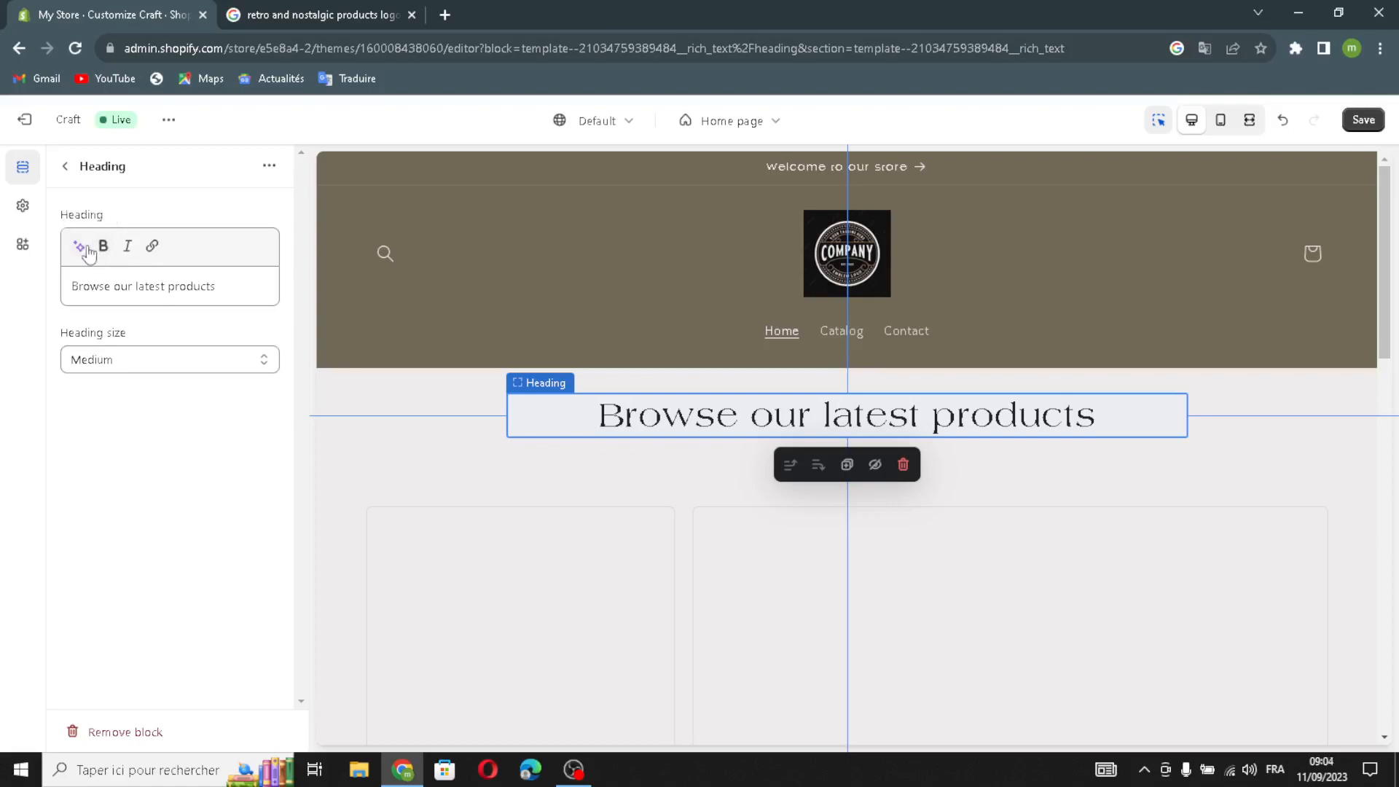
pyautogui.click(80, 248)
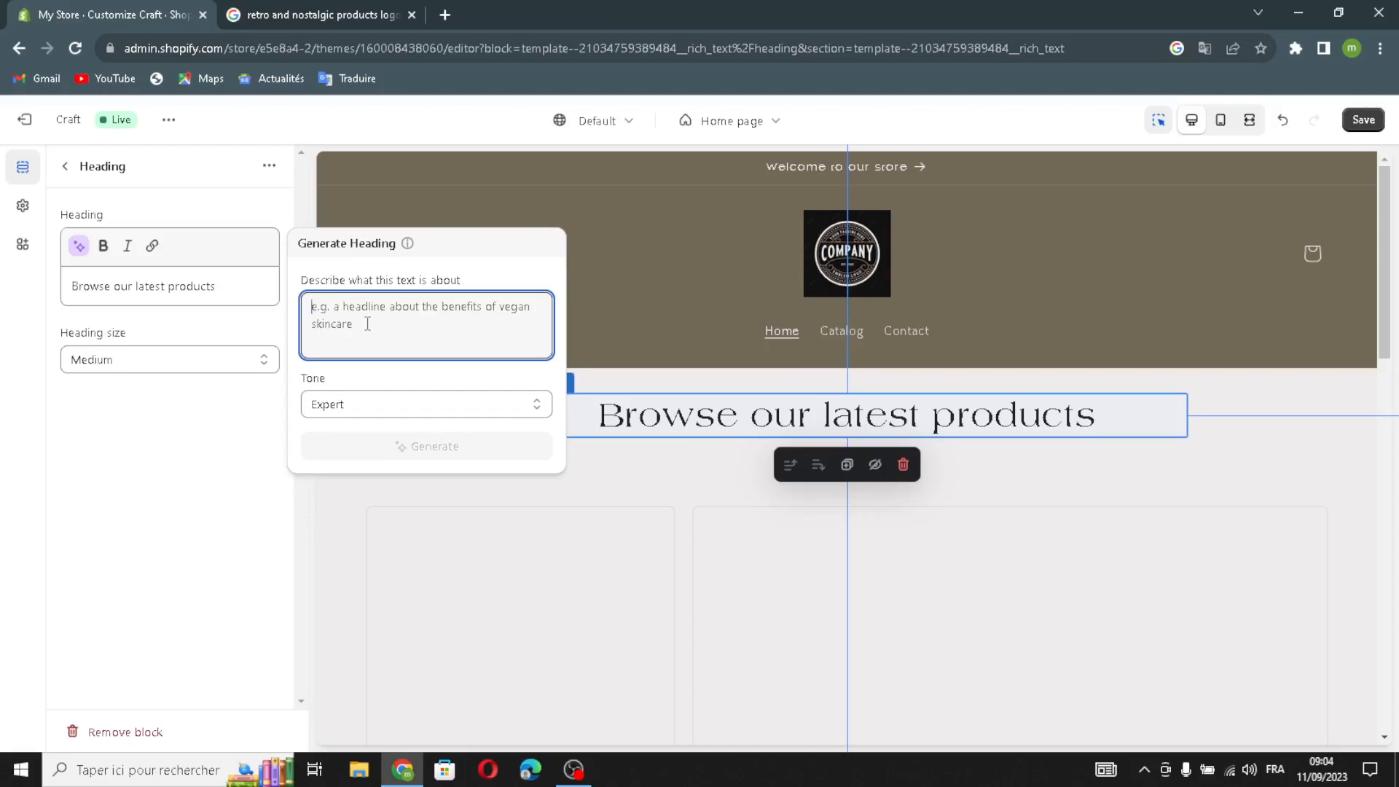
pyautogui.write('r')
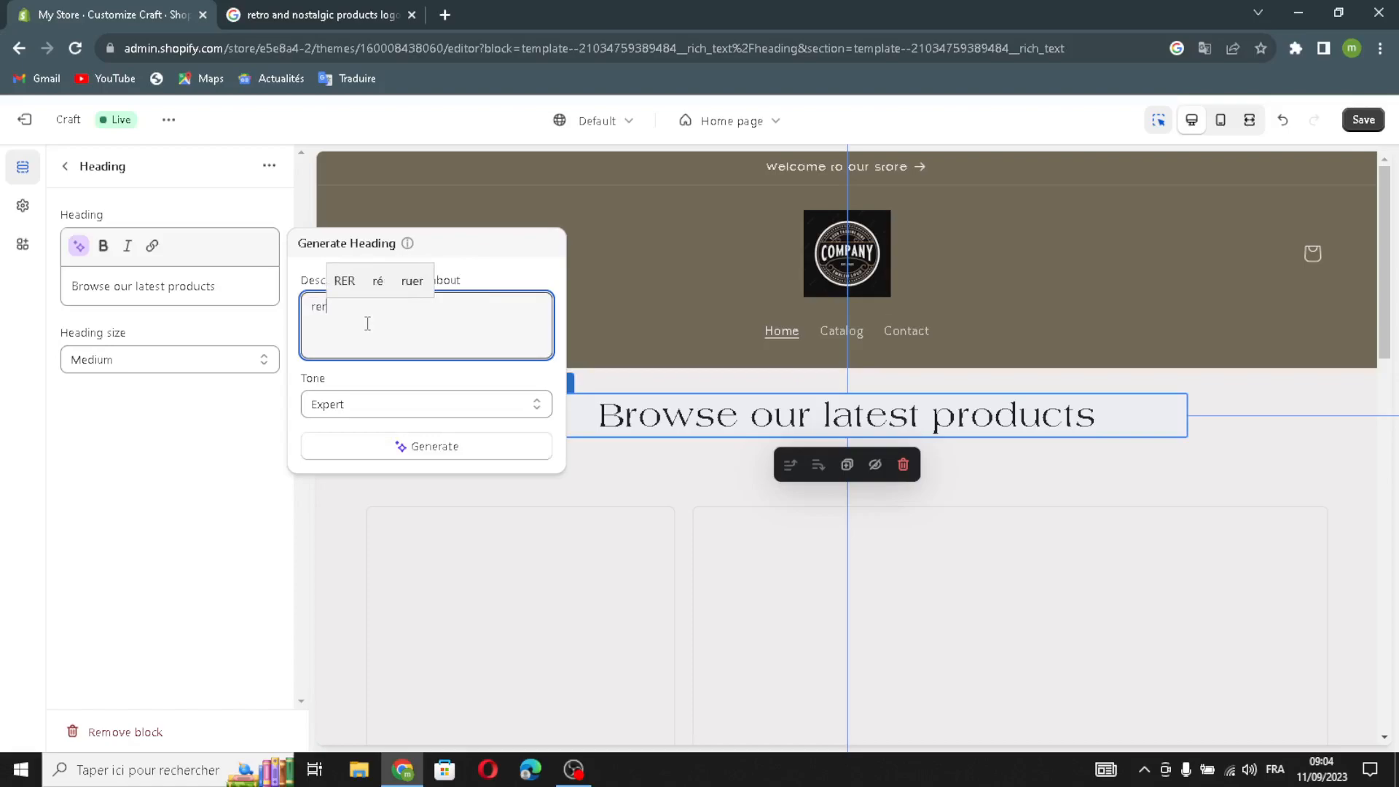
pyautogui.write('etro ')
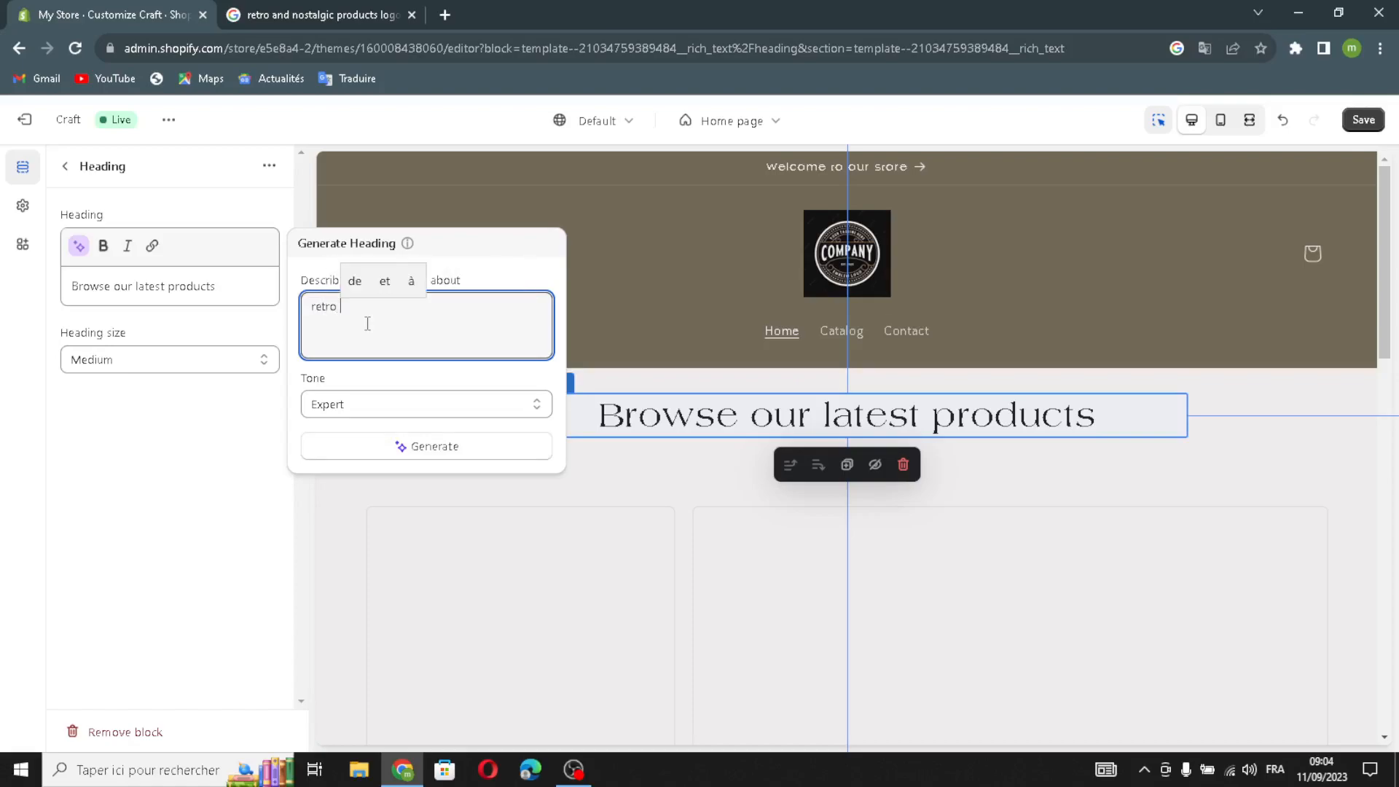
pyautogui.write('and no')
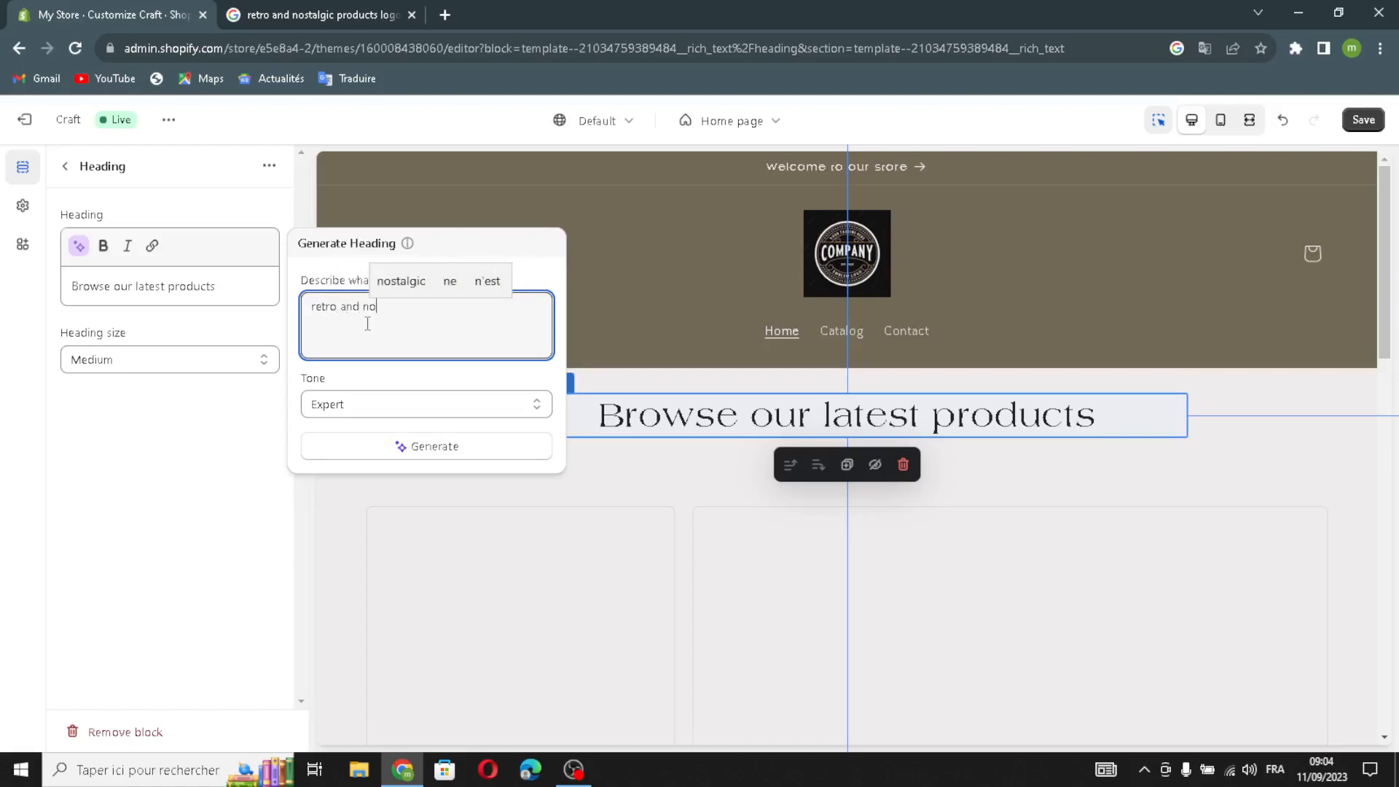
pyautogui.write('stalgi')
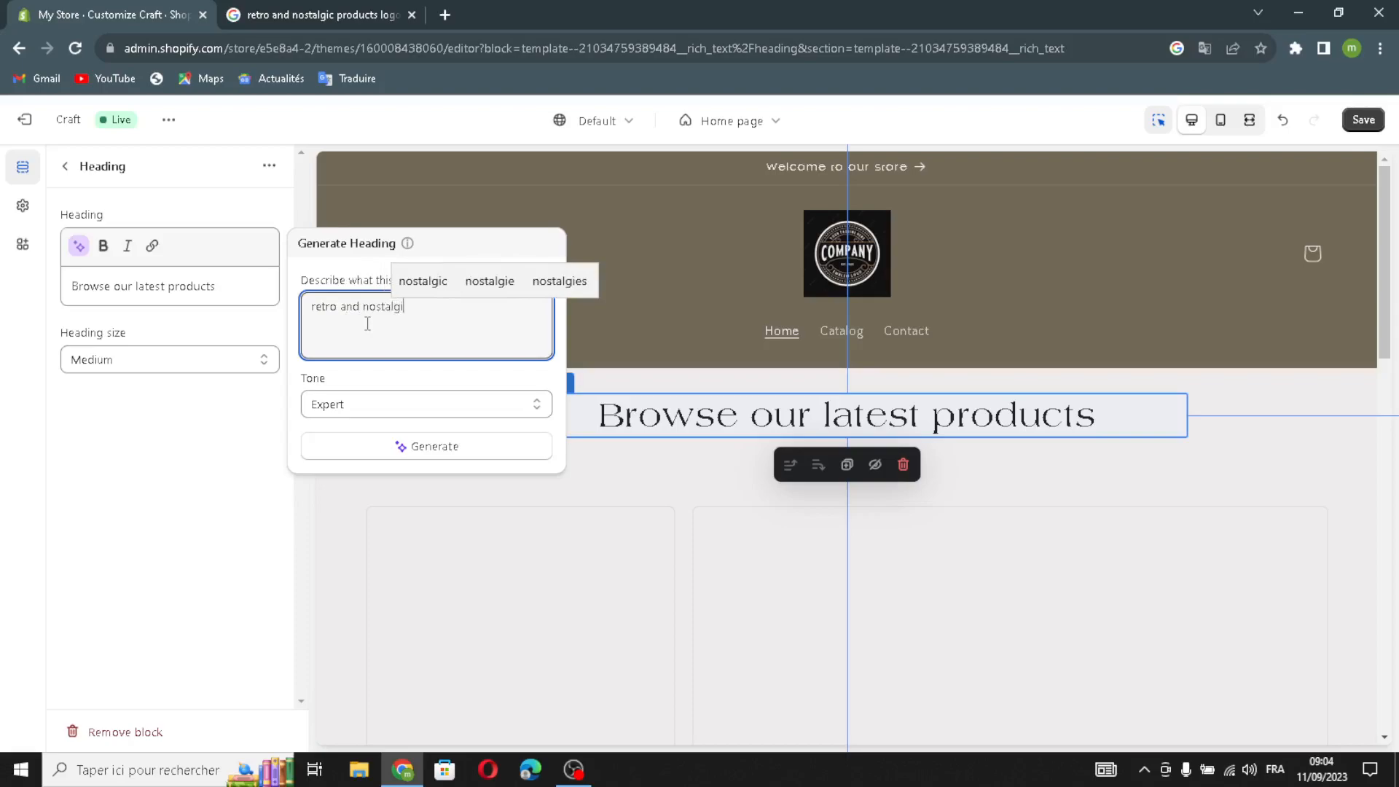
pyautogui.write('c')
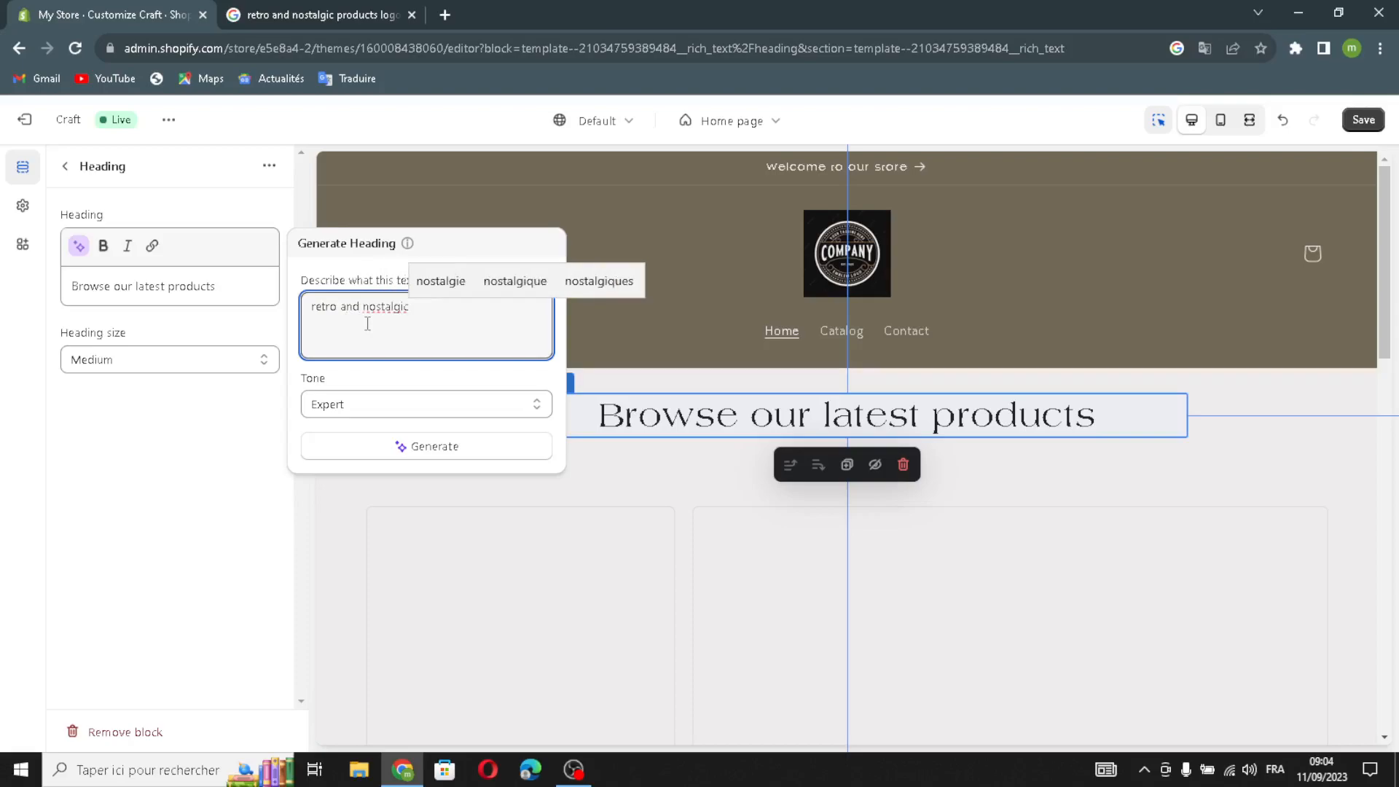
pyautogui.write(' products')
pyautogui.click(326, 446)
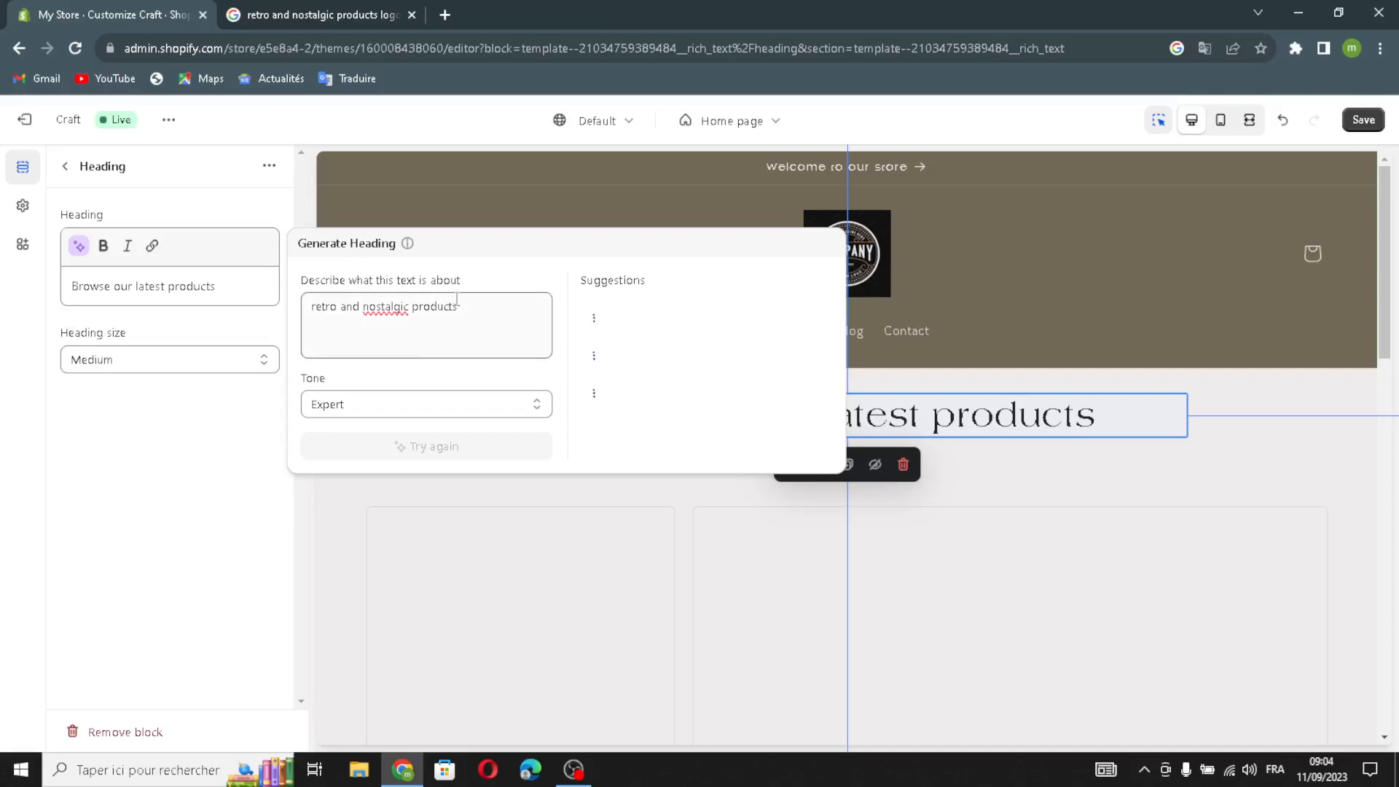
pyautogui.click(683, 336)
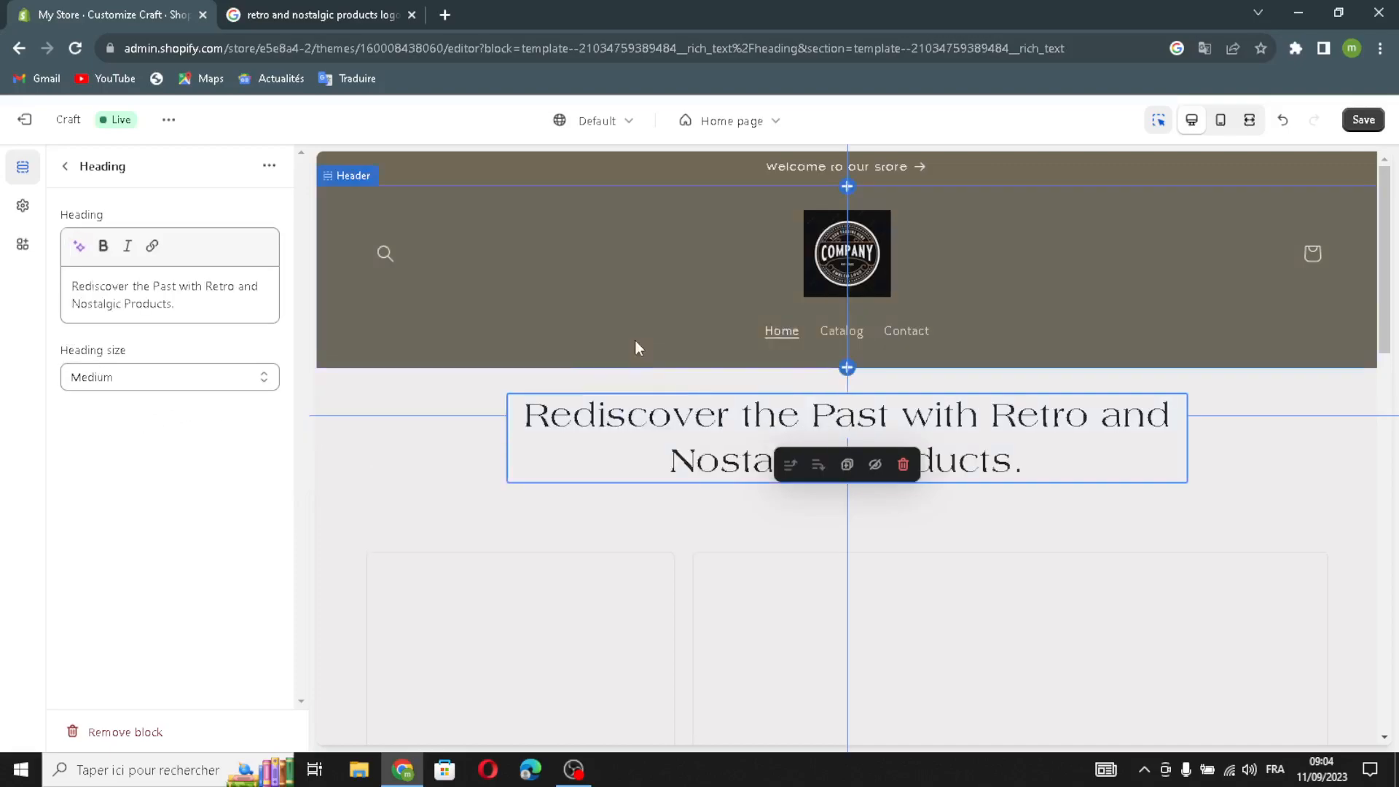
# - Set the Rich text heading size to Small and return to the home page's section list
pyautogui.click(140, 373)
pyautogui.click(93, 401)
pyautogui.click(104, 391)
pyautogui.click(89, 414)
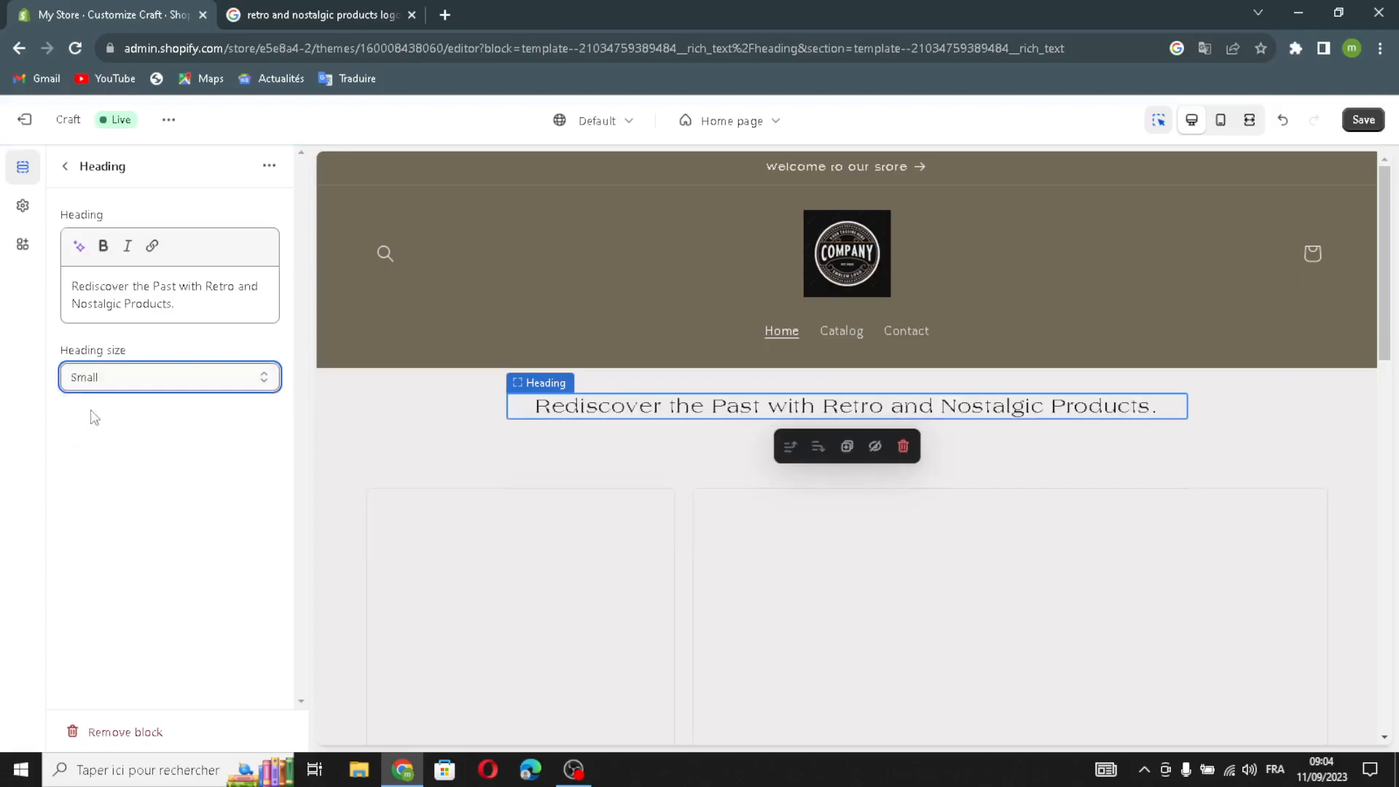
pyautogui.click(66, 167)
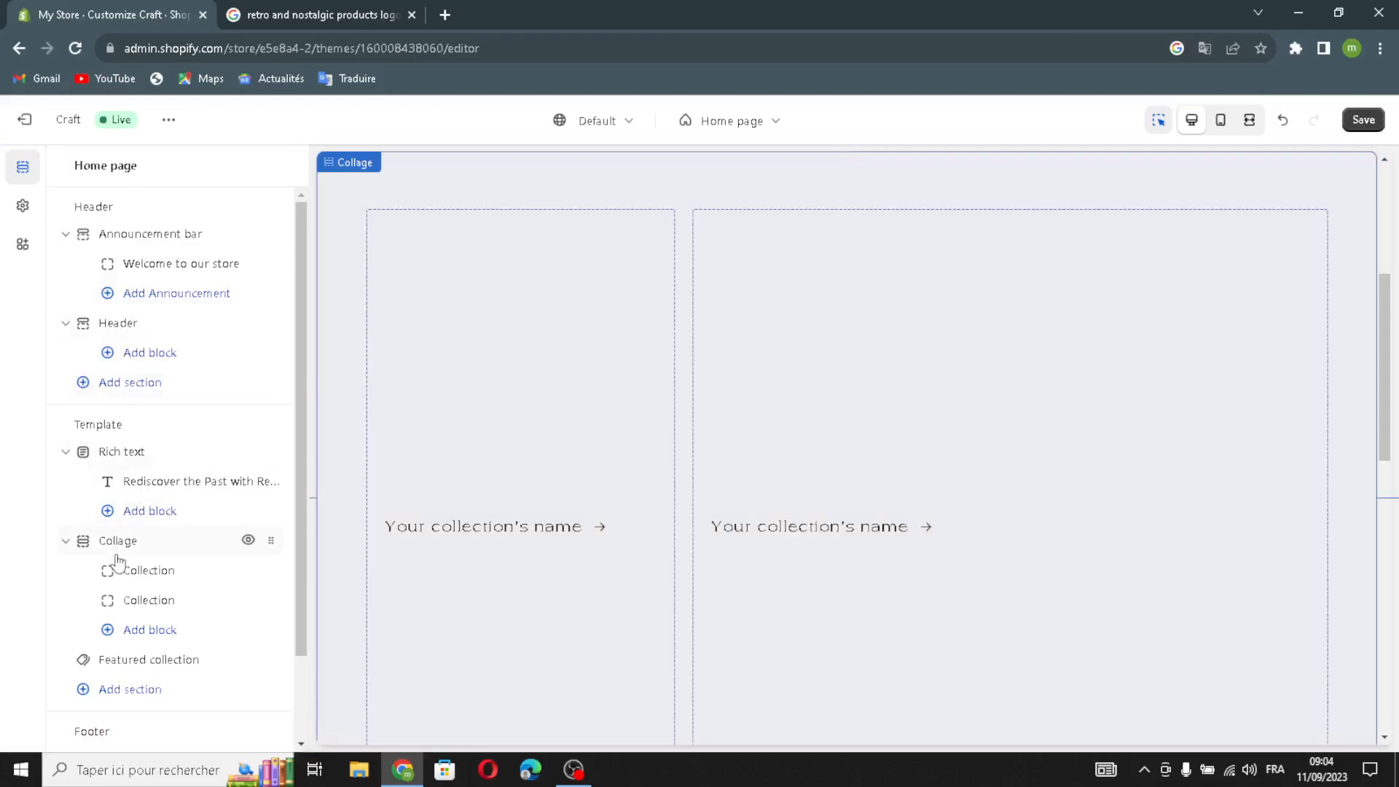
# - Generate heading suggestions for the Collage section from the description "retro and nostalgic products" in the Expert tone
pyautogui.click(109, 553)
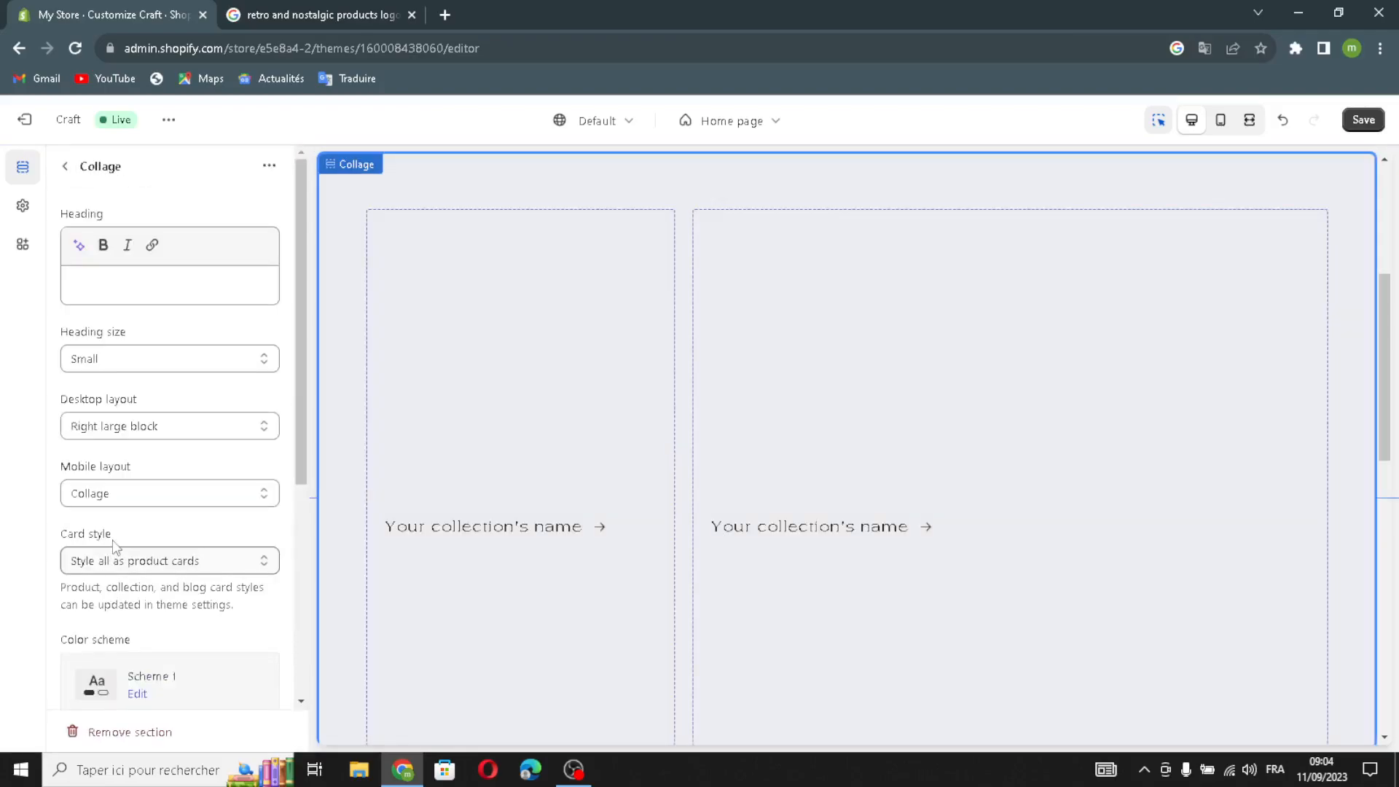
pyautogui.click(80, 247)
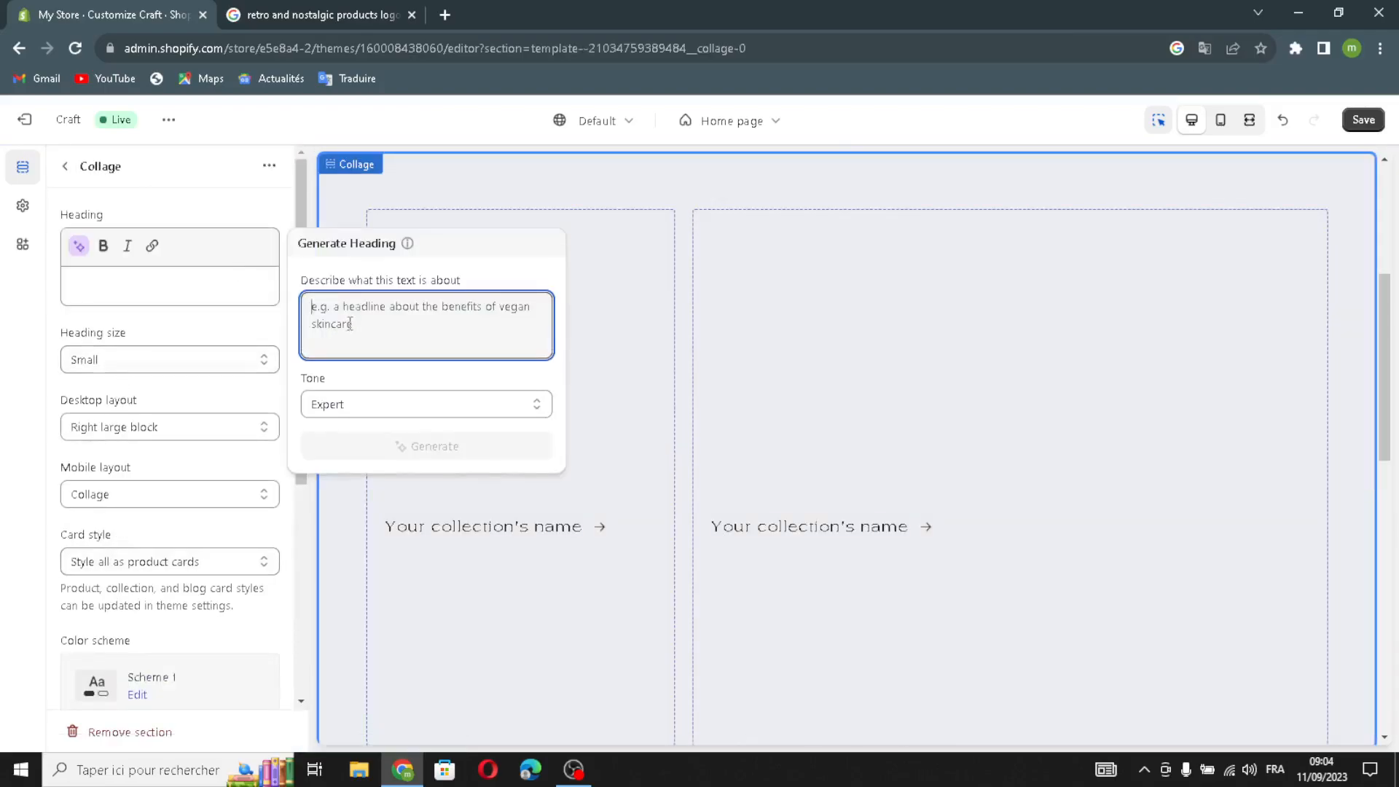
pyautogui.write('retro ')
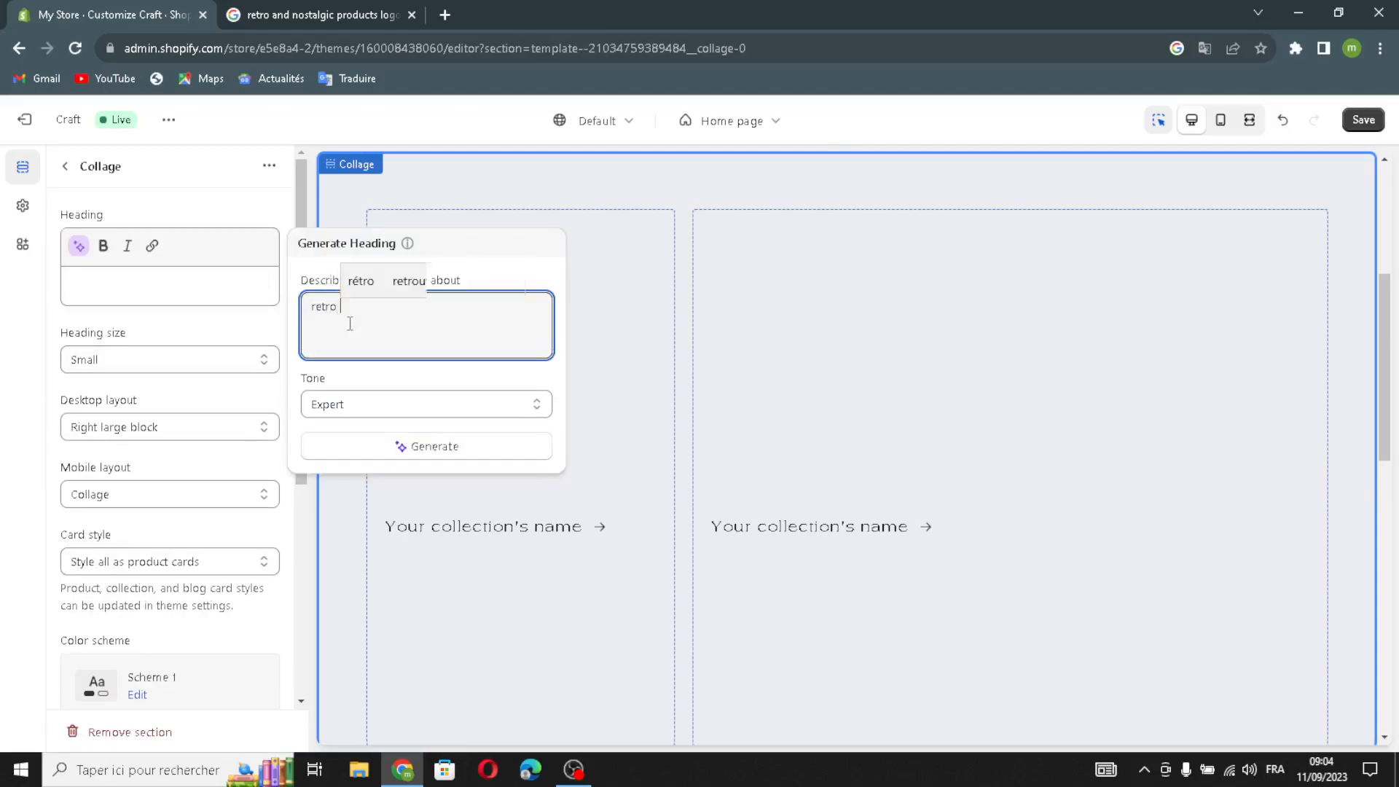
pyautogui.write('and n')
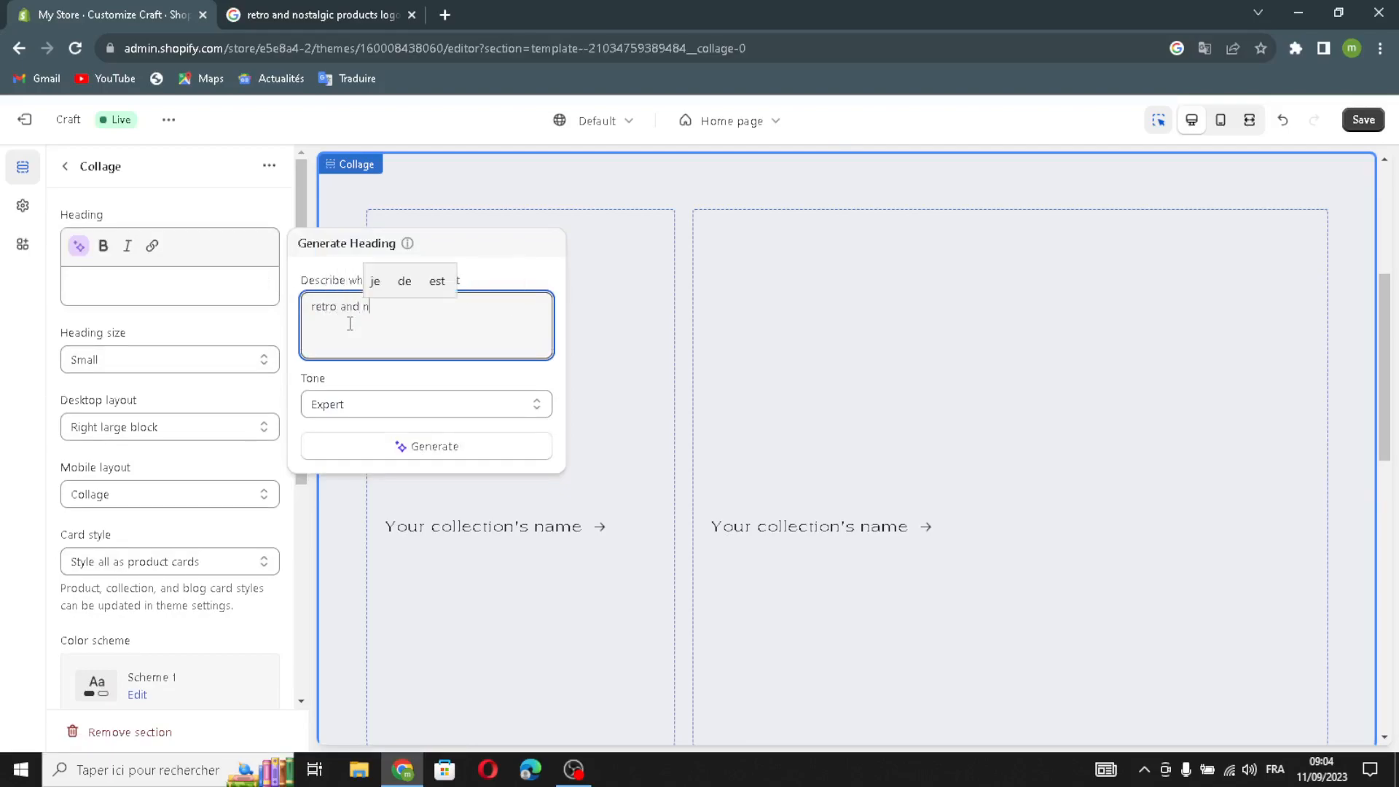
pyautogui.write('ostalgi')
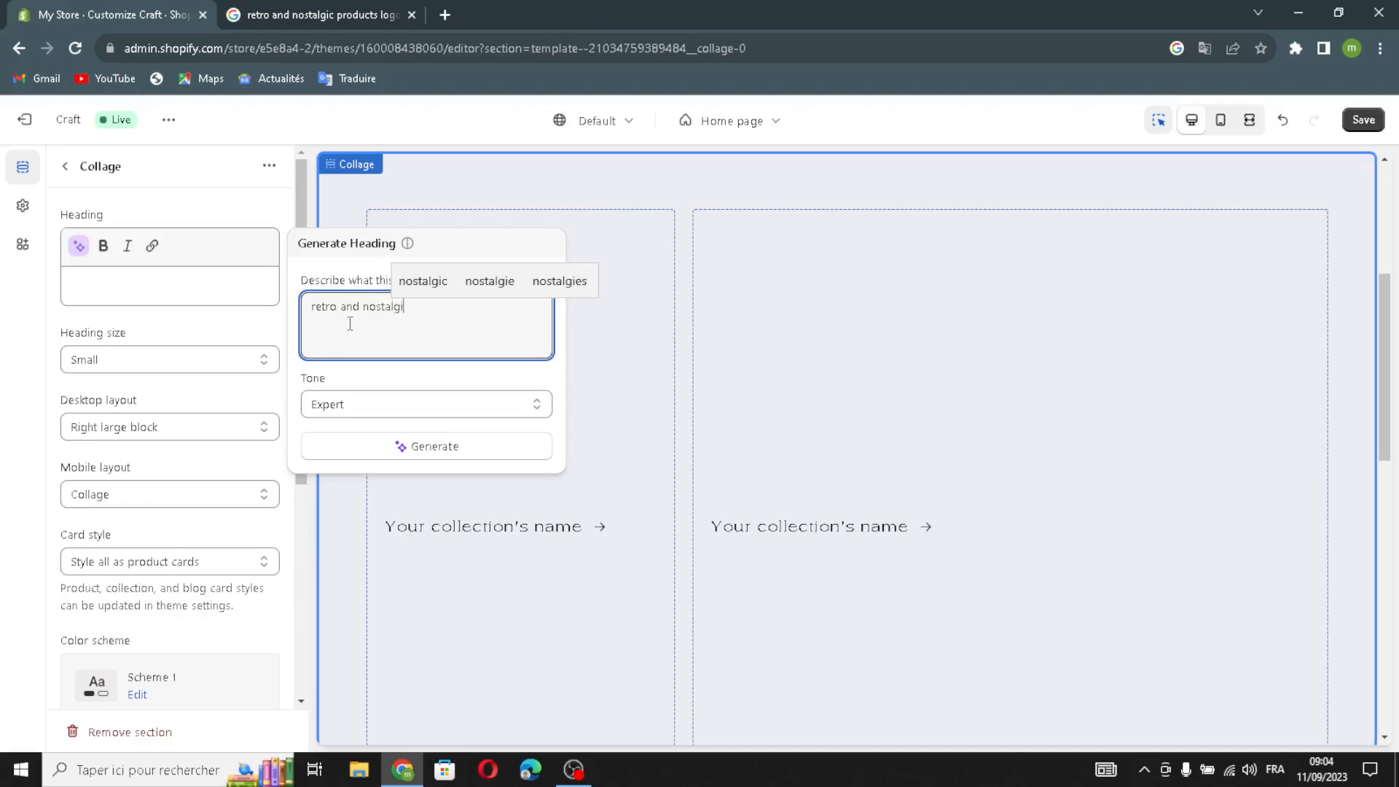
pyautogui.write('c products')
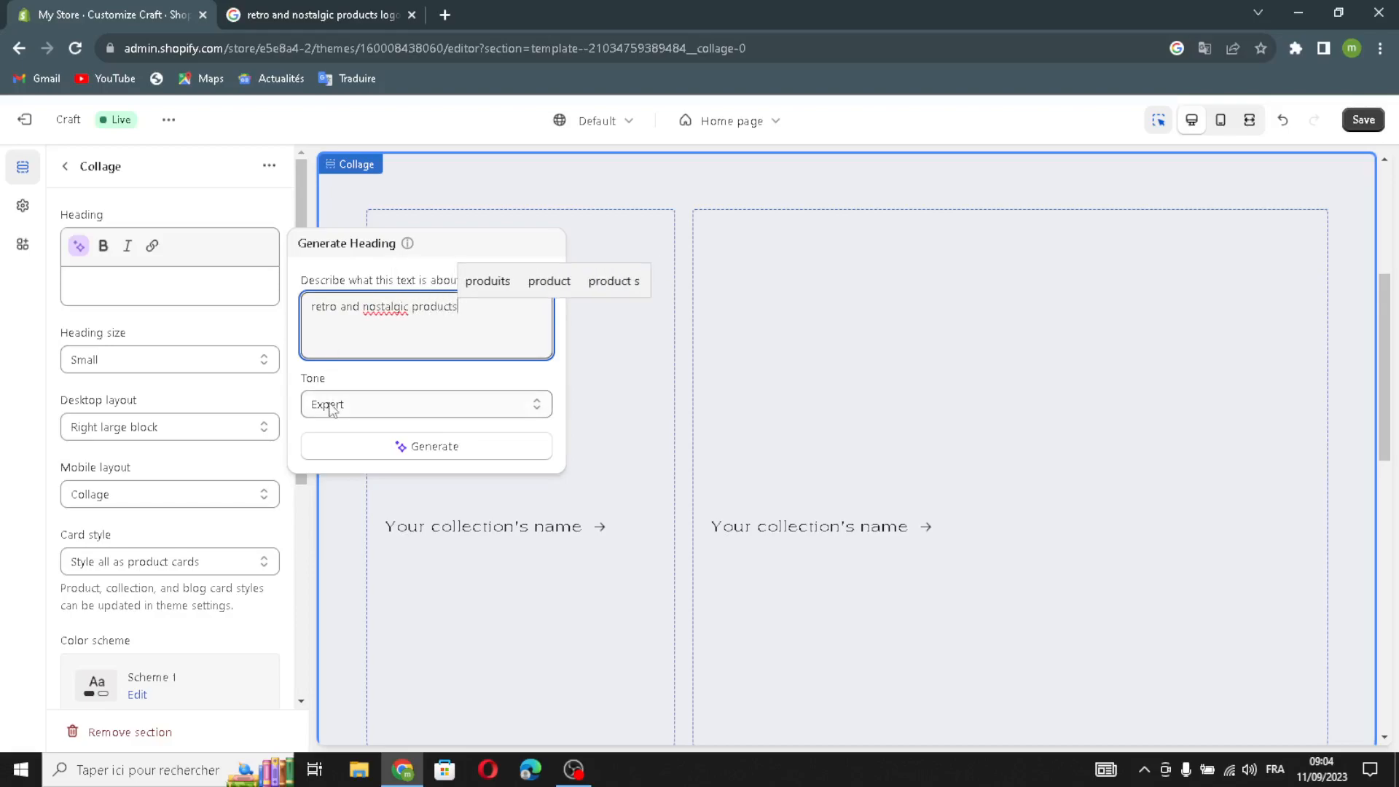
pyautogui.click(318, 442)
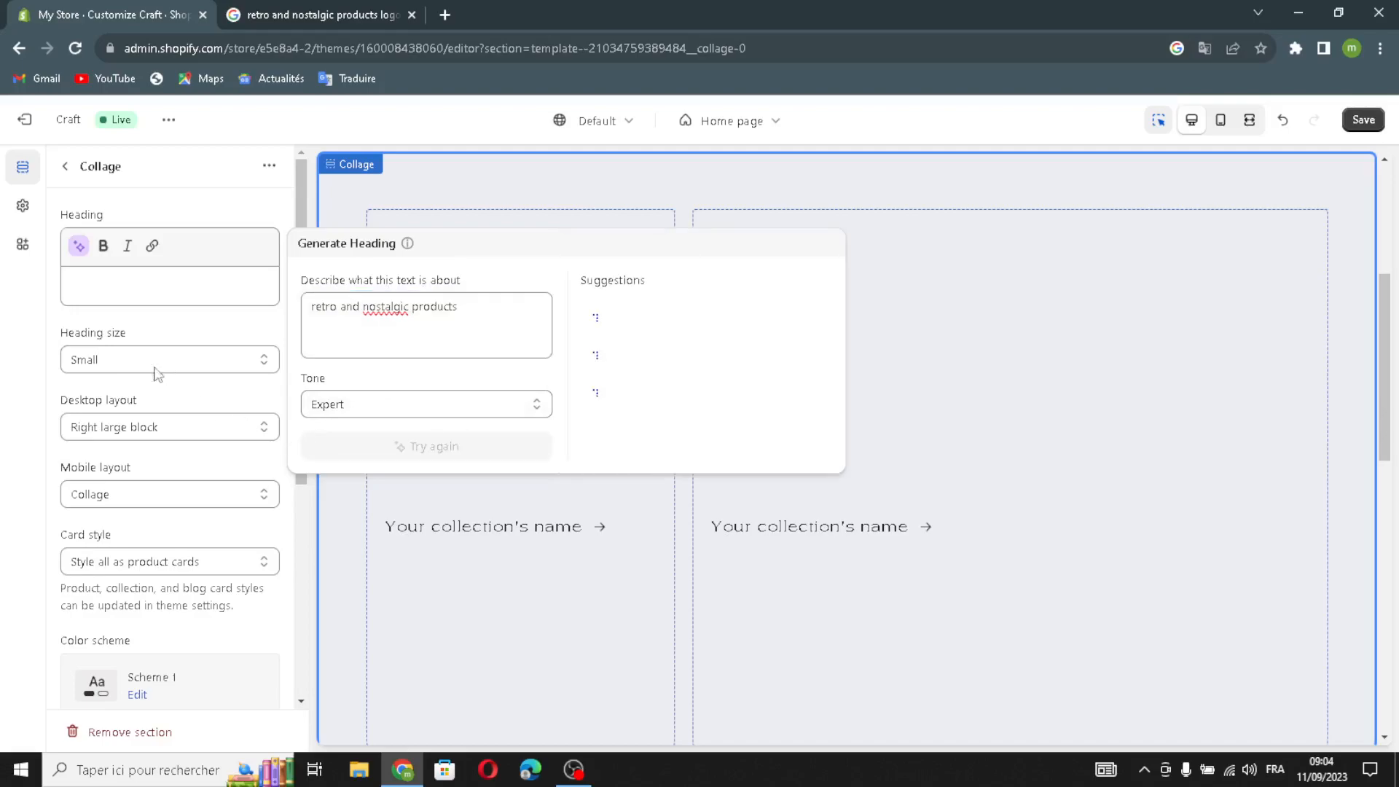
# - Set the Collage heading size to Medium and apply the suggested heading "Rediscover the Past with Timeless Retro Products."
pyautogui.click(92, 364)
pyautogui.click(107, 371)
pyautogui.click(110, 397)
pyautogui.click(79, 245)
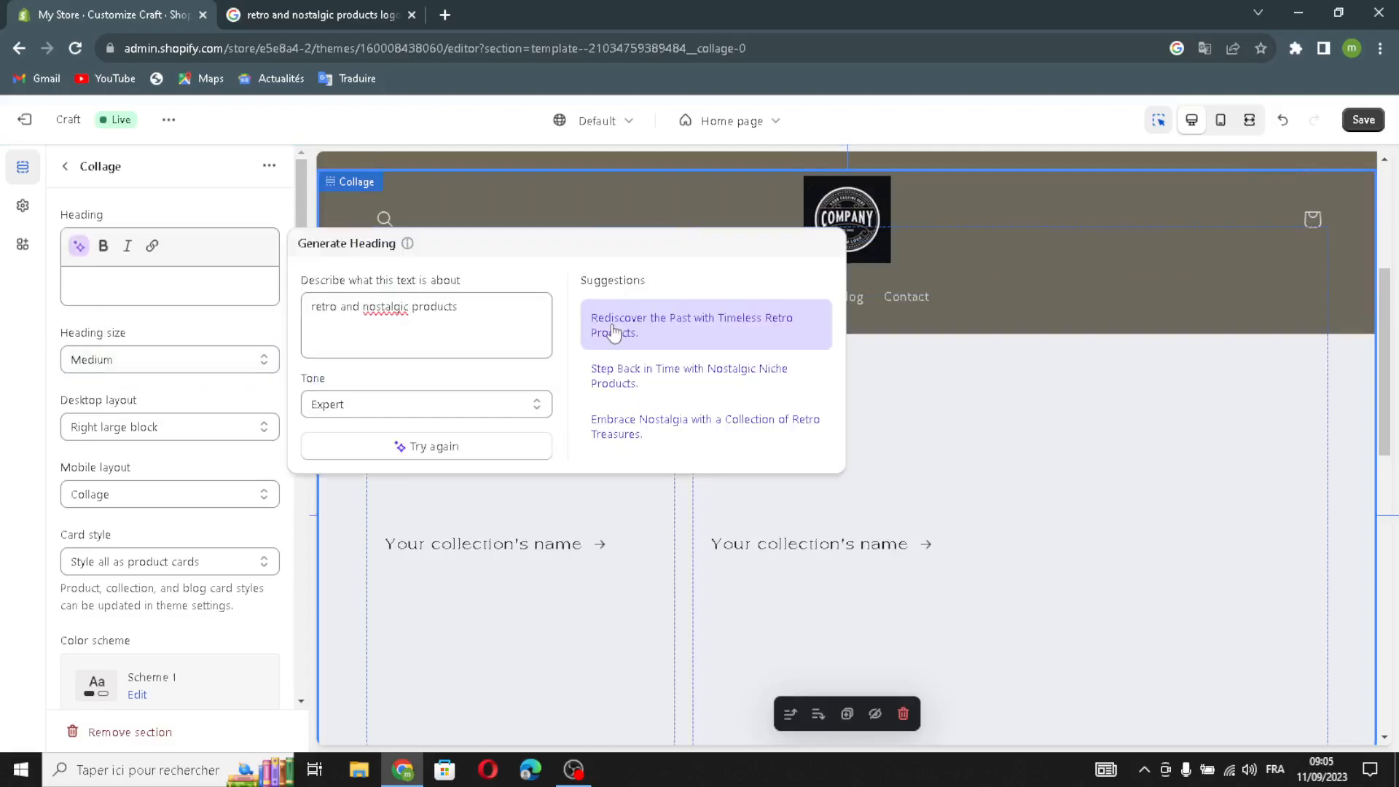
pyautogui.click(623, 328)
# - Review the Collage section's desktop and mobile layout, color scheme and padding options, plus its first Collection block
pyautogui.click(109, 446)
pyautogui.click(109, 481)
pyautogui.click(98, 510)
pyautogui.click(83, 531)
pyautogui.scroll(-2, 108, 596)
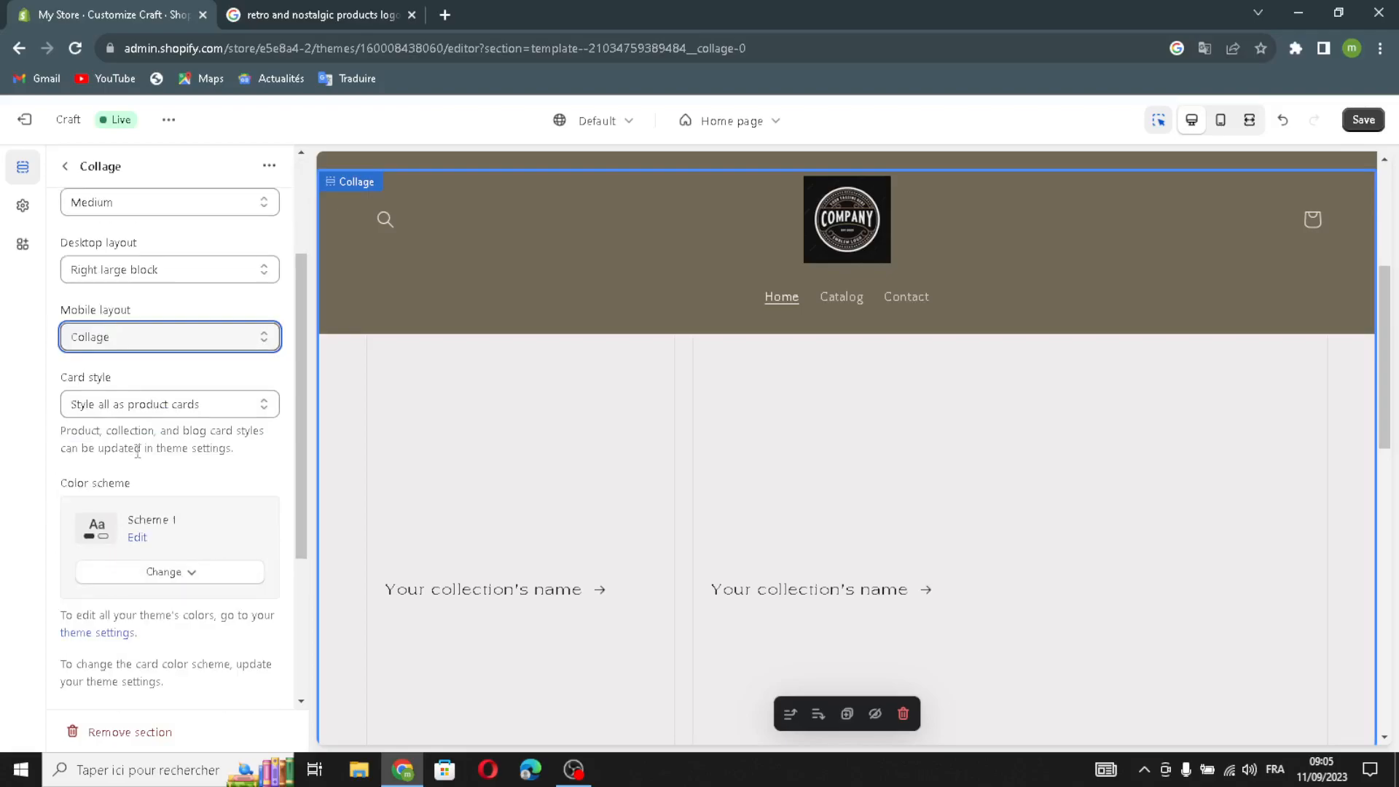
pyautogui.click(119, 575)
pyautogui.click(126, 582)
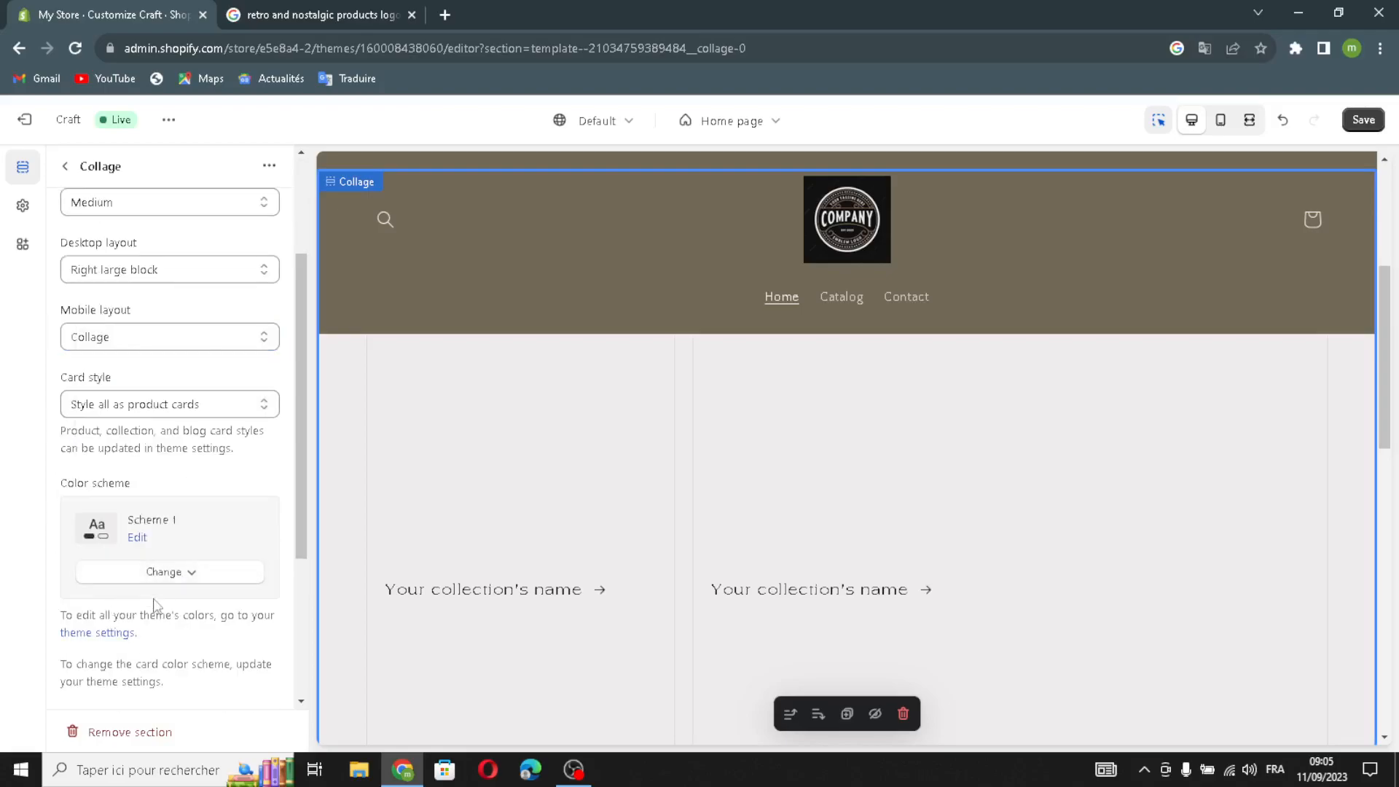
pyautogui.scroll(-3, 154, 605)
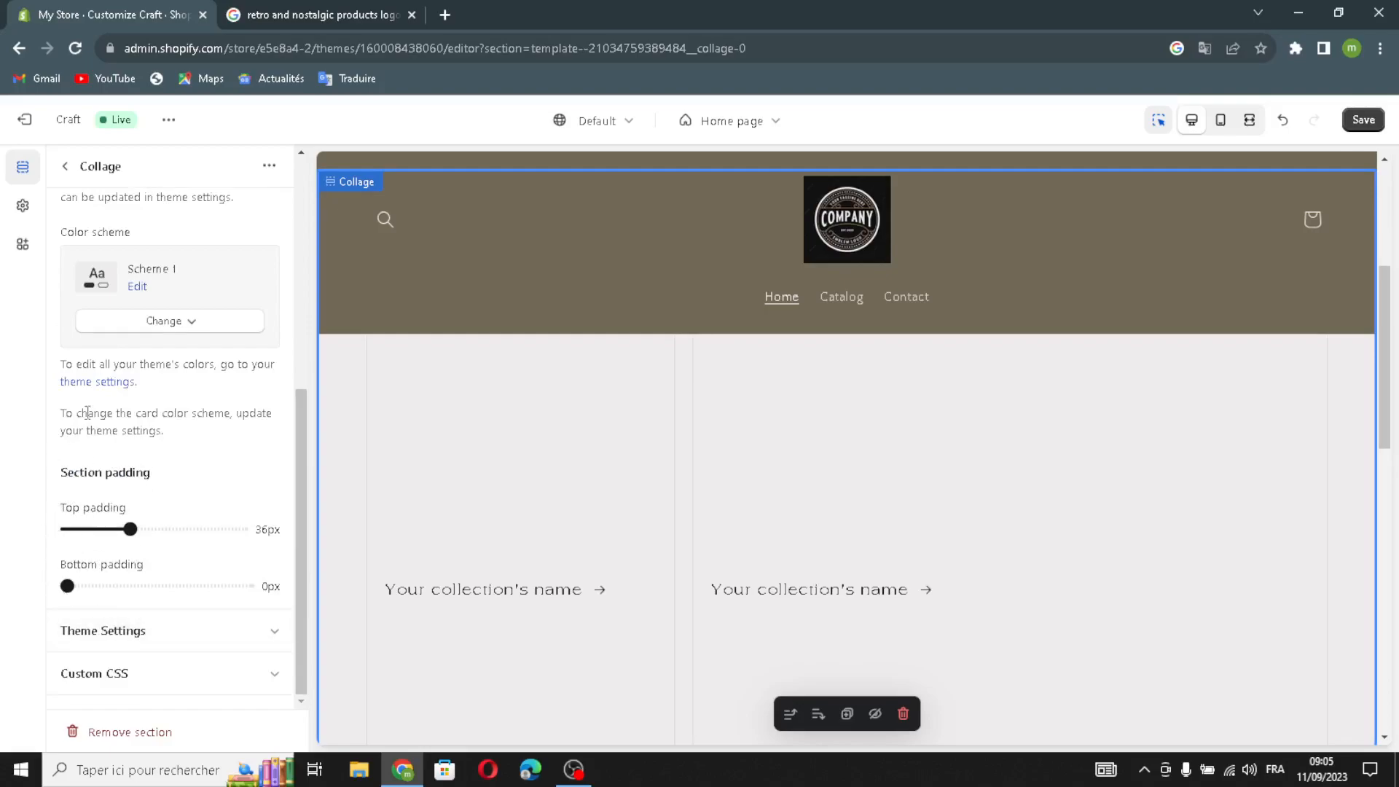
pyautogui.click(63, 168)
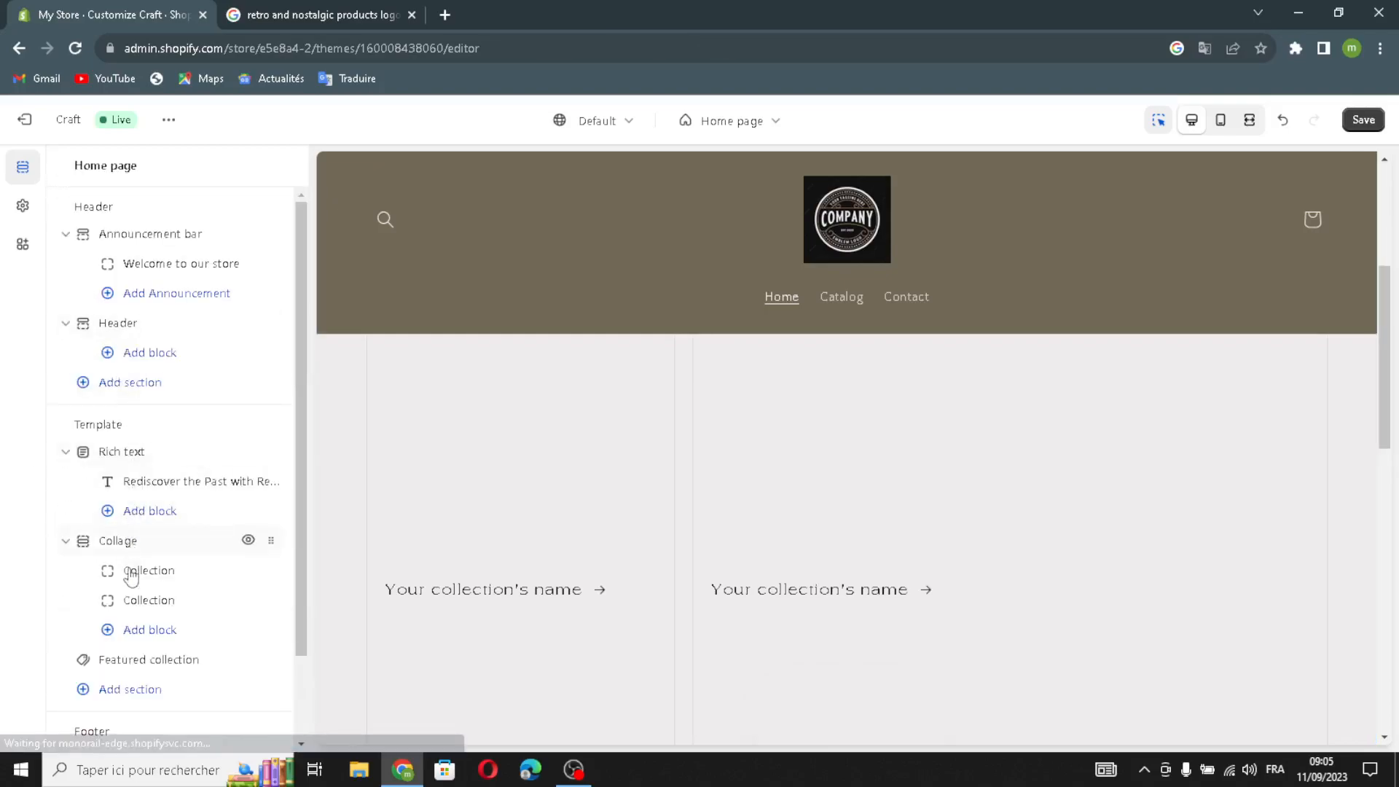
pyautogui.click(127, 571)
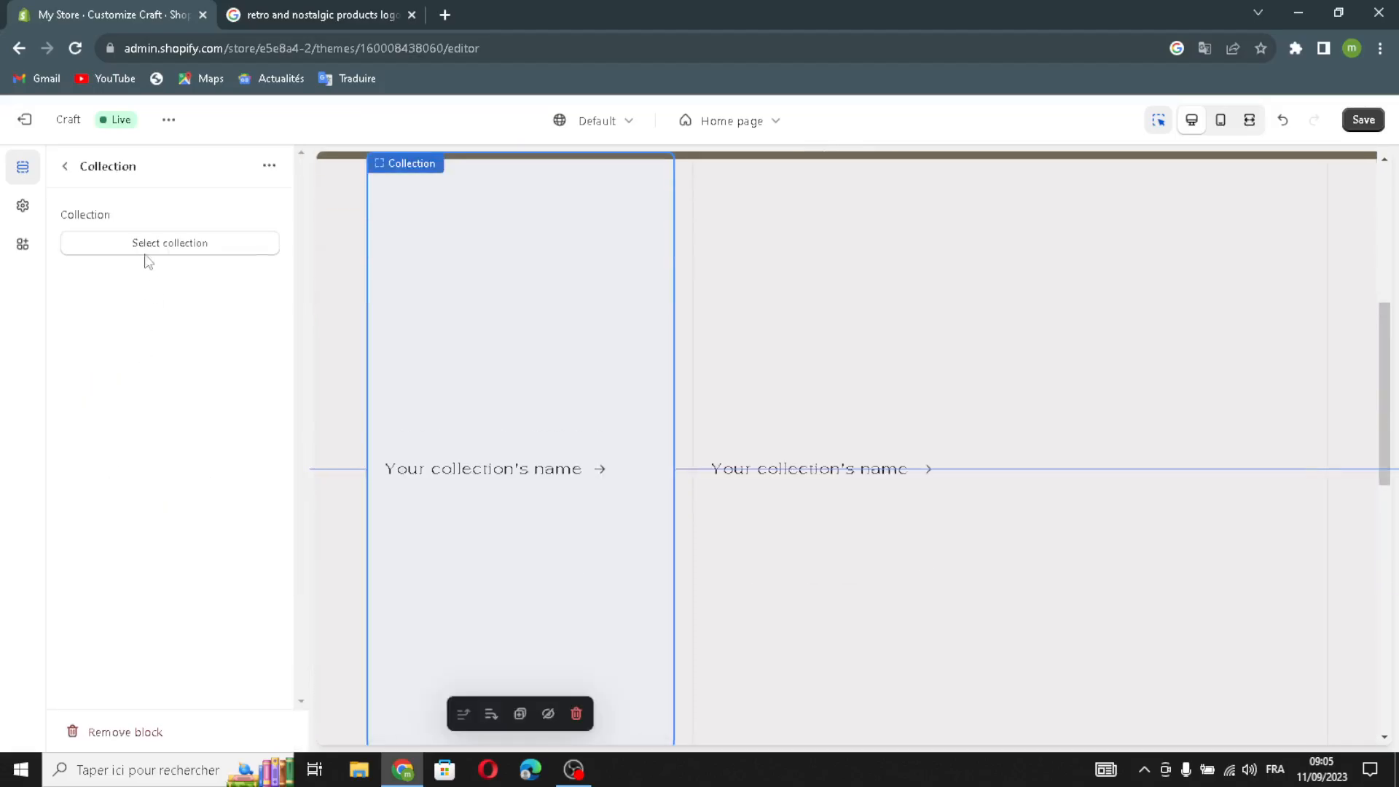
pyautogui.click(65, 166)
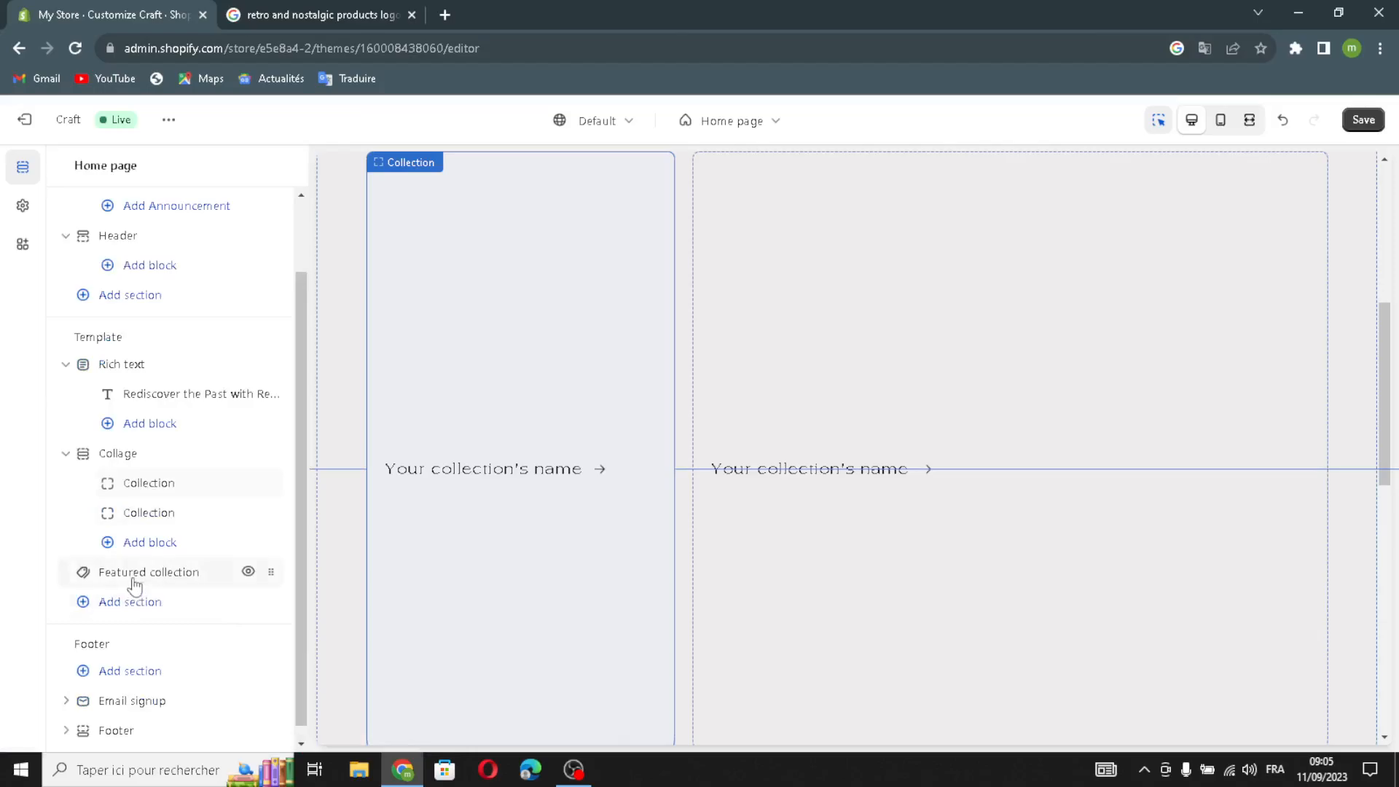
# - Generate the Featured collection heading from "retro and nostalgic products" and apply the suggestion "Rediscover the Magic of Nostalgia with Retro Products."
pyautogui.click(131, 575)
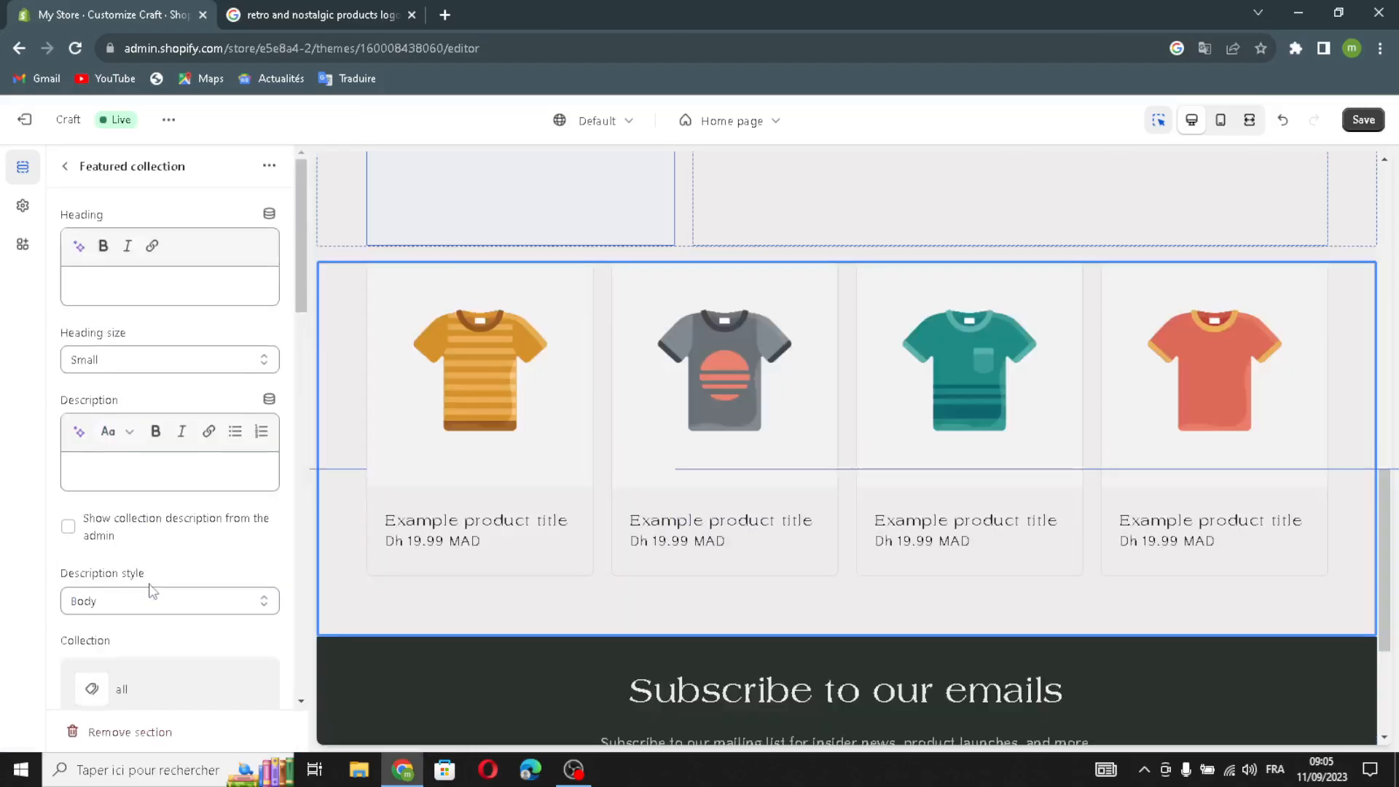
pyautogui.click(75, 249)
pyautogui.write('re')
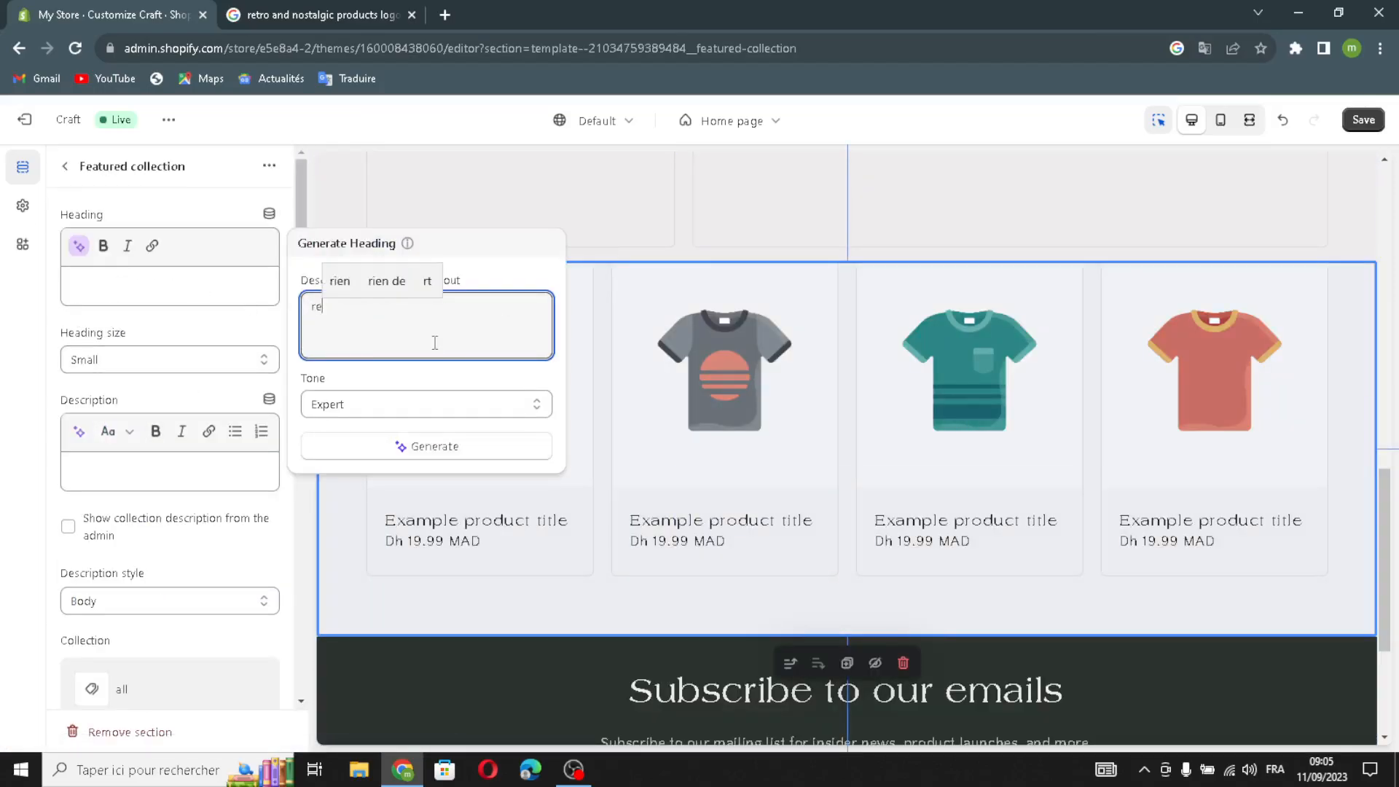
pyautogui.write('tro and ')
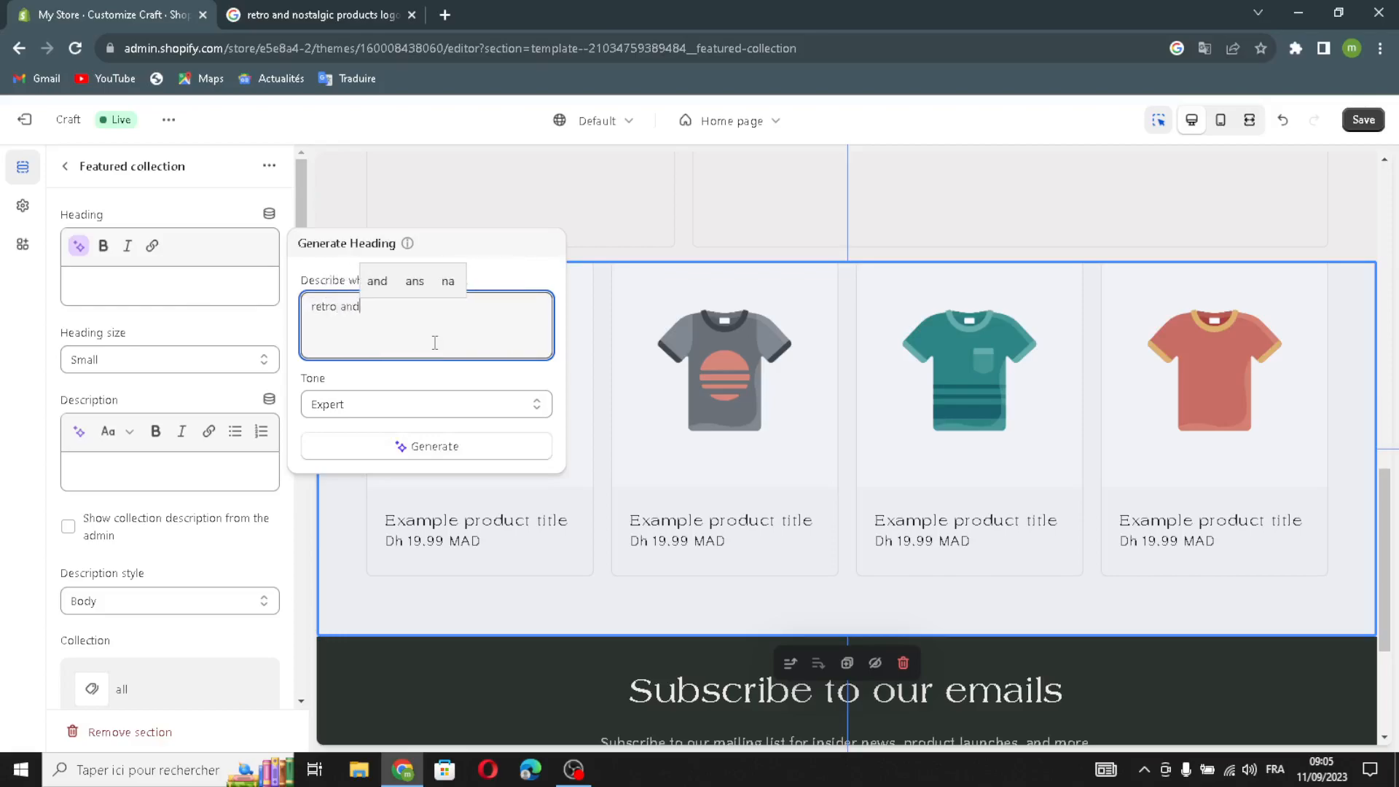
pyautogui.write('n')
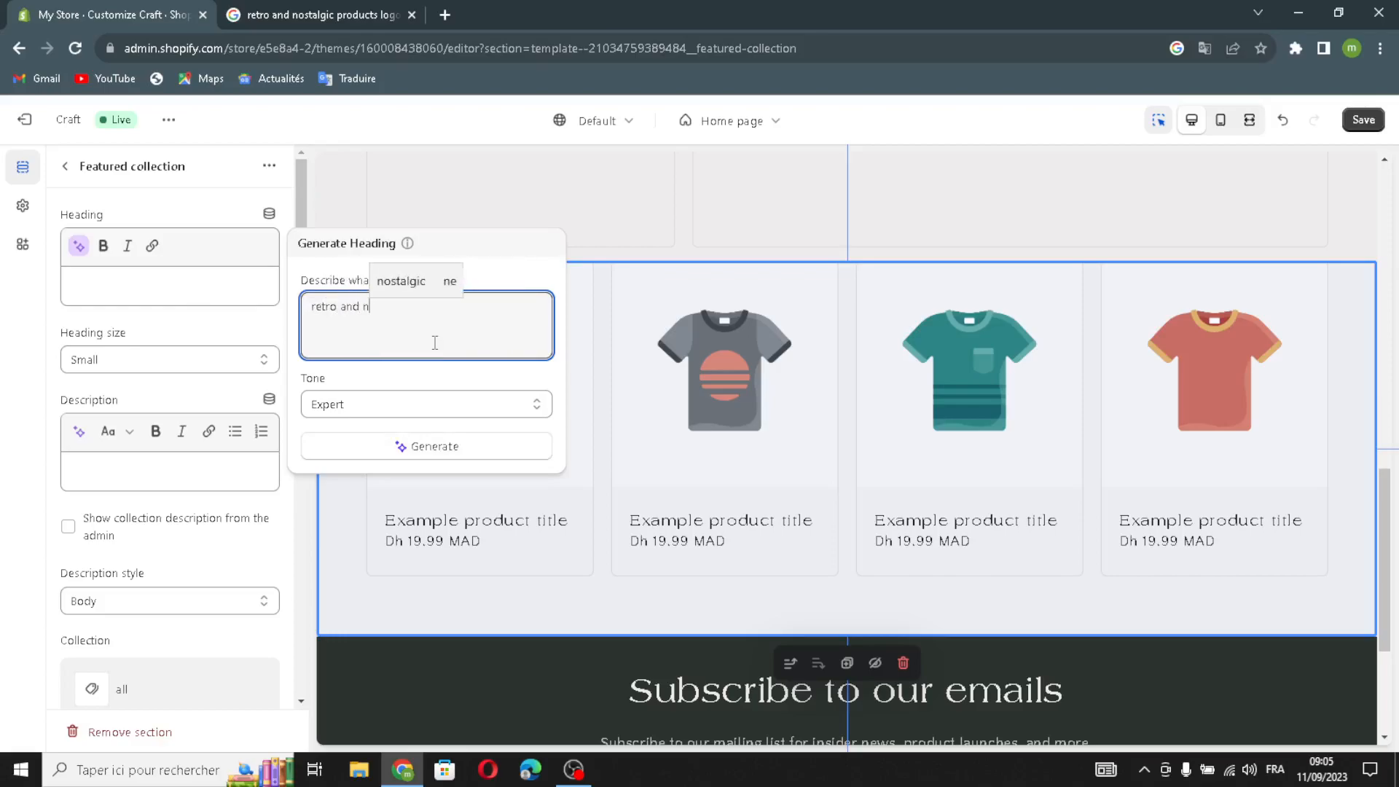
pyautogui.write('ostalgic products')
pyautogui.click(397, 445)
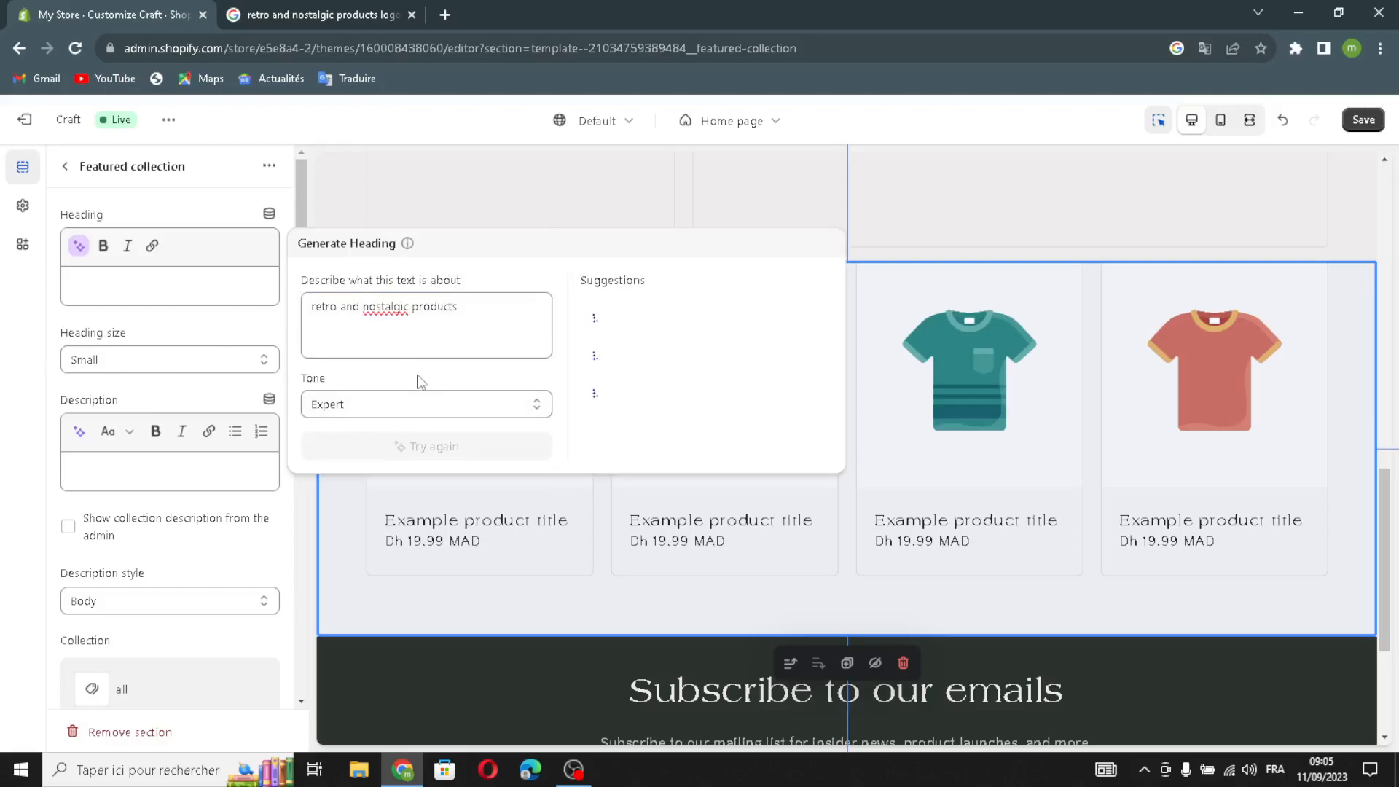
pyautogui.click(671, 351)
# - Set the Featured collection heading size to Medium and show the collection description from the admin, keeping the Body description style
pyautogui.click(153, 377)
pyautogui.click(149, 400)
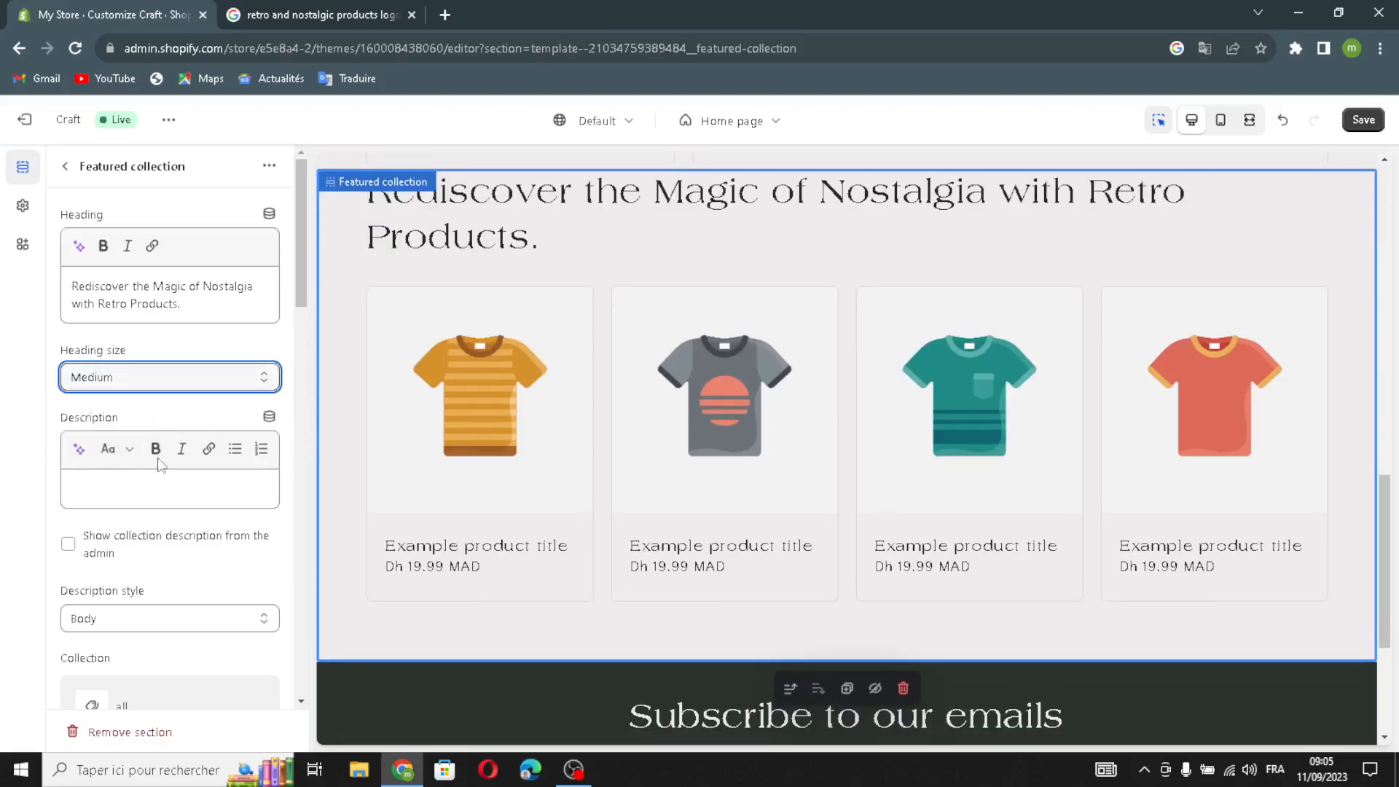
pyautogui.click(67, 544)
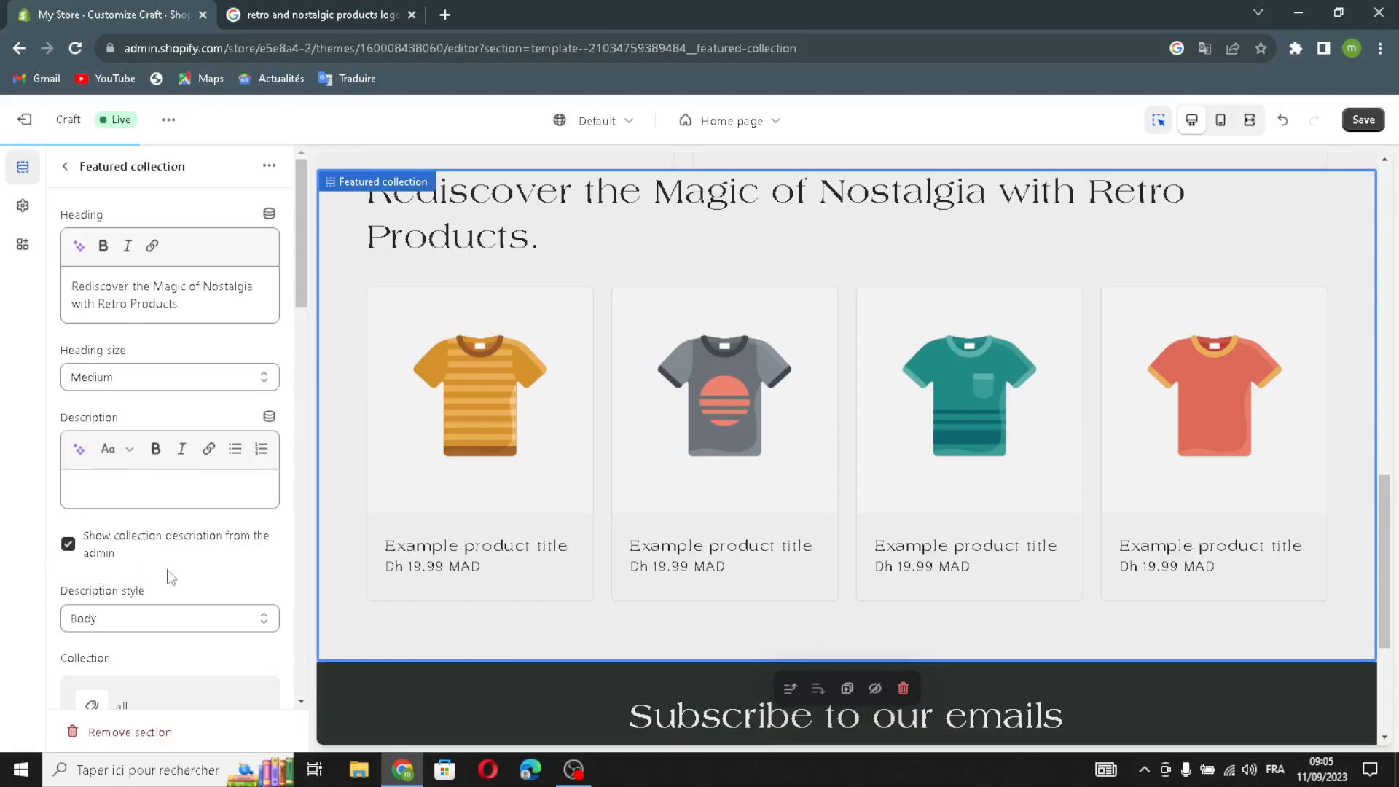
pyautogui.scroll(-1, 175, 614)
pyautogui.click(108, 530)
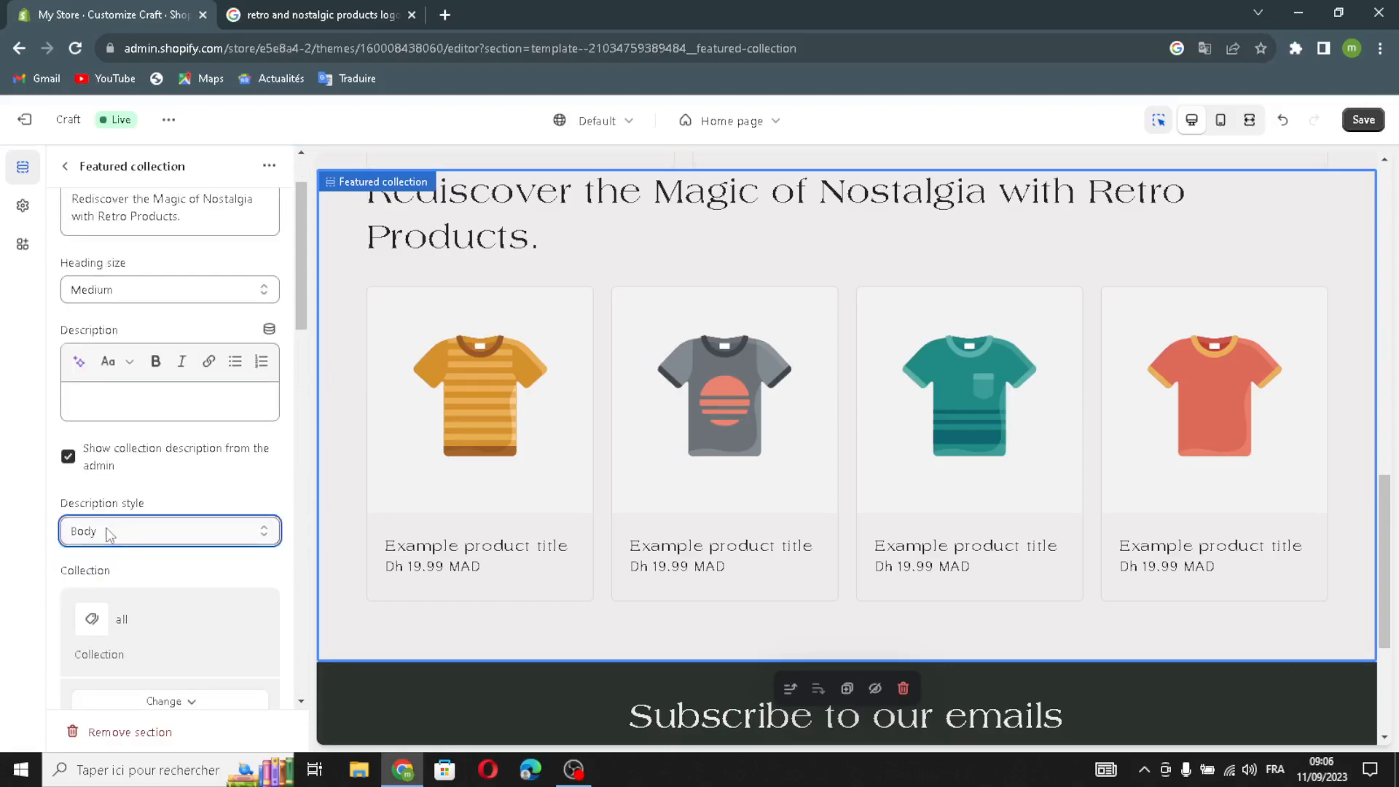
# - Make the featured products full width and enable "View all" if the collection has more products than shown
pyautogui.scroll(-3, 137, 575)
pyautogui.click(69, 602)
pyautogui.click(68, 648)
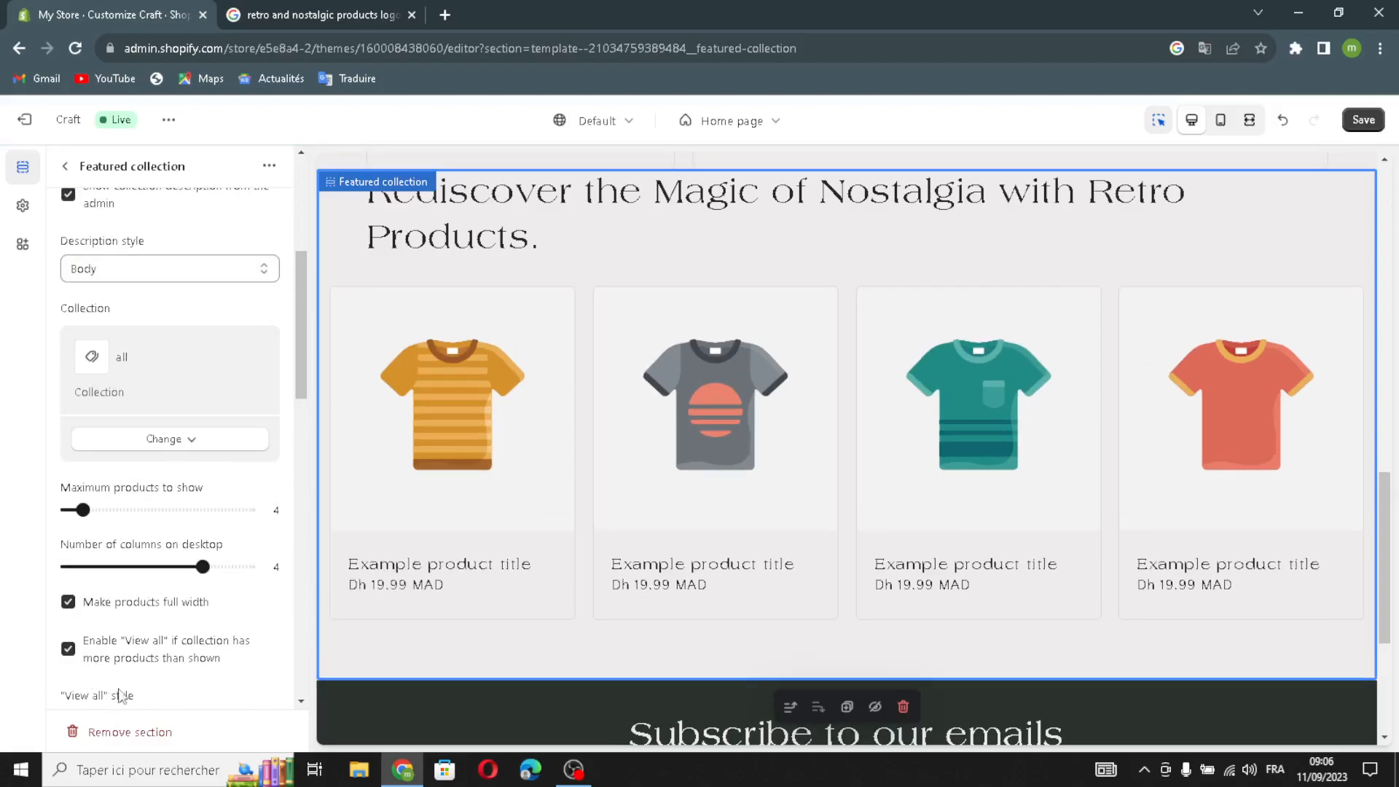
pyautogui.scroll(-3, 149, 684)
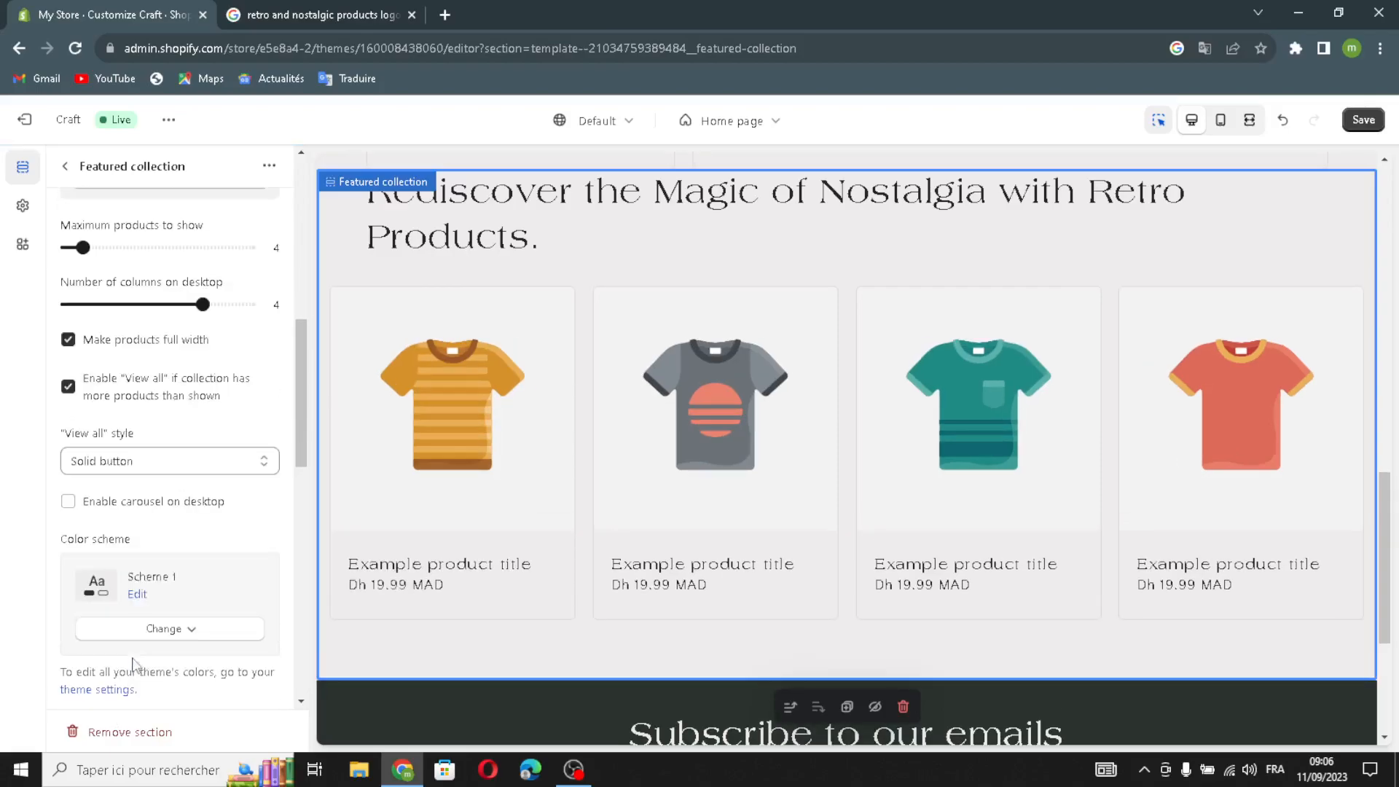
# - Enable the Featured collection's desktop carousel and its product cards' second image on hover, vendor, product rating and quick add button
pyautogui.click(70, 502)
pyautogui.scroll(-5, 183, 630)
pyautogui.click(70, 552)
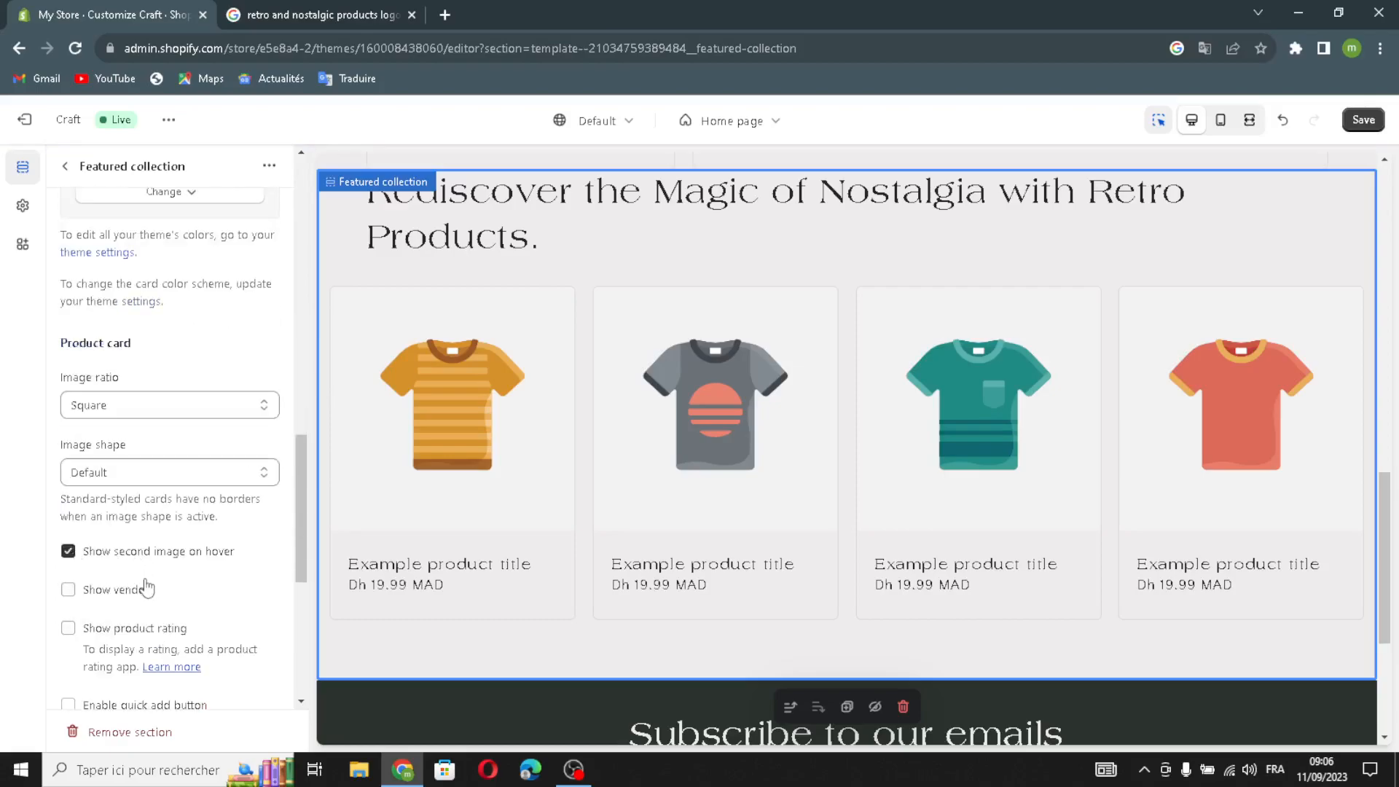
pyautogui.click(81, 596)
pyautogui.click(69, 628)
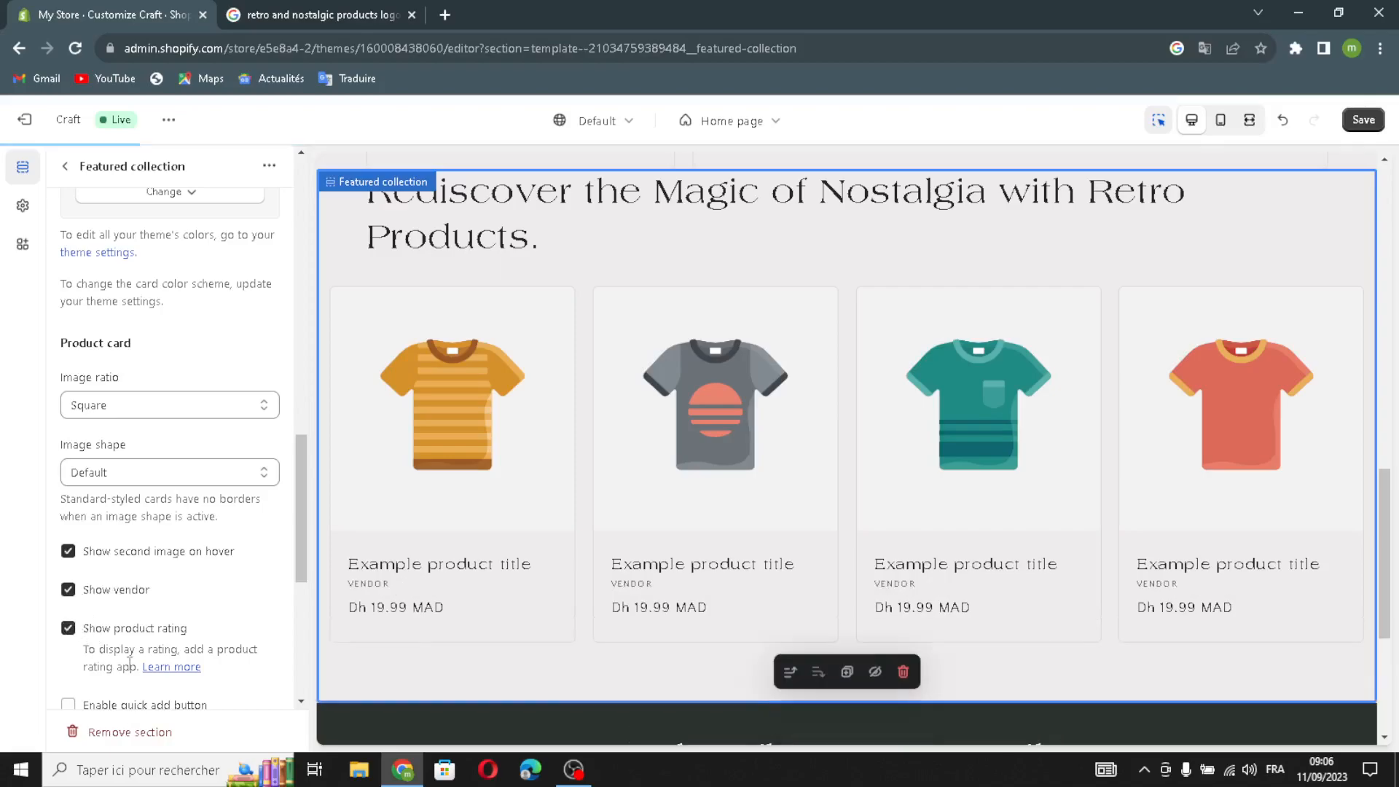
pyautogui.click(69, 704)
pyautogui.scroll(-1, 155, 651)
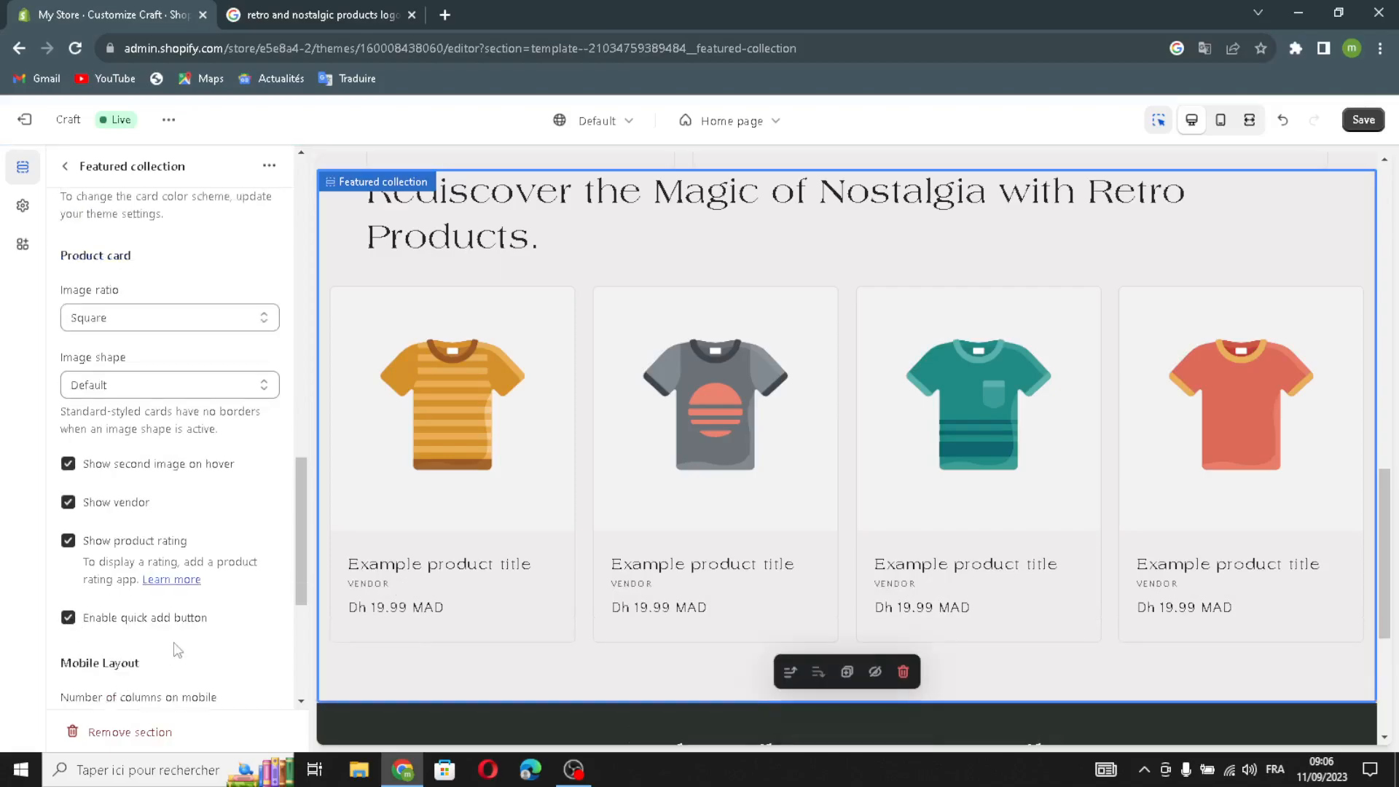
pyautogui.click(65, 166)
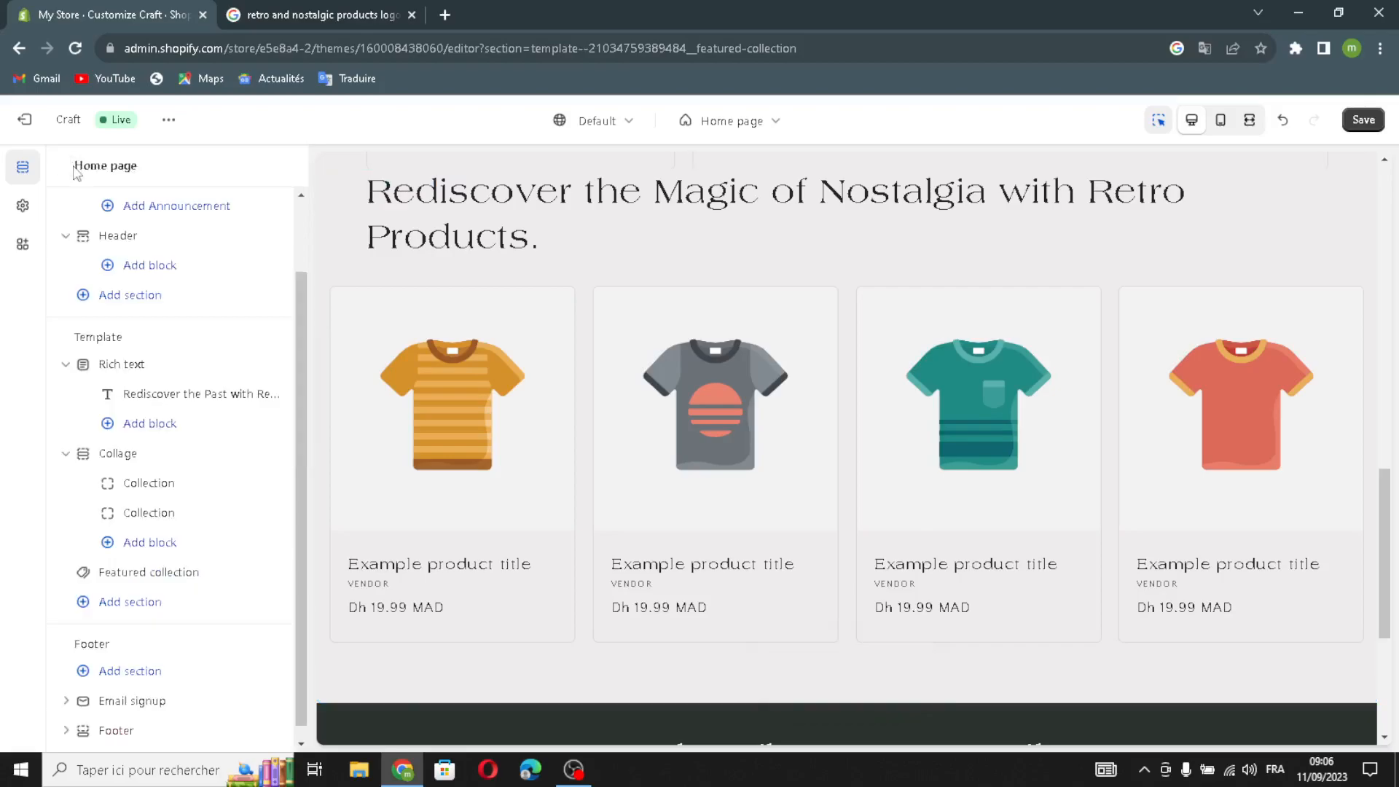
# - Review the section types that can be added to the home page template and the Email signup section's settings
pyautogui.click(130, 601)
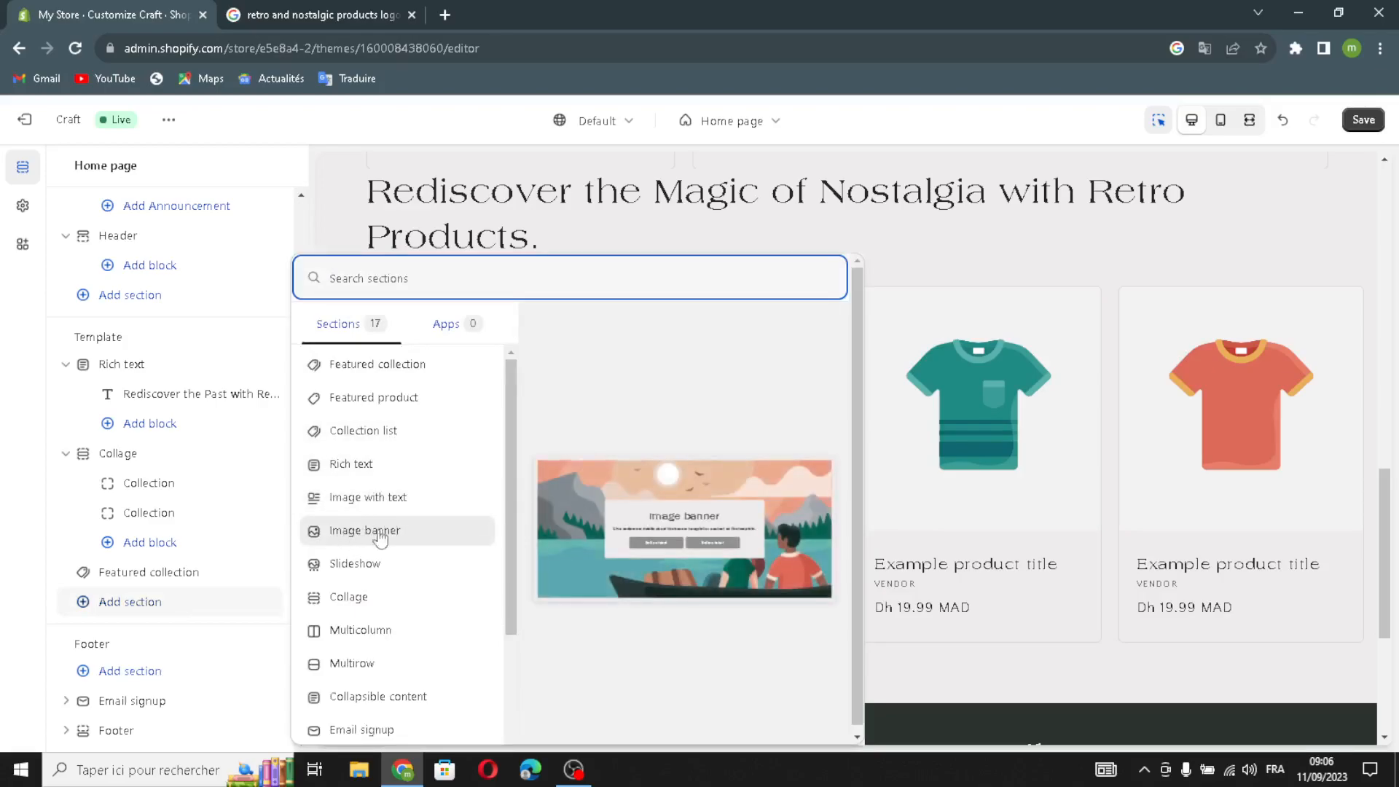
pyautogui.click(386, 234)
pyautogui.click(65, 166)
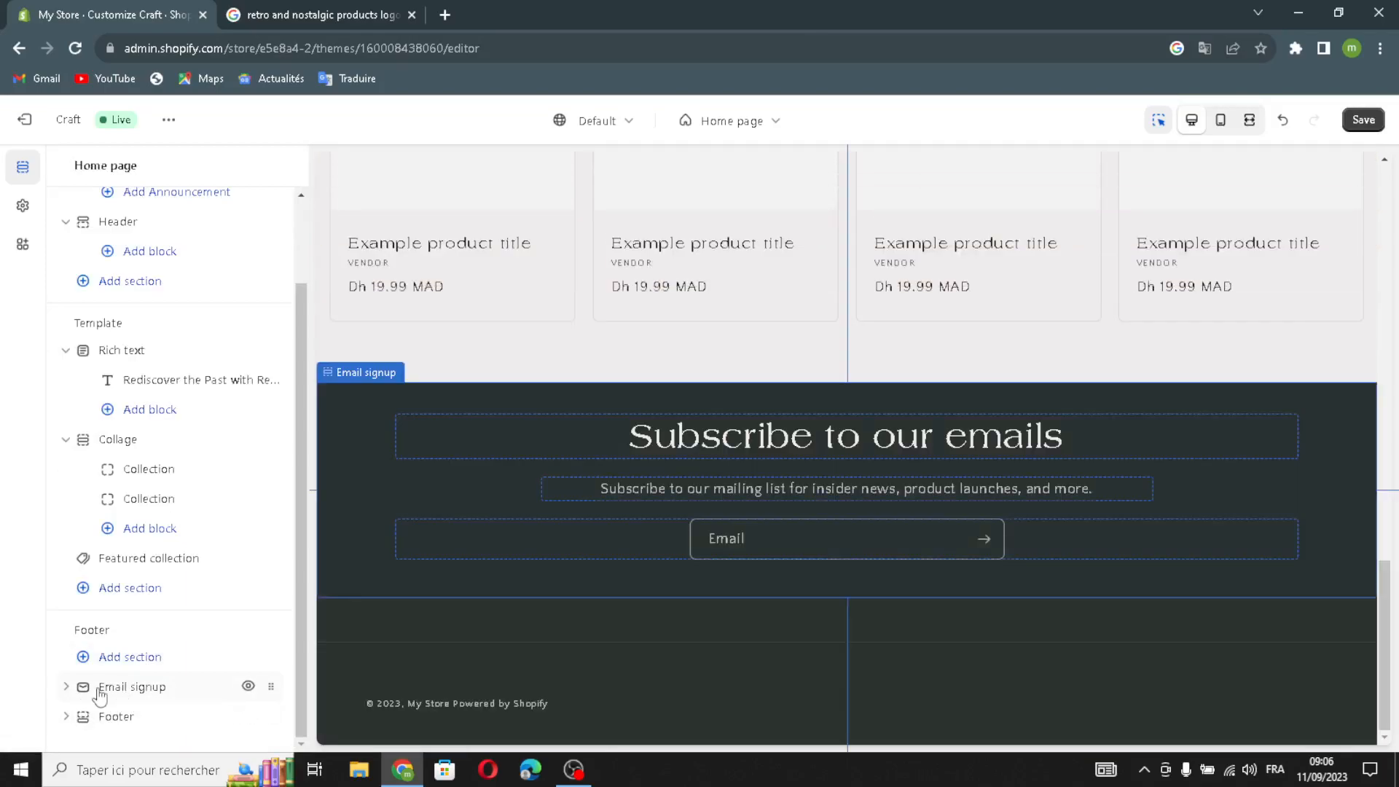
pyautogui.click(101, 693)
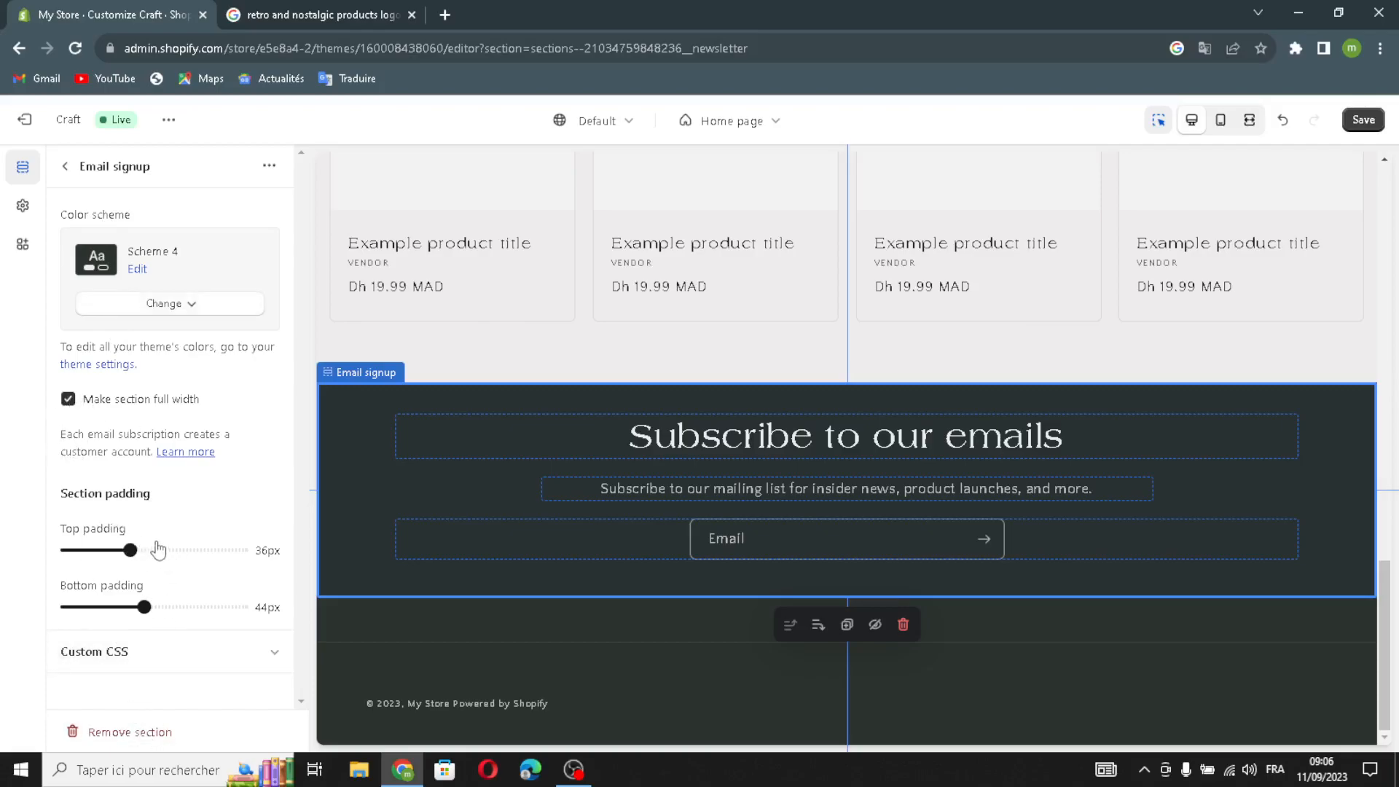
pyautogui.click(67, 167)
pyautogui.scroll(-2, 226, 410)
pyautogui.scroll(4, 226, 411)
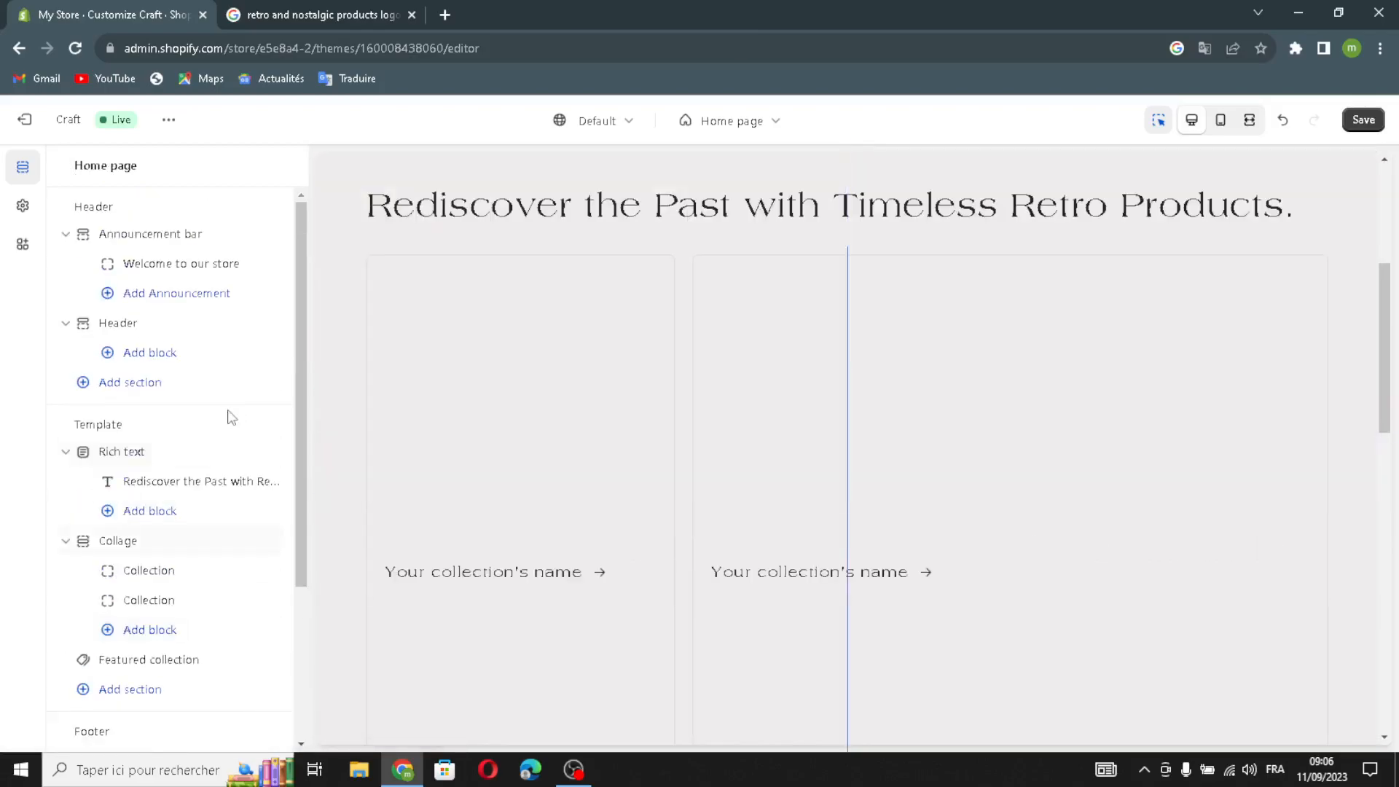
# - Save the home page customization and exit the theme editor to the store admin's home page
pyautogui.scroll(5, 593, 390)
pyautogui.click(1355, 120)
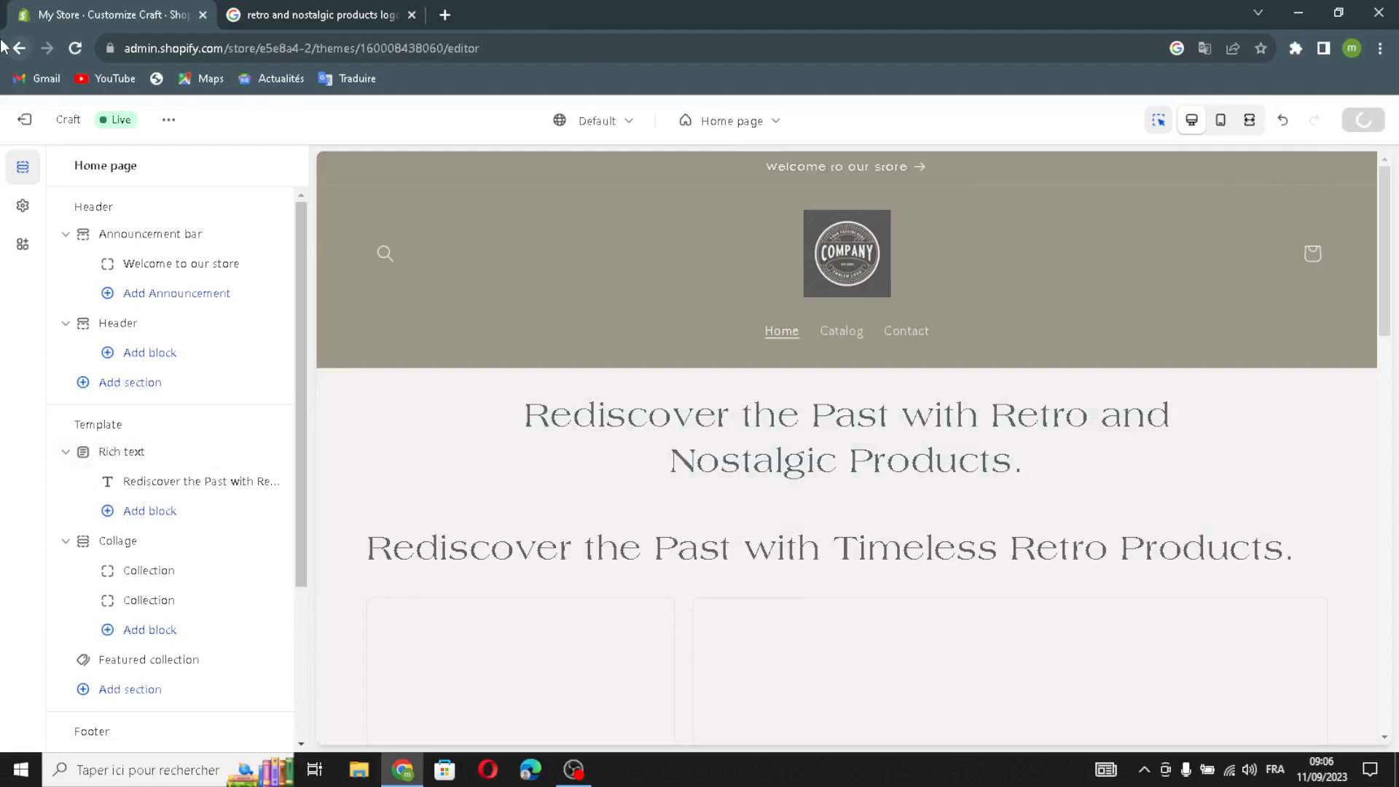
pyautogui.click(29, 125)
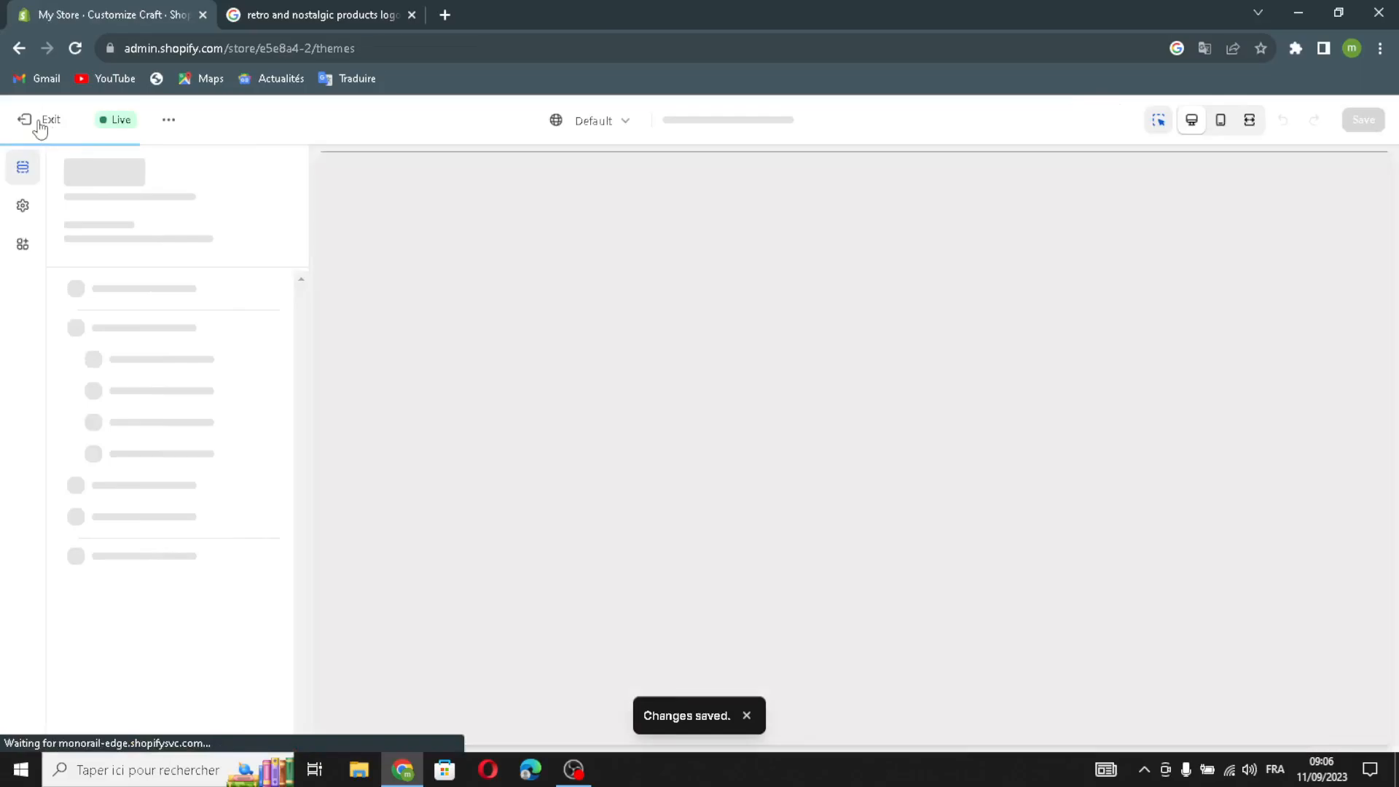
pyautogui.click(37, 120)
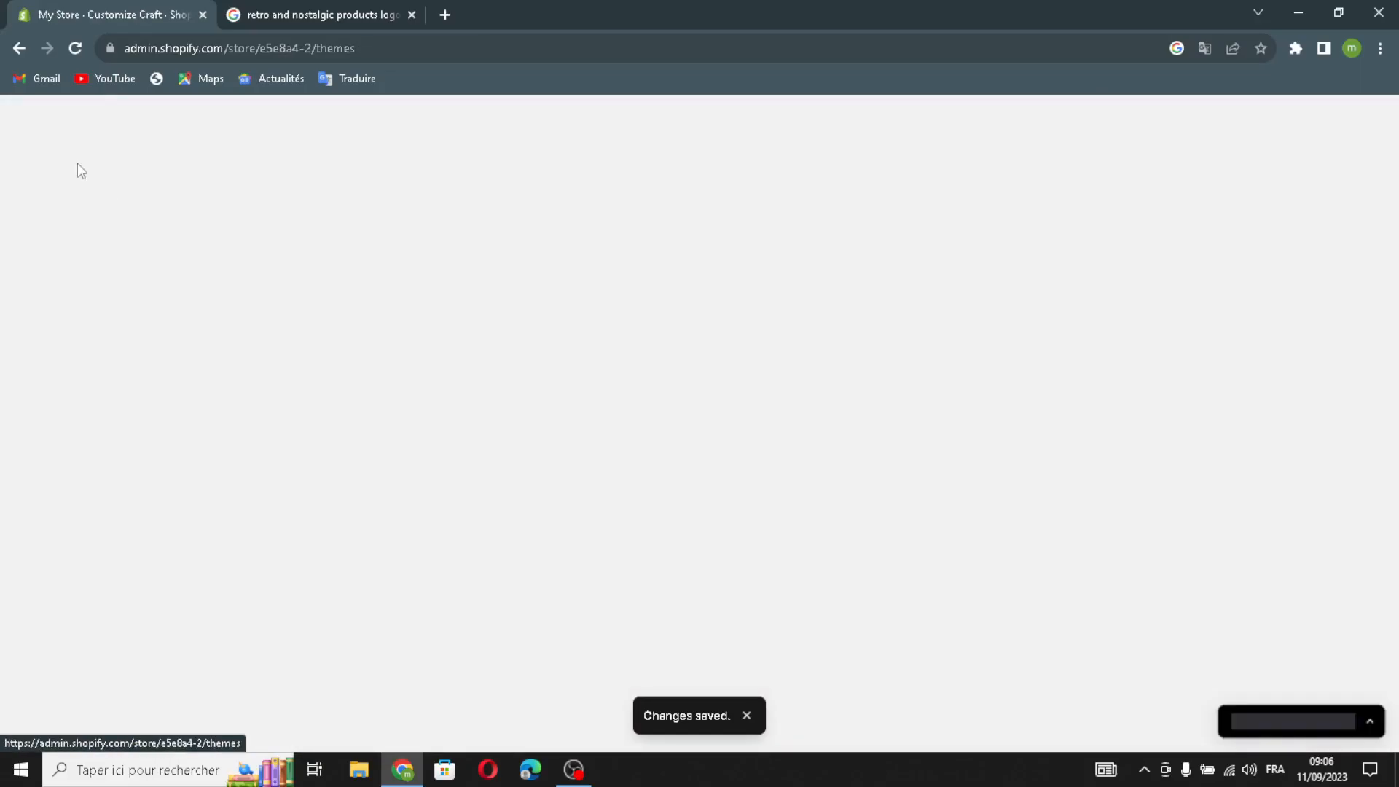
pyautogui.click(59, 176)
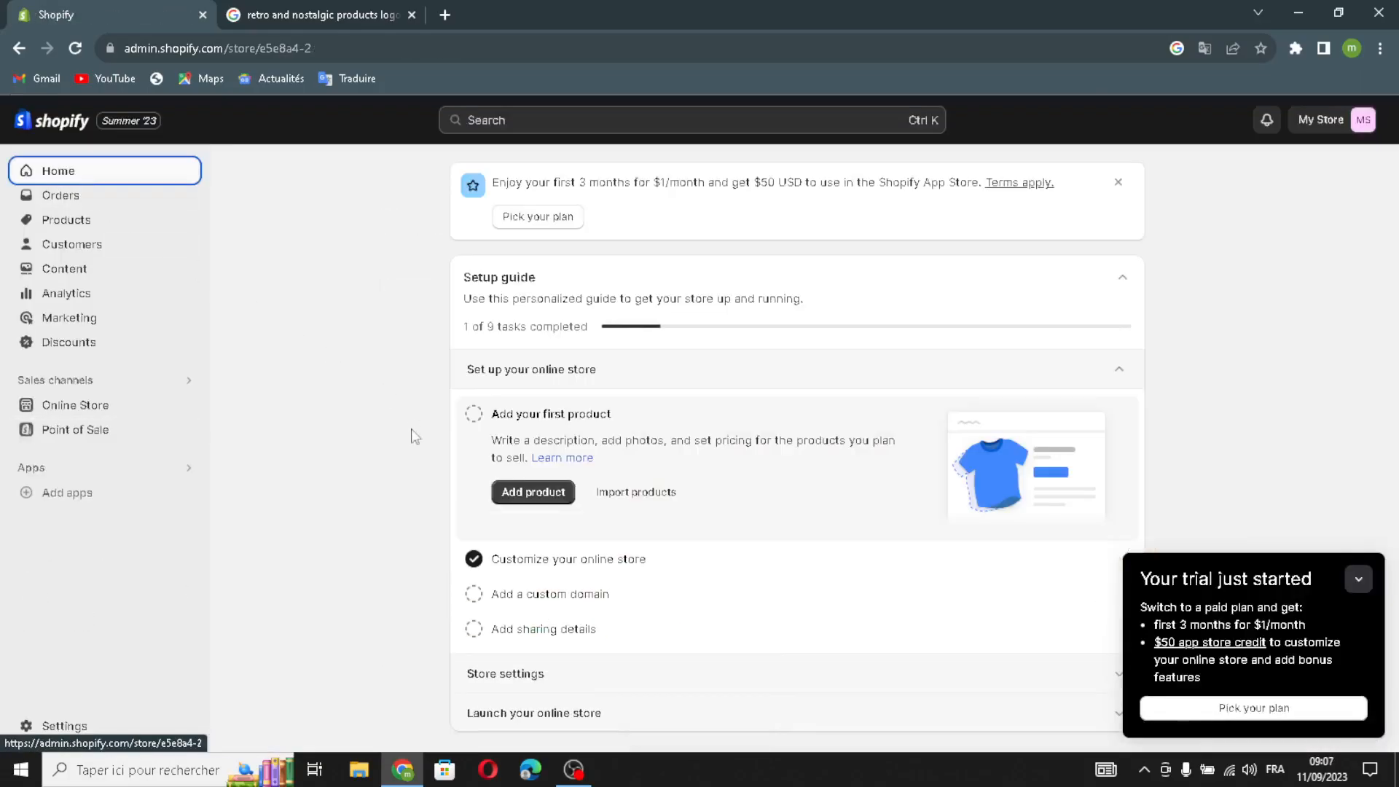
# - Mark the setup guide tasks for first product, custom domain and sharing details as complete, and collapse the trial notice
pyautogui.click(473, 415)
pyautogui.click(473, 594)
pyautogui.click(474, 631)
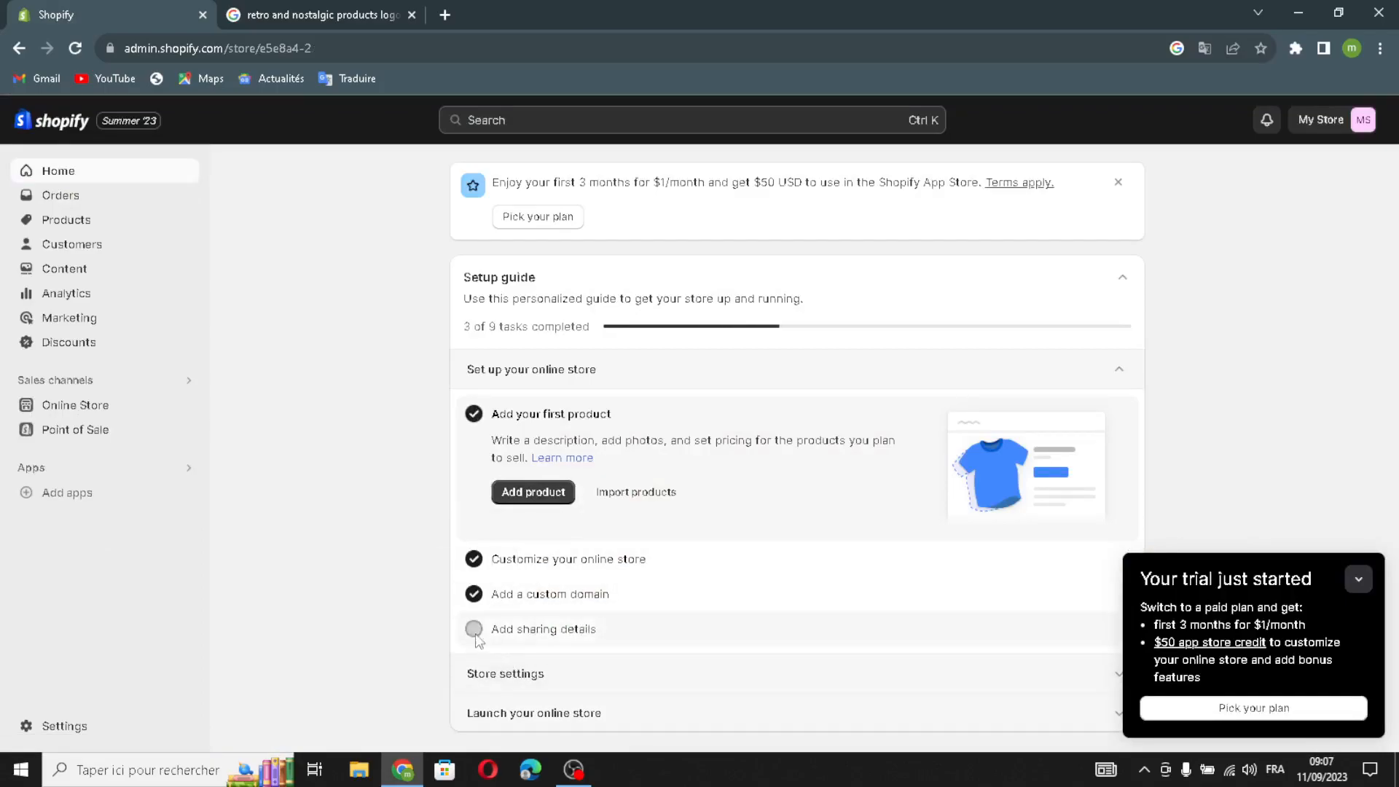
pyautogui.click(1366, 587)
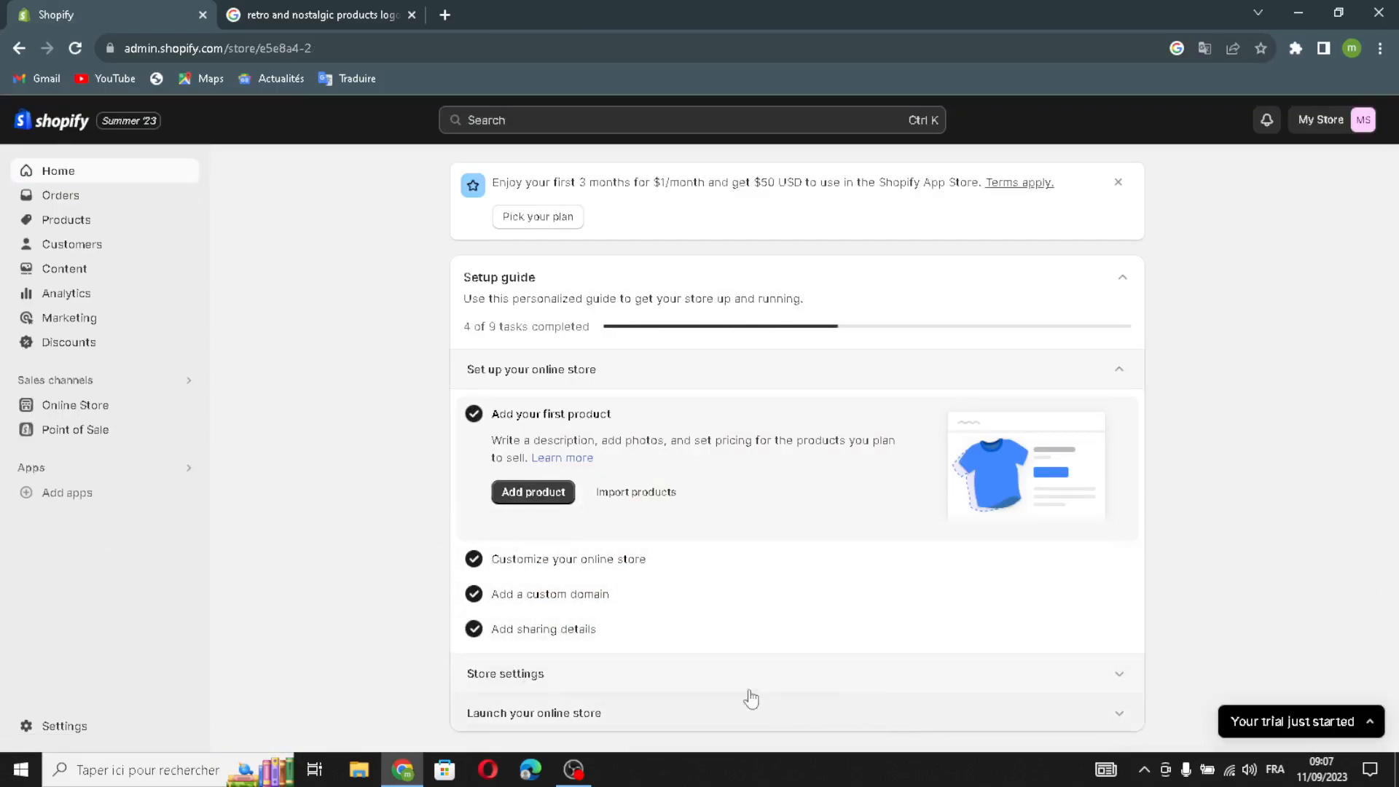
# - Name the store "RetroRevive" from the setup guide's store settings, save the store details and close the settings
pyautogui.click(594, 671)
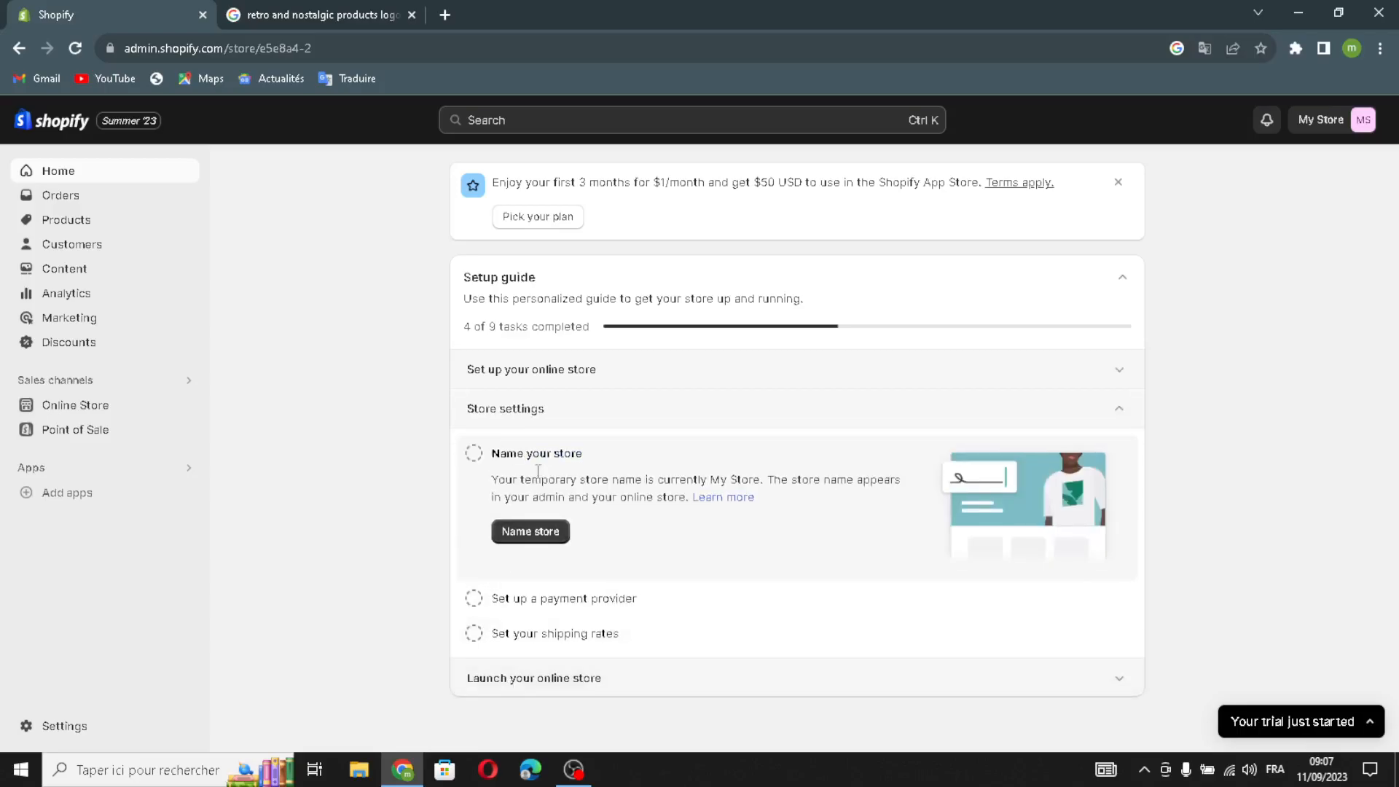
pyautogui.click(530, 531)
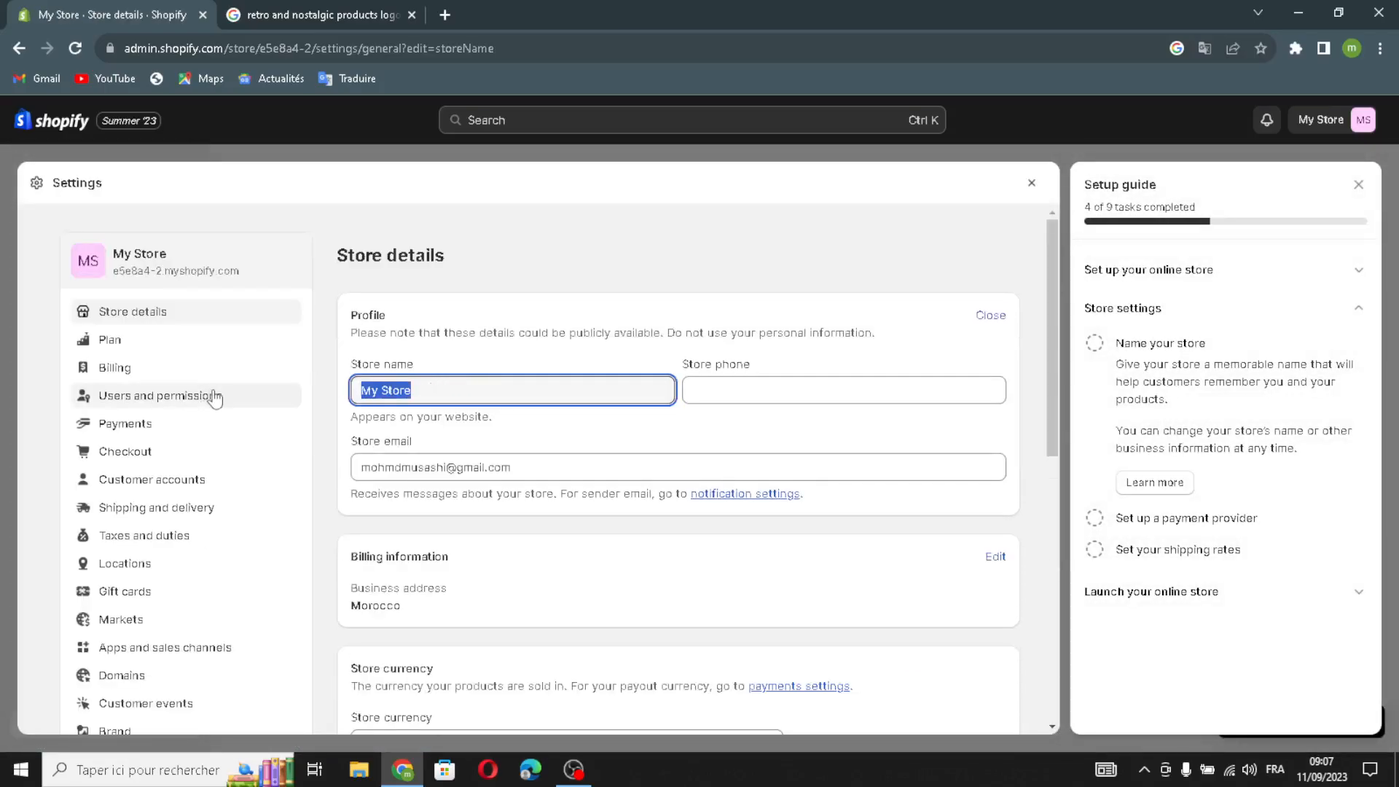
pyautogui.write('RetroRevive')
pyautogui.click(742, 377)
pyautogui.click(507, 467)
pyautogui.click(1027, 183)
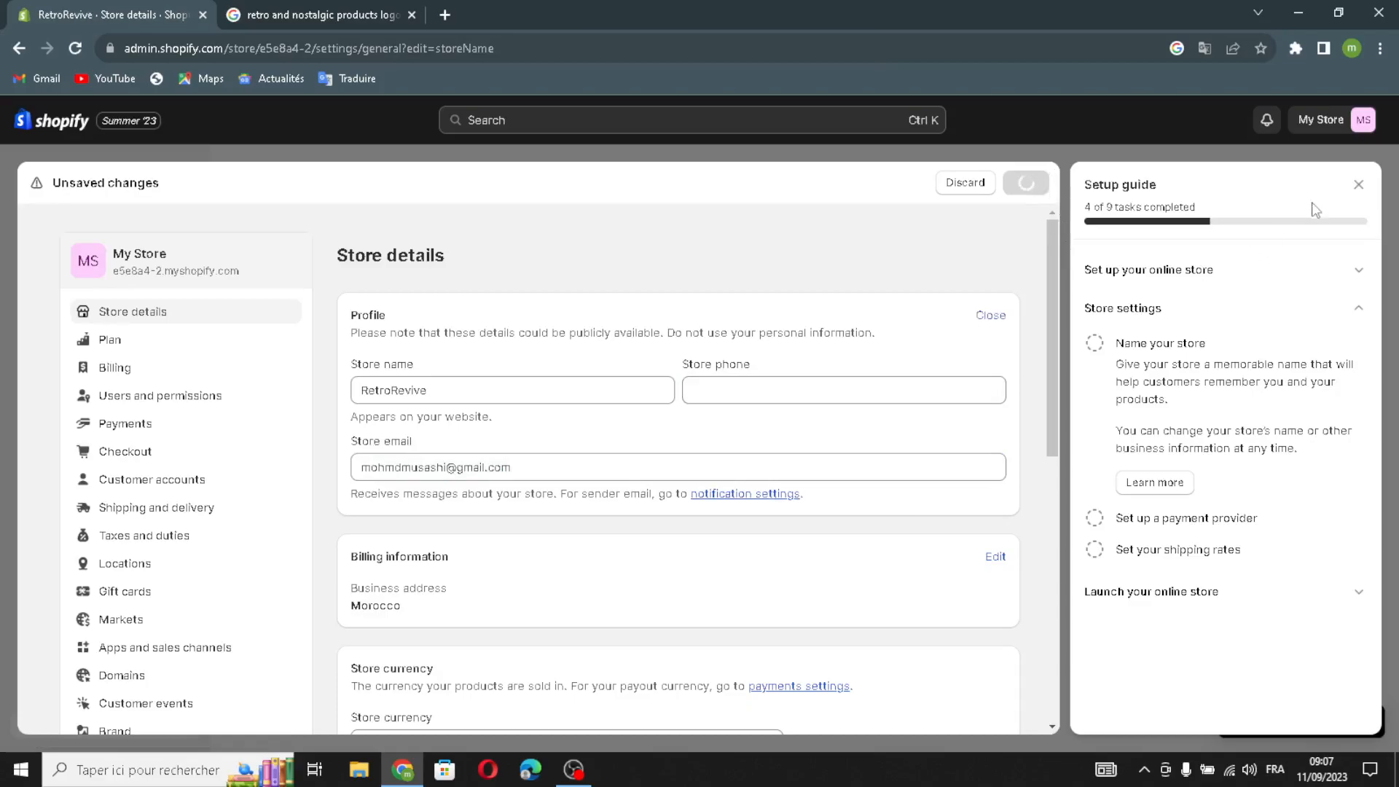
pyautogui.click(1358, 185)
pyautogui.click(1353, 182)
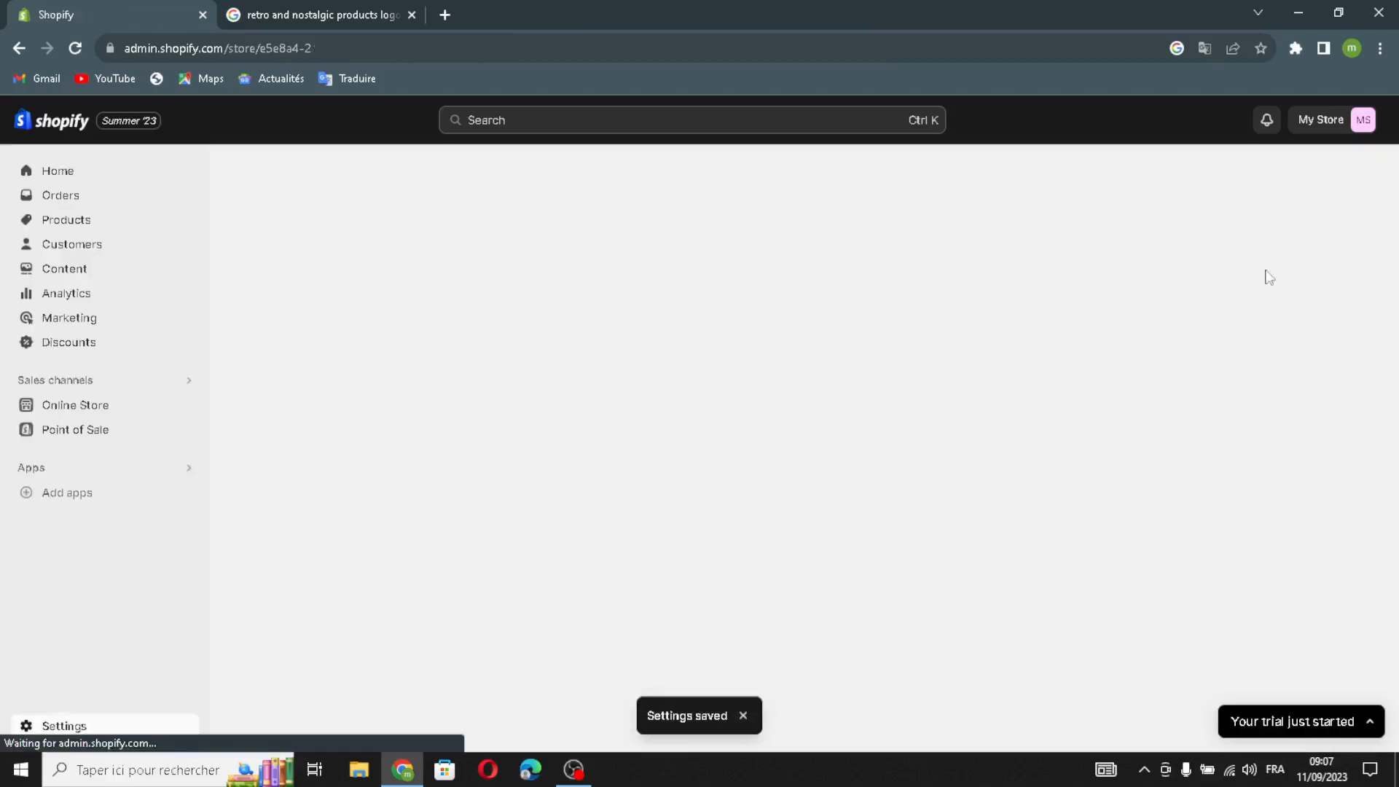
# - Mark the setup guide tasks for payment provider, shipping rates, plan selection and store password removal as complete
pyautogui.click(474, 488)
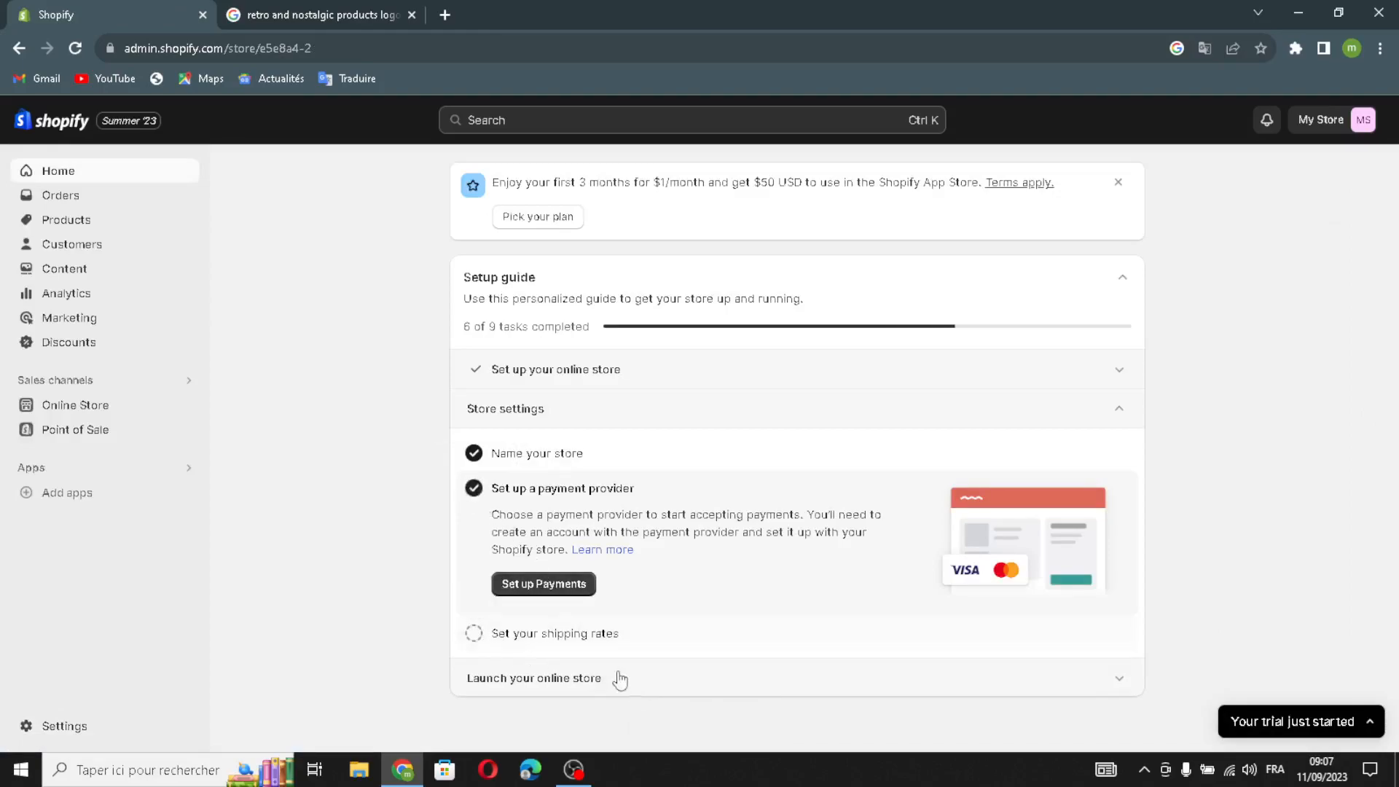
pyautogui.click(473, 633)
pyautogui.click(630, 689)
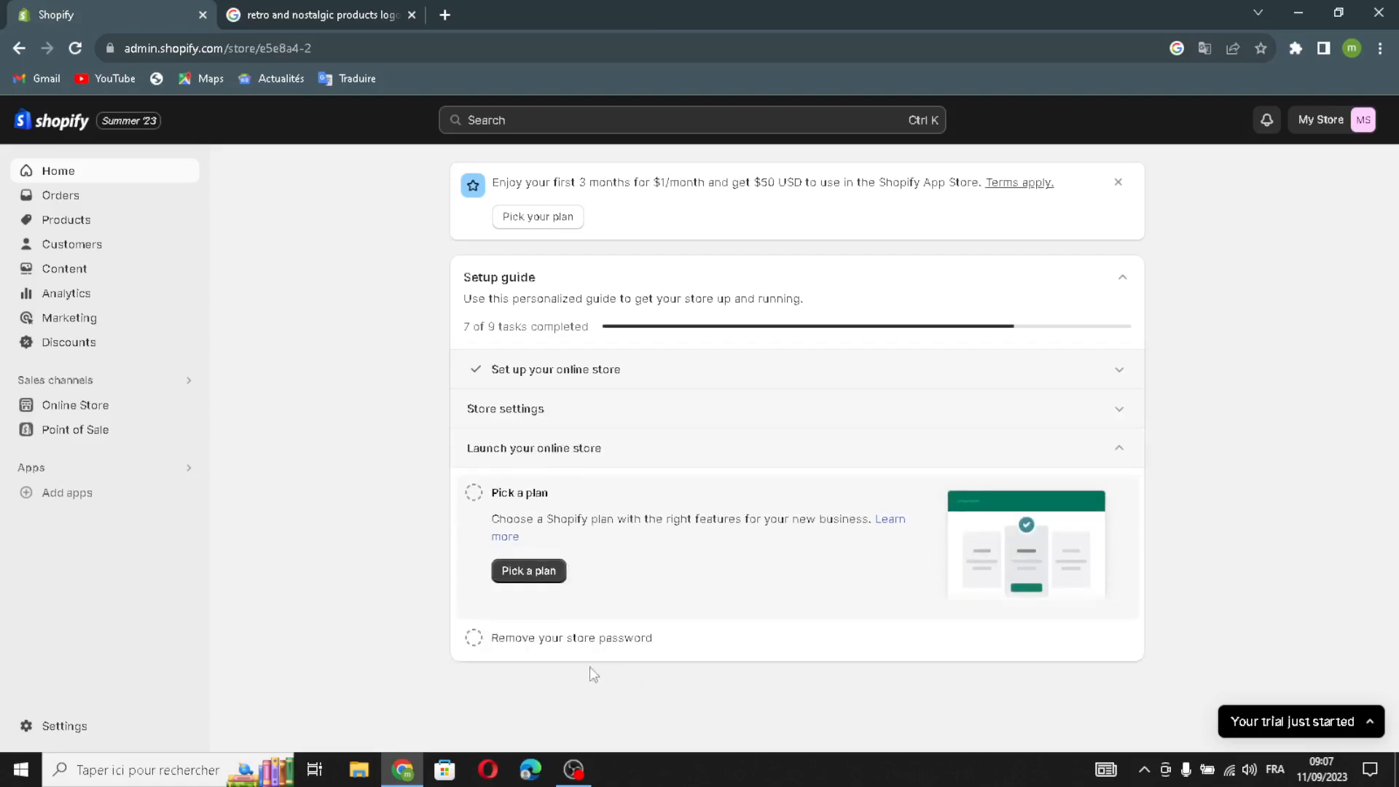
pyautogui.click(475, 493)
pyautogui.click(474, 638)
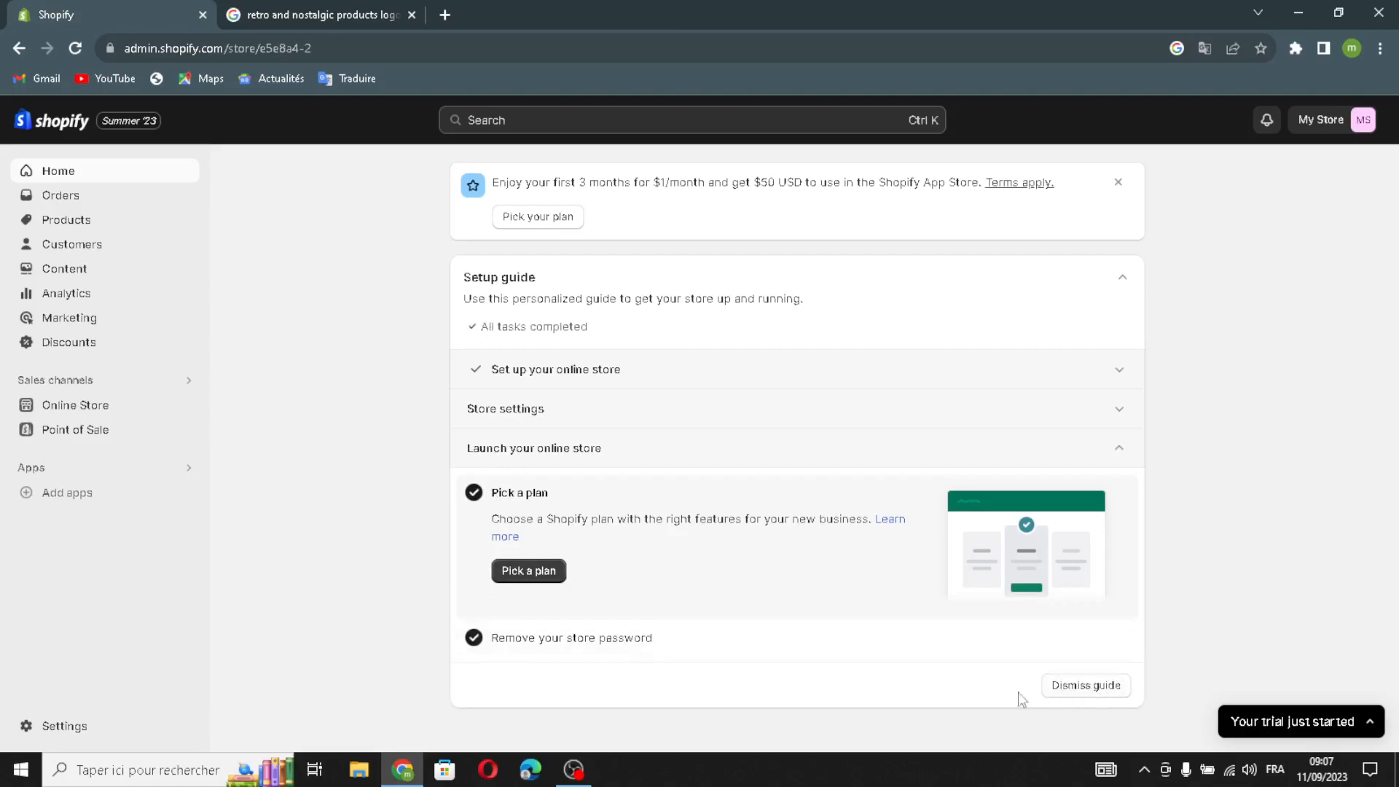
pyautogui.click(962, 459)
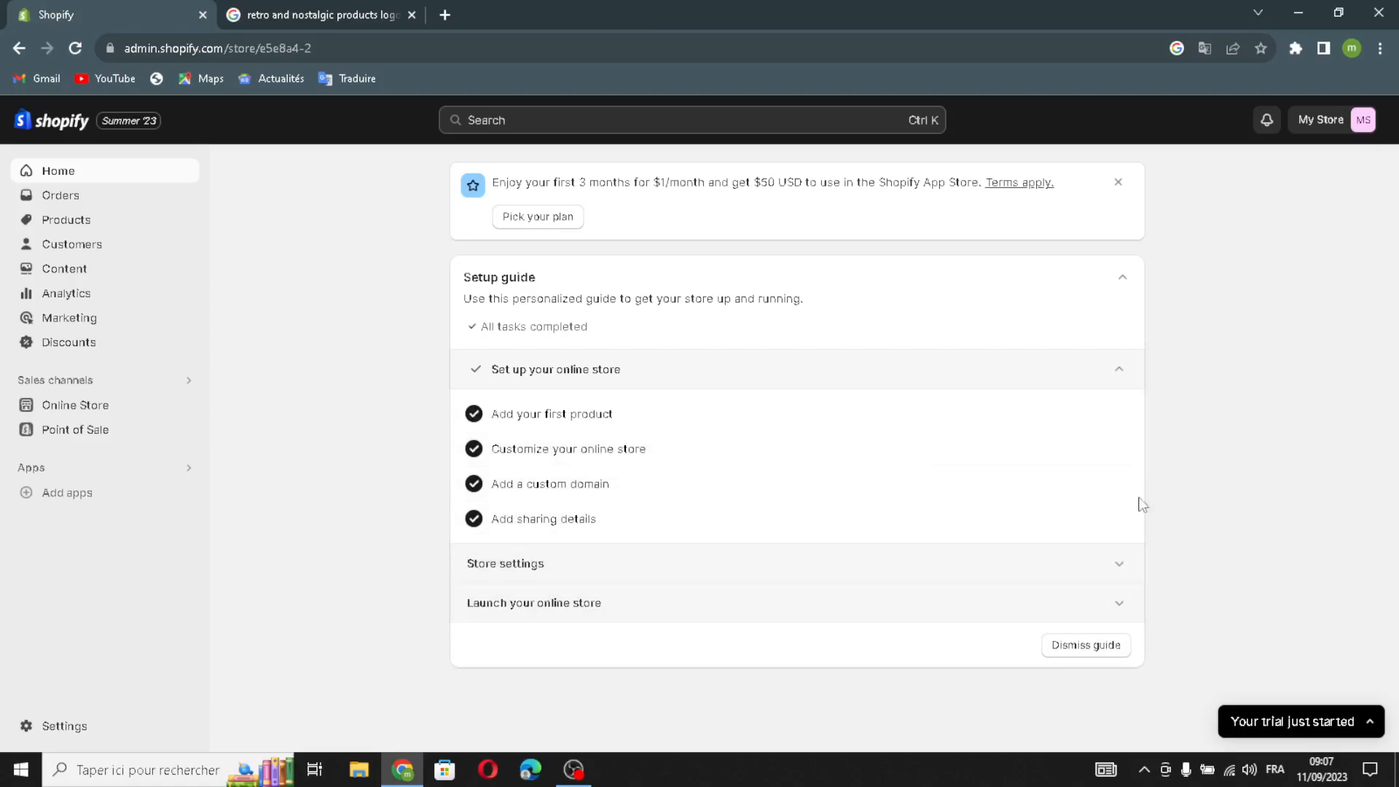